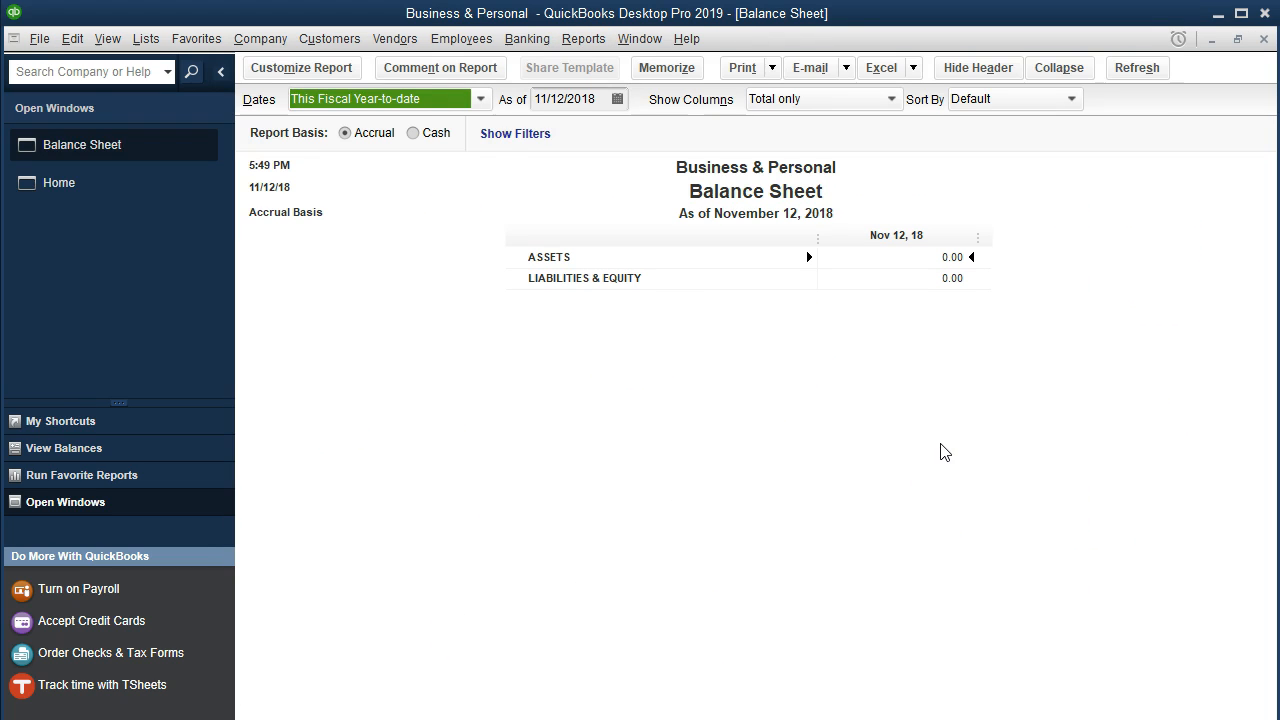
Set the balance sheet's as-of date to 02/29/2020
key("Tab")
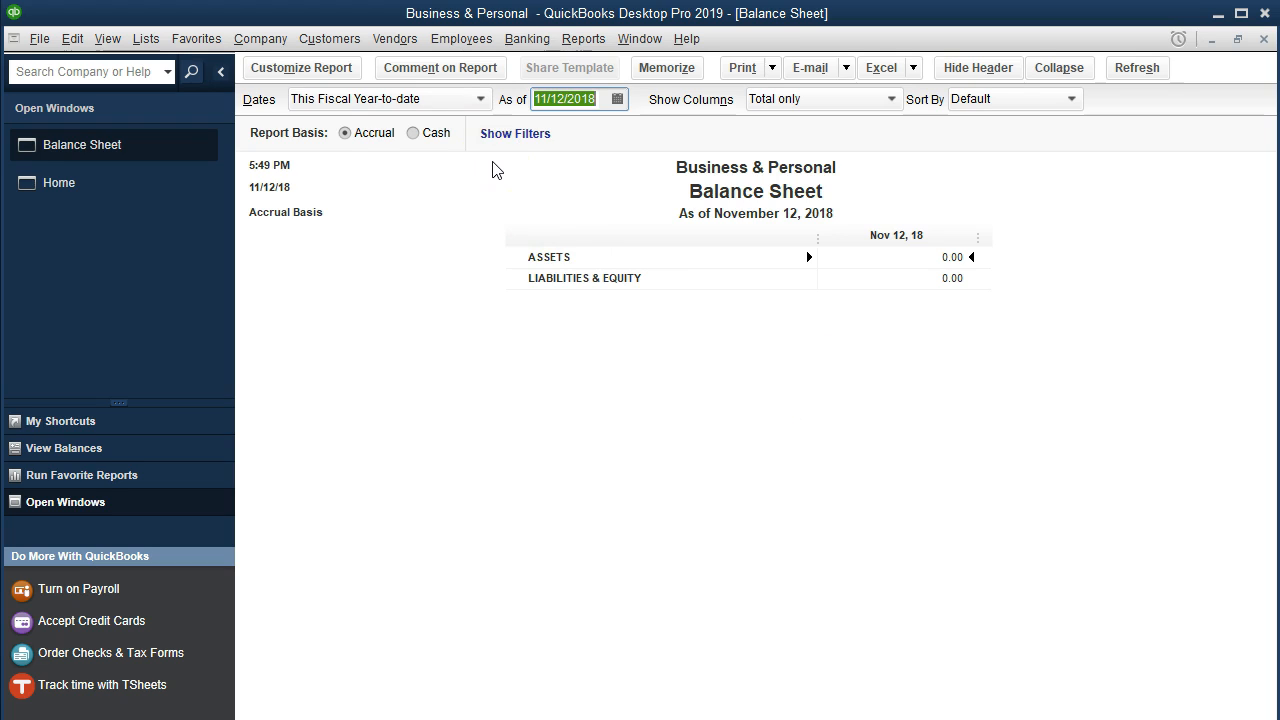
type("02")
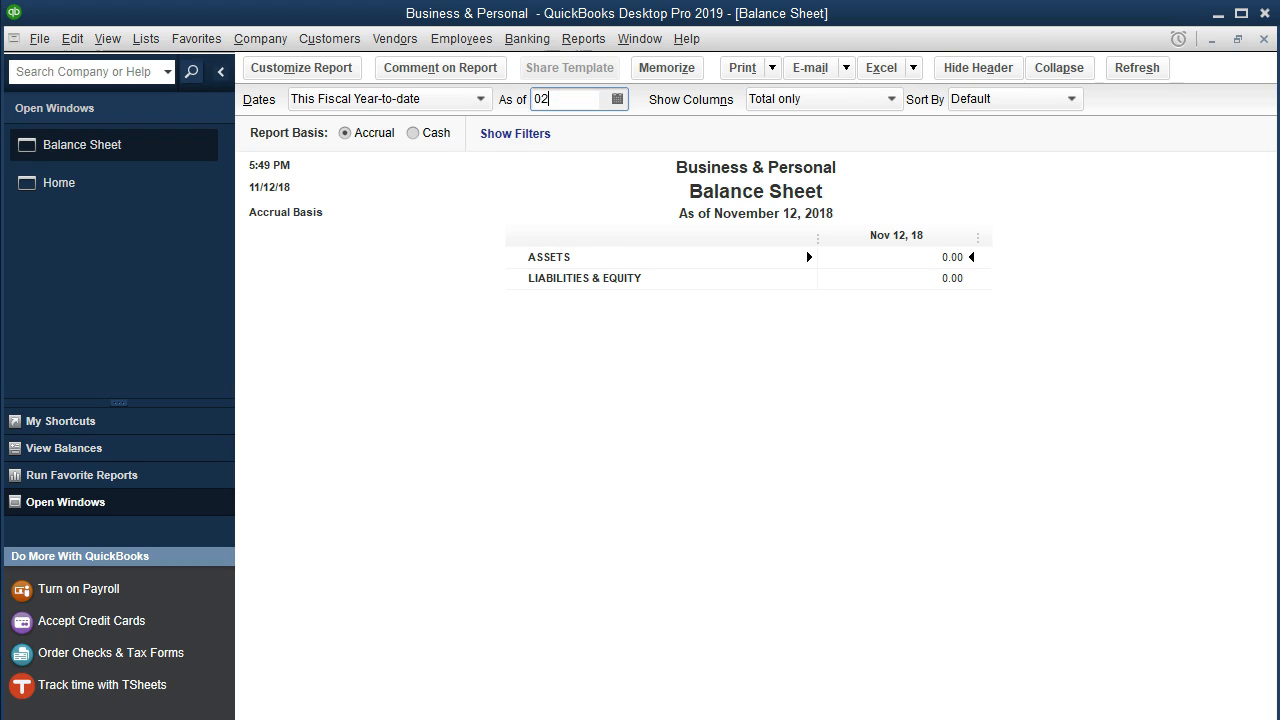
type("/29/2020")
key("Tab")
left_click(520, 181)
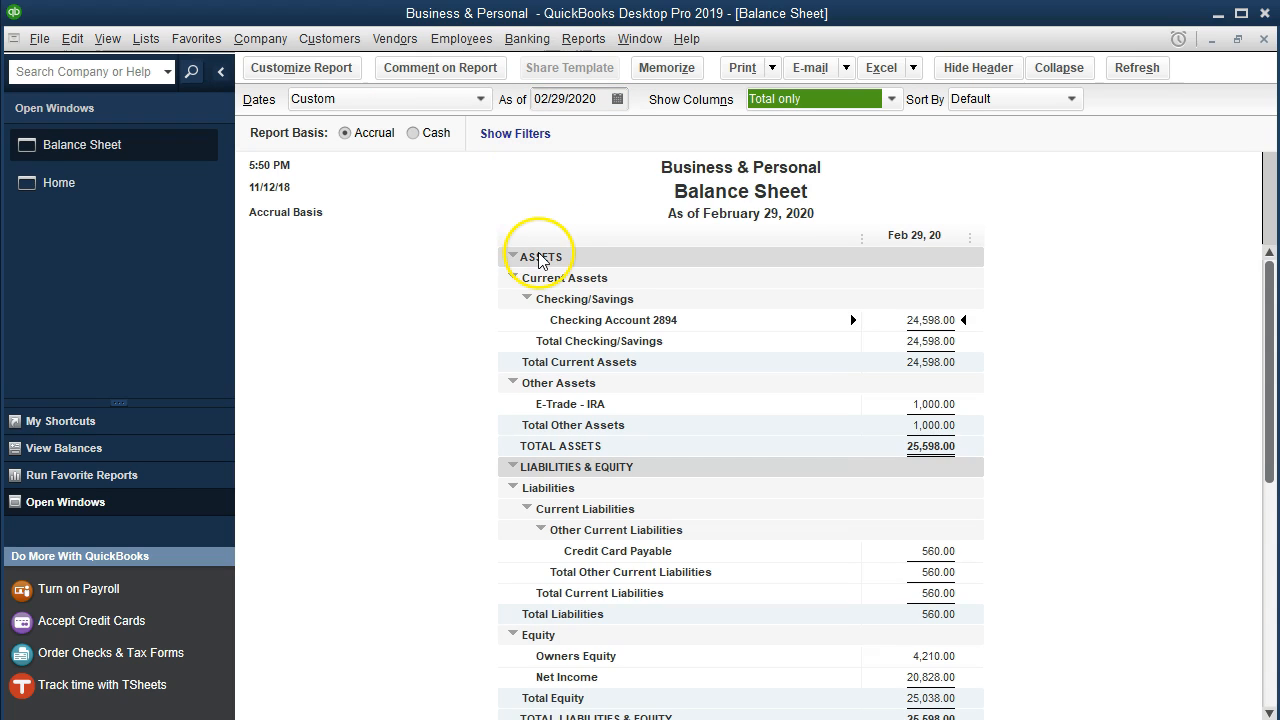
Review the checking account and E-Trade - IRA balances in the balance sheet's assets section
scroll(572, 378, "down", 1)
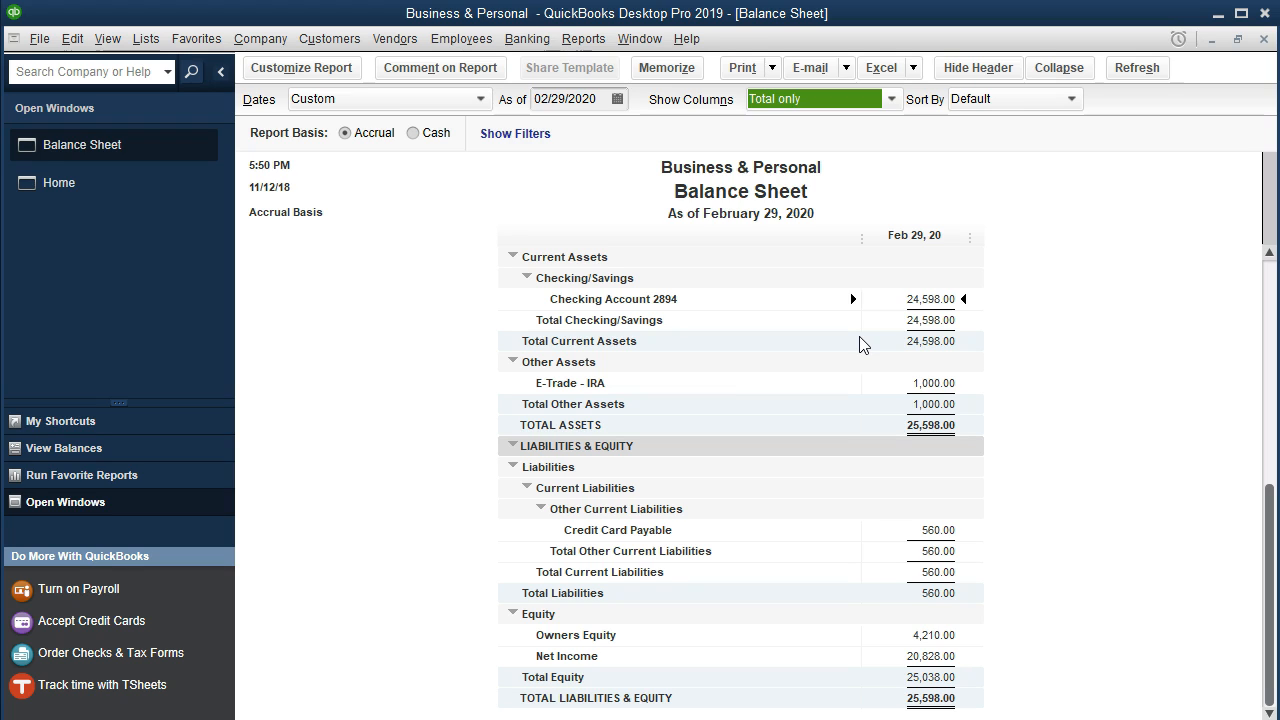
left_click(918, 299)
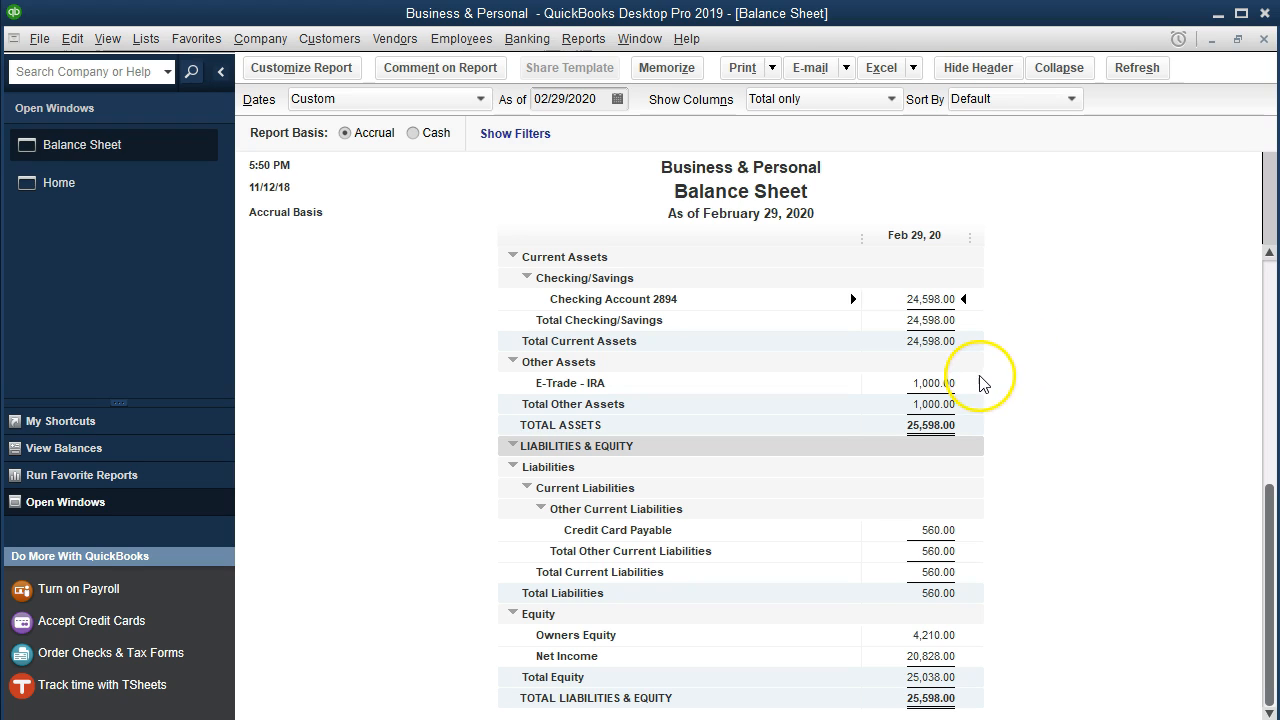
double_click(933, 385)
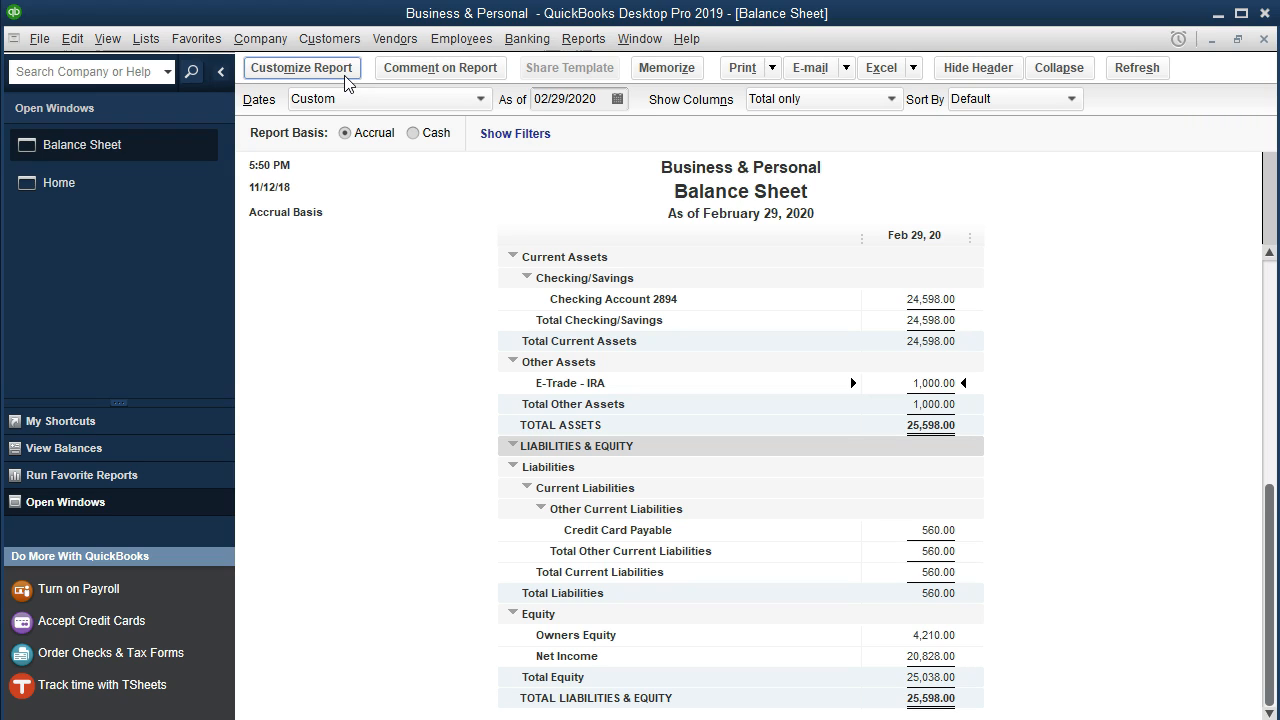
Customize the balance sheet with a Class filter set to Personal
left_click(345, 76)
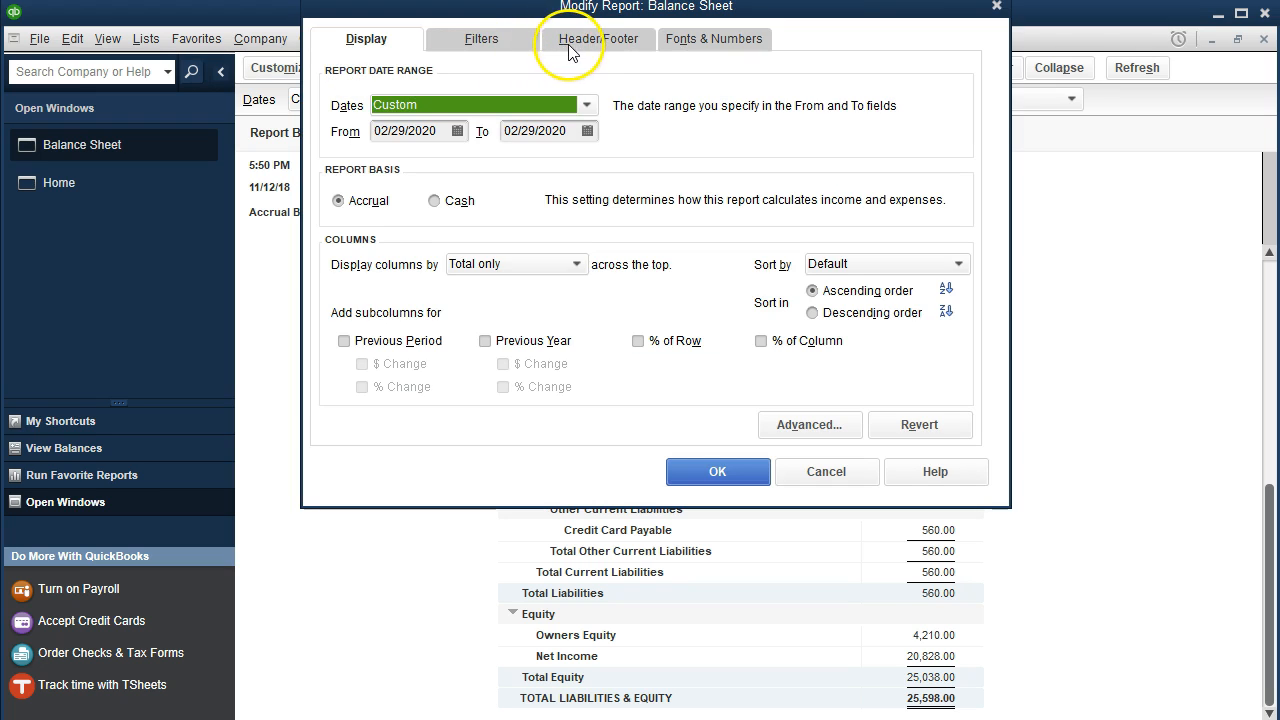
left_click(497, 50)
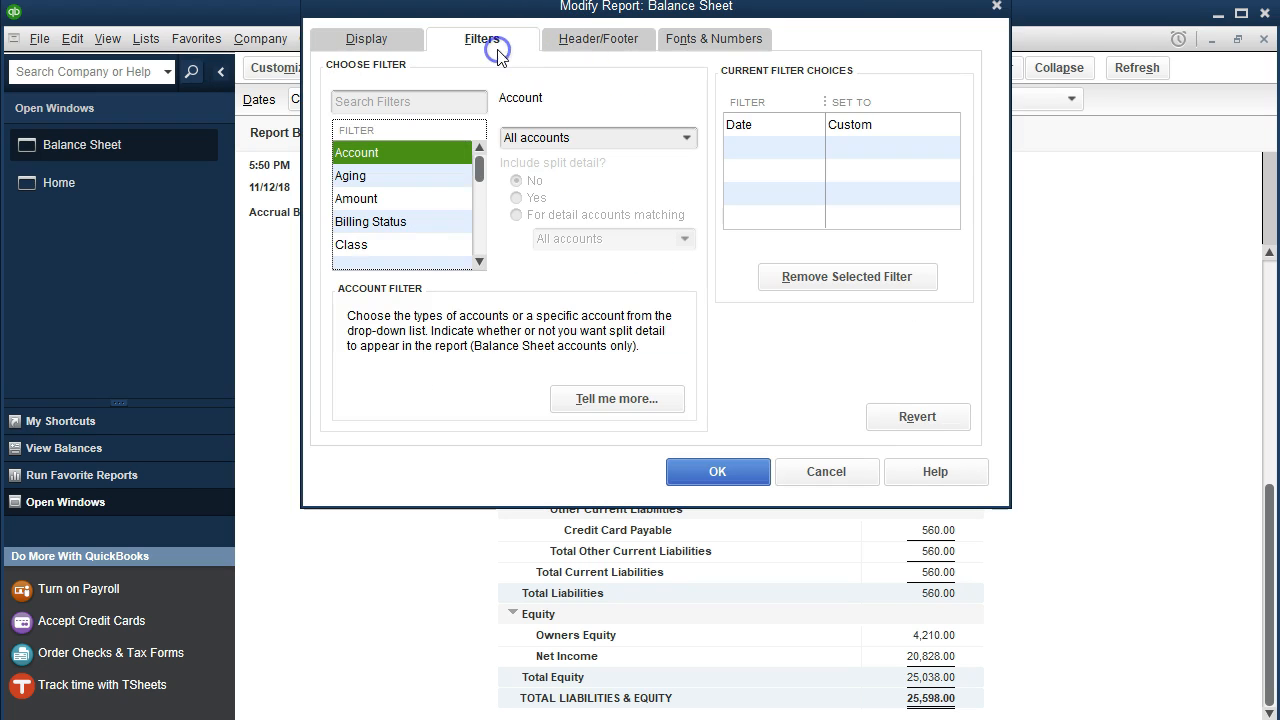
left_click(368, 246)
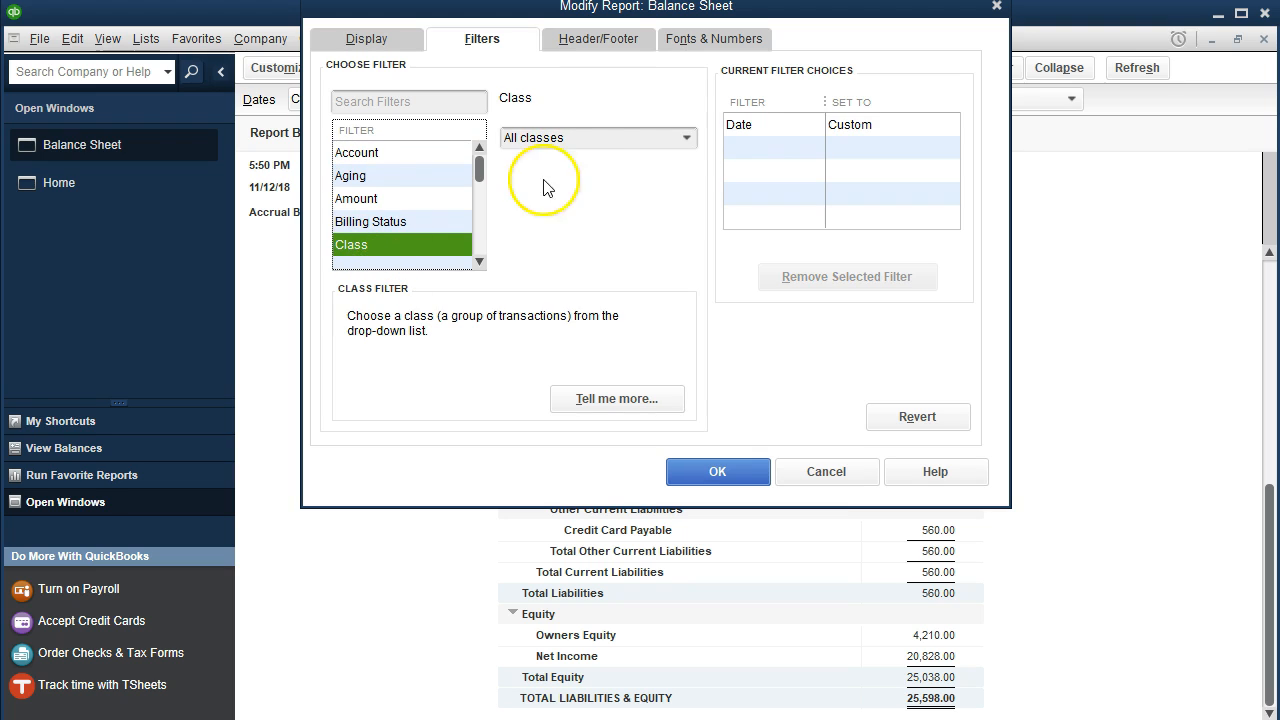
left_click(680, 138)
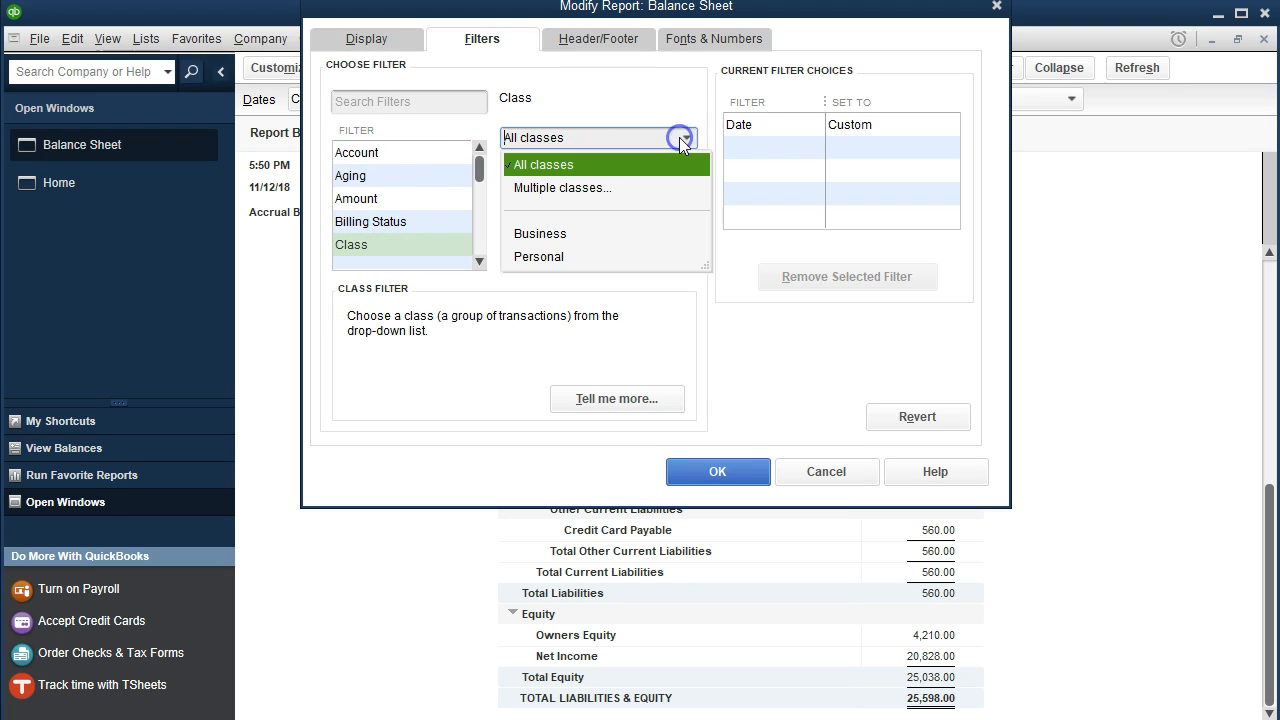
left_click(540, 257)
left_click(697, 473)
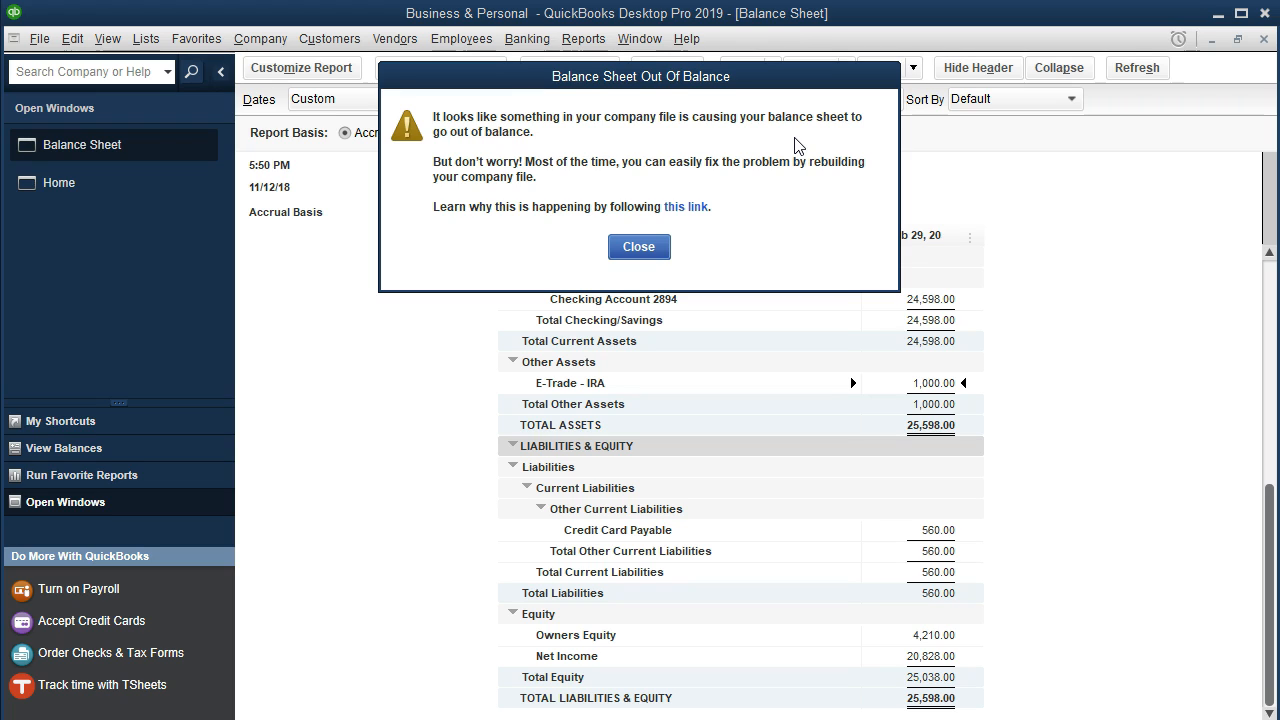
left_click(648, 249)
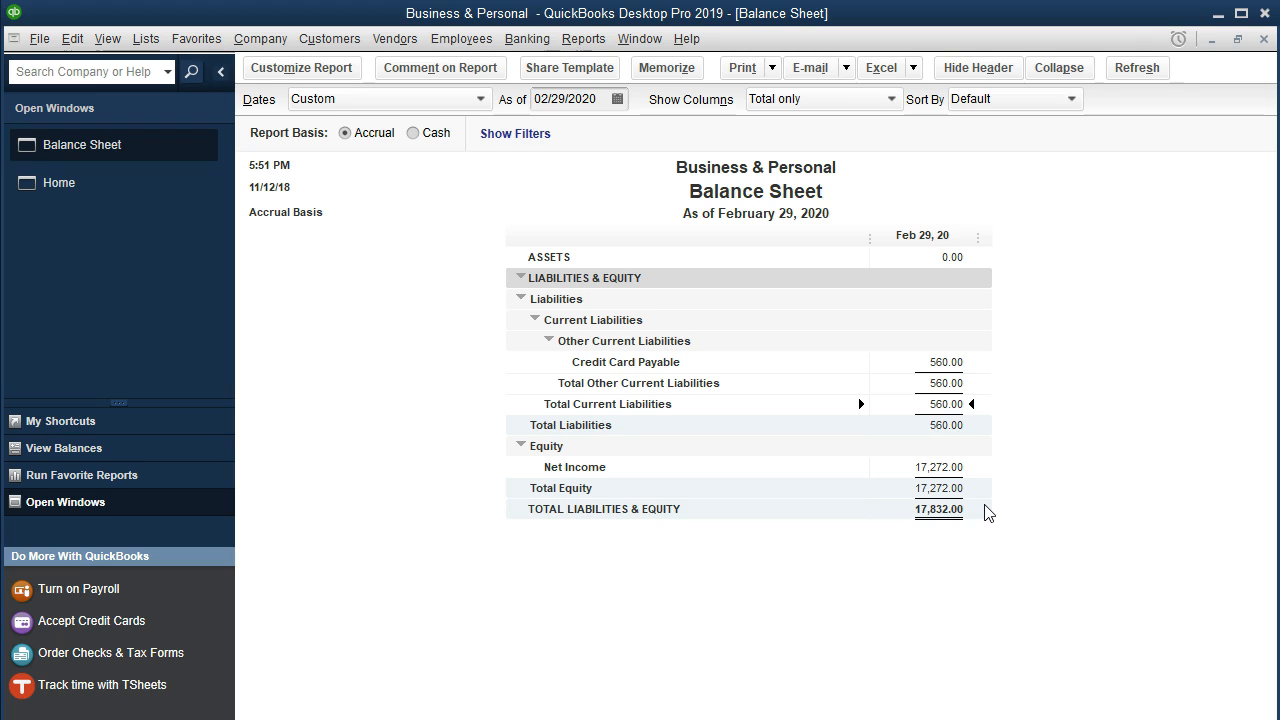
Remove the Class filter from the balance sheet so it covers all classes again
left_click(328, 72)
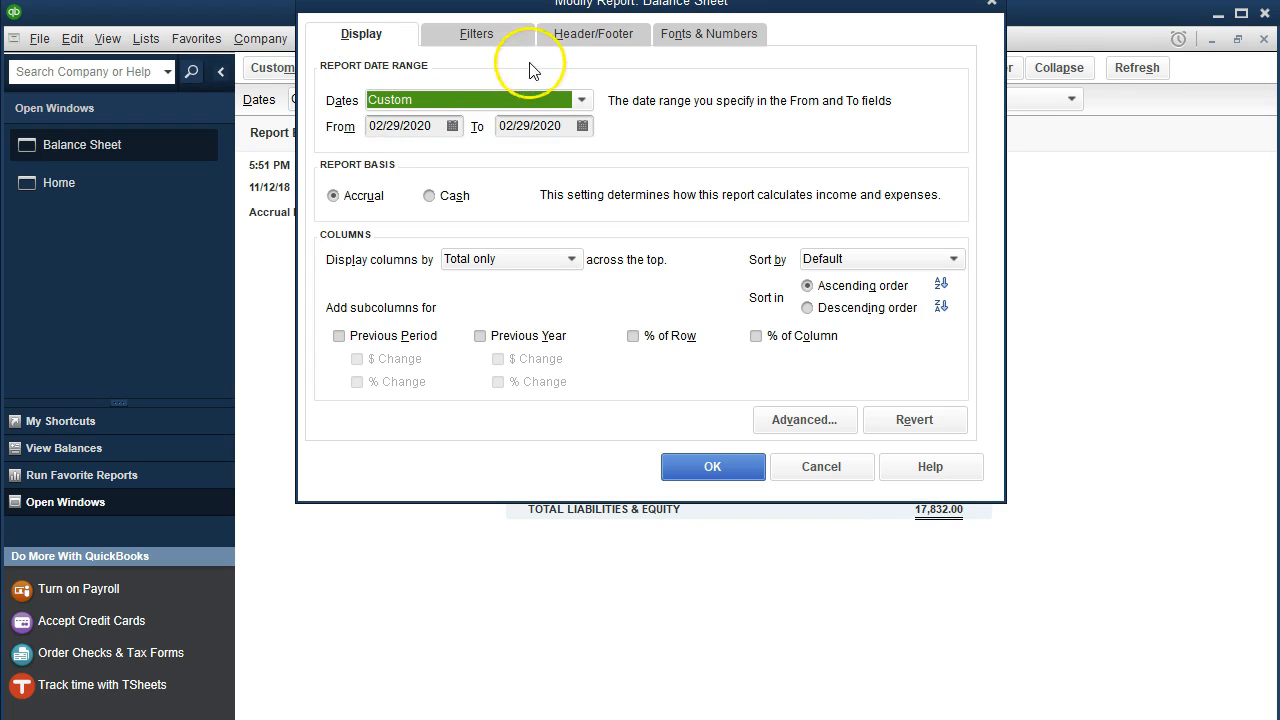
left_click(488, 34)
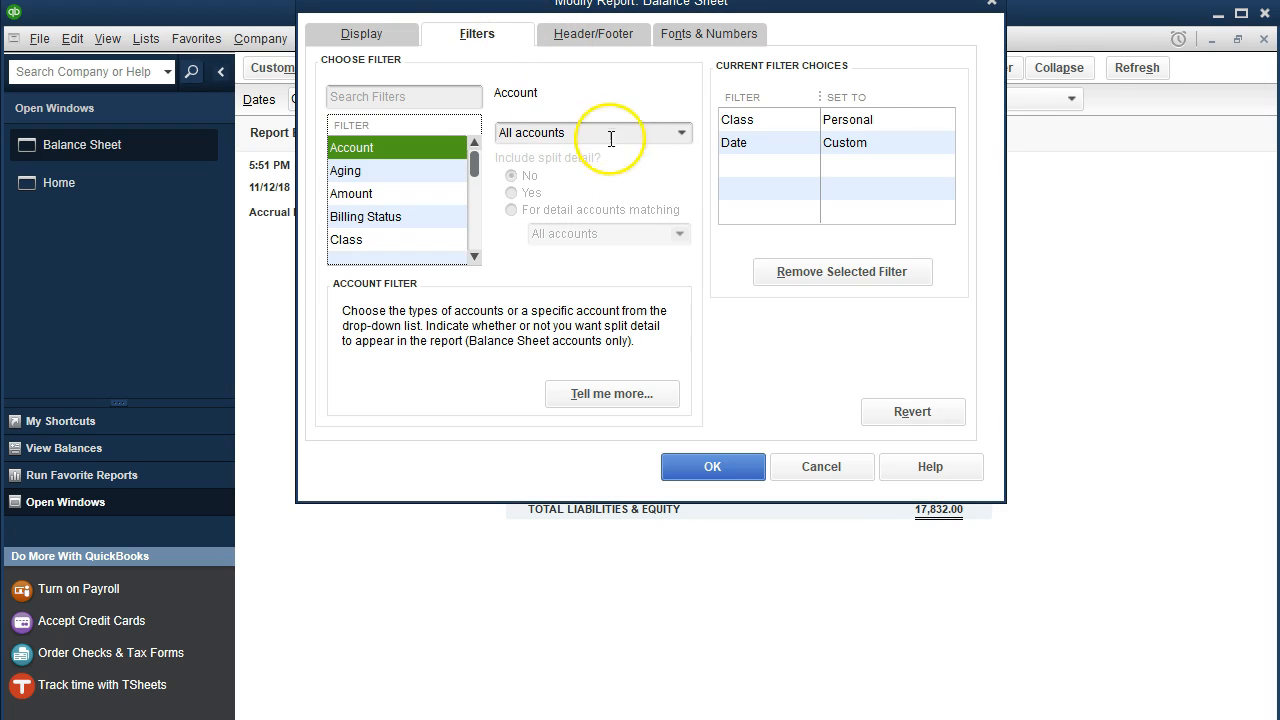
left_click(680, 133)
left_click(680, 133)
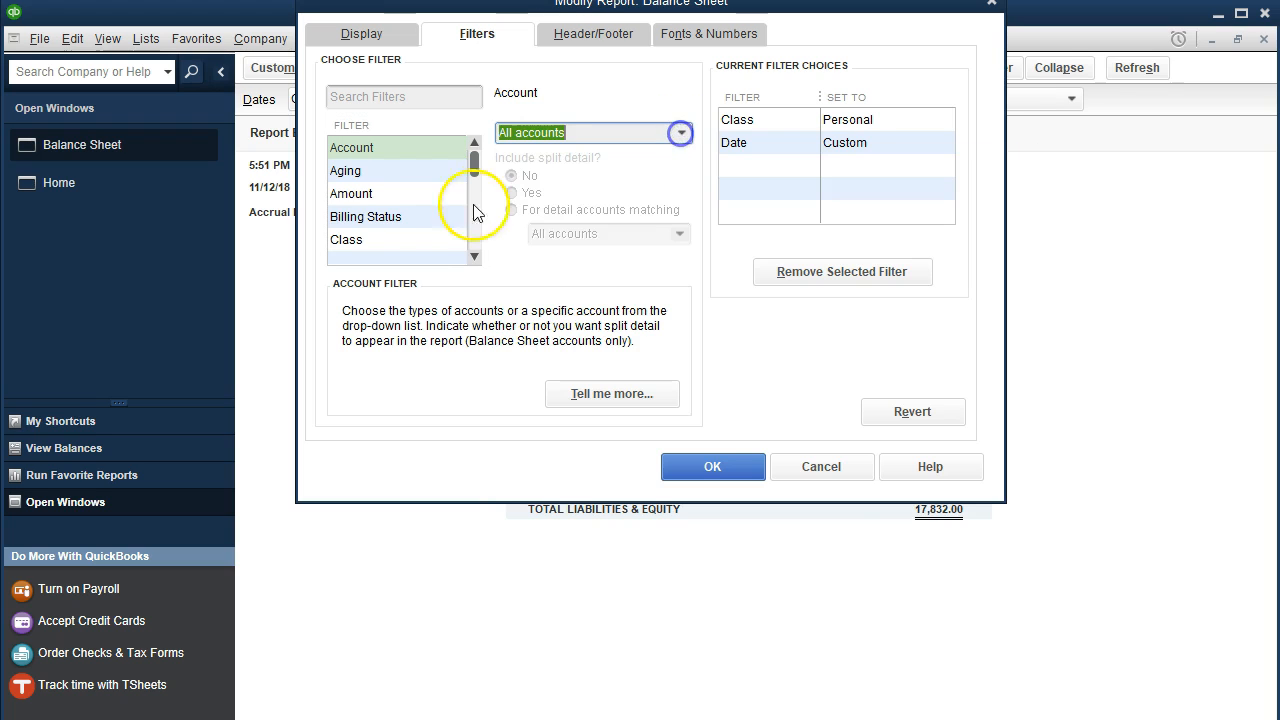
left_click(398, 241)
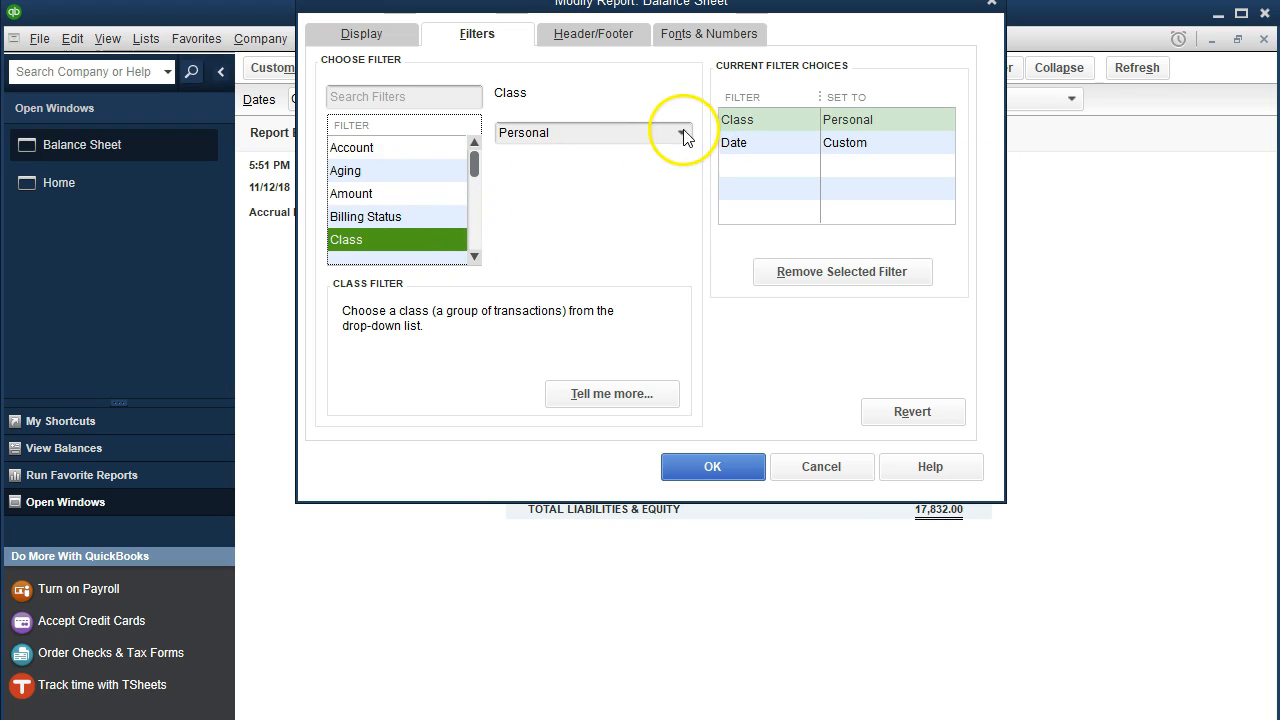
left_click(866, 272)
left_click(733, 467)
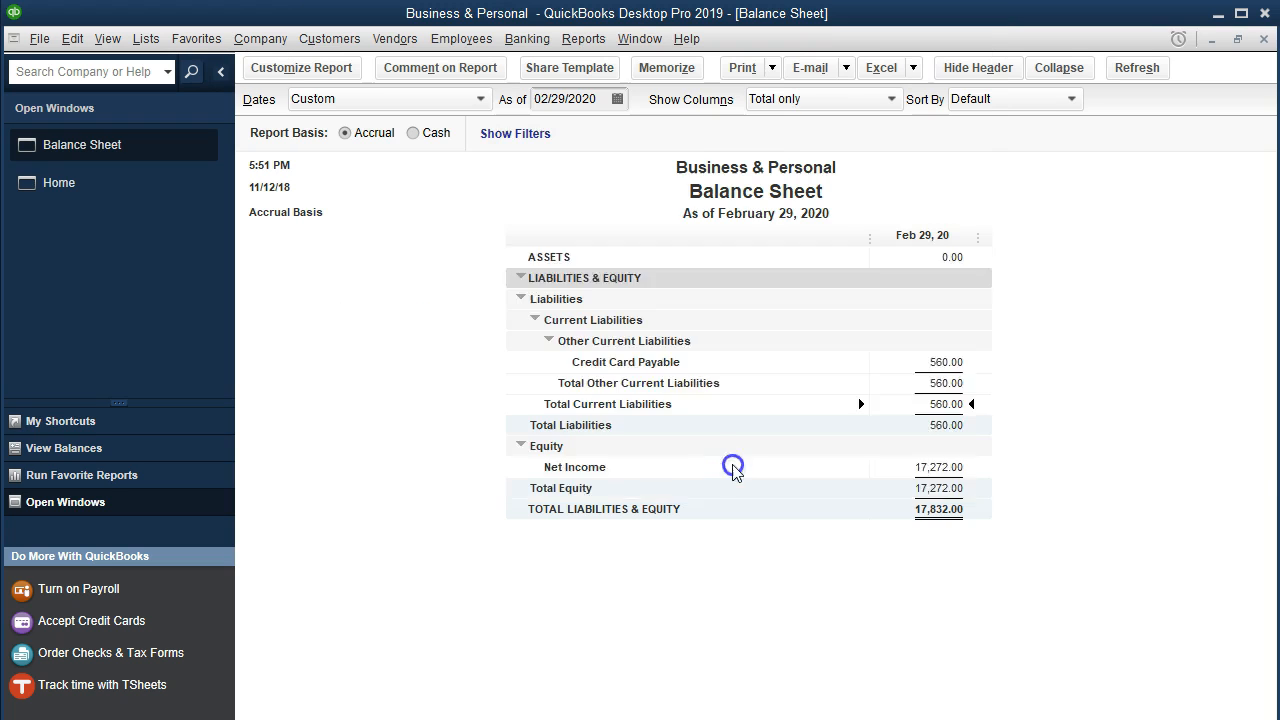
scroll(897, 466, "down", 1)
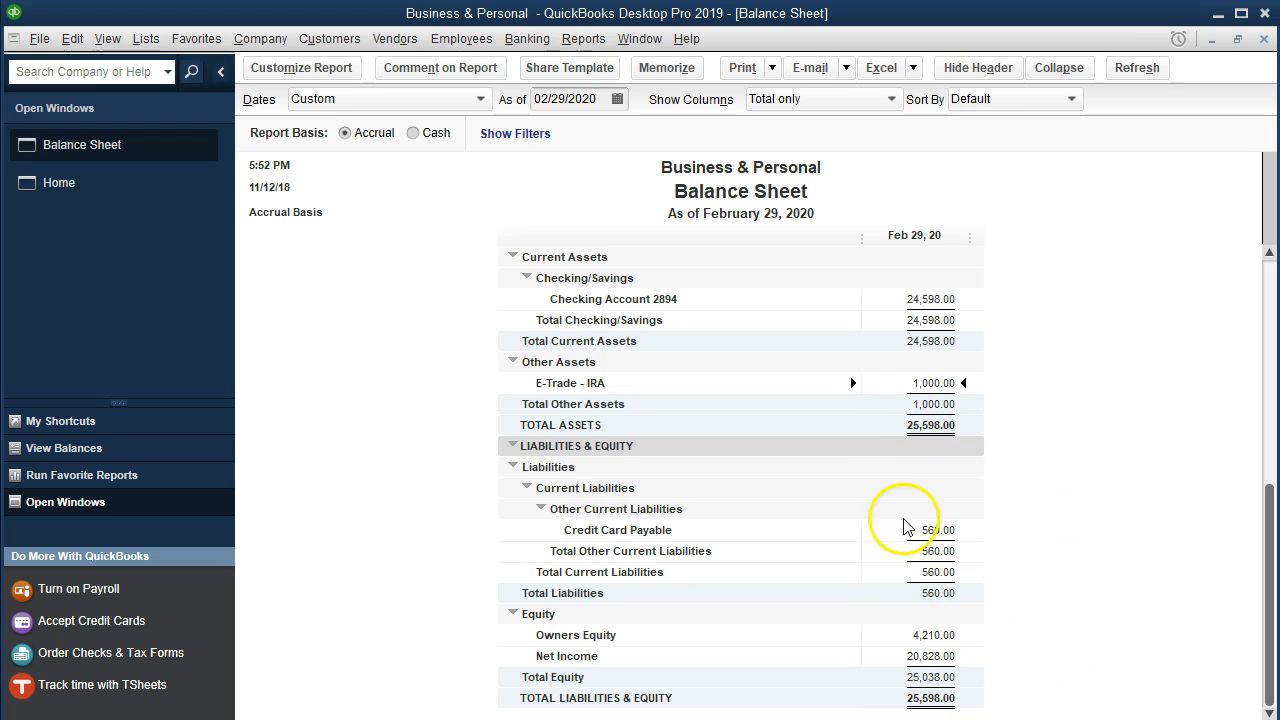
Print the balance sheet report with the CutePDF Writer printer, keeping the default print settings
left_click(745, 70)
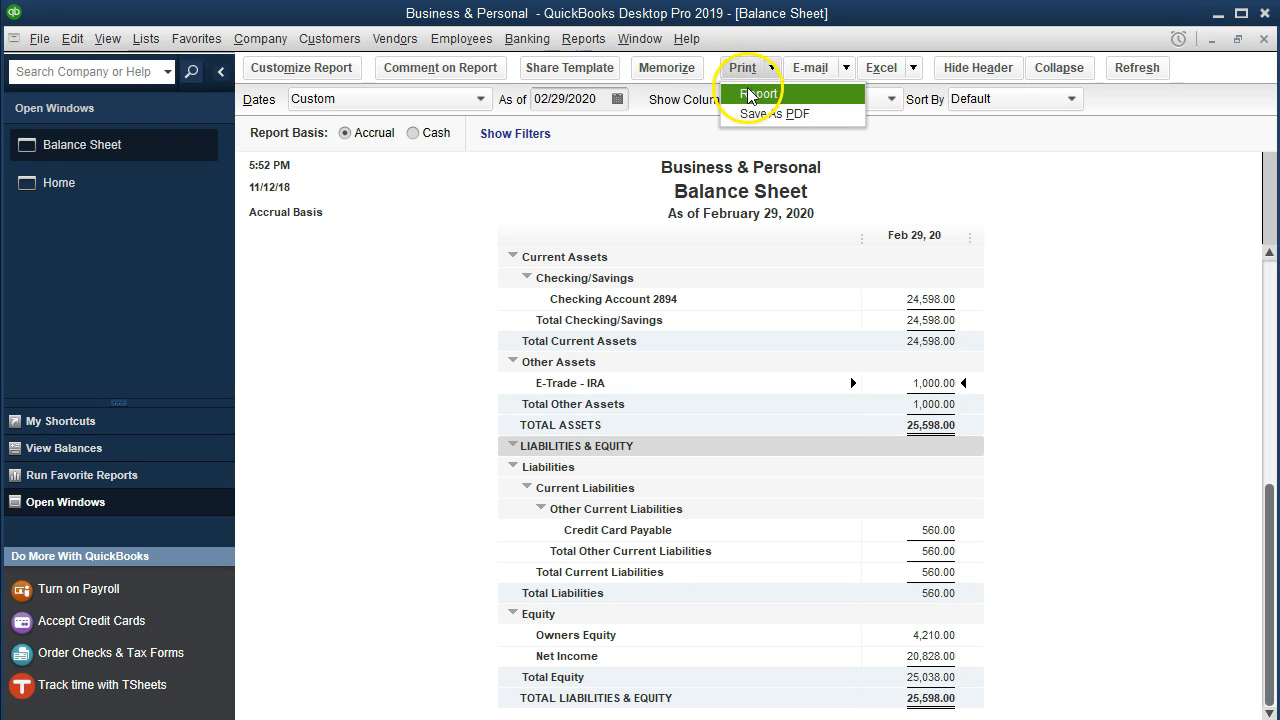
left_click(808, 118)
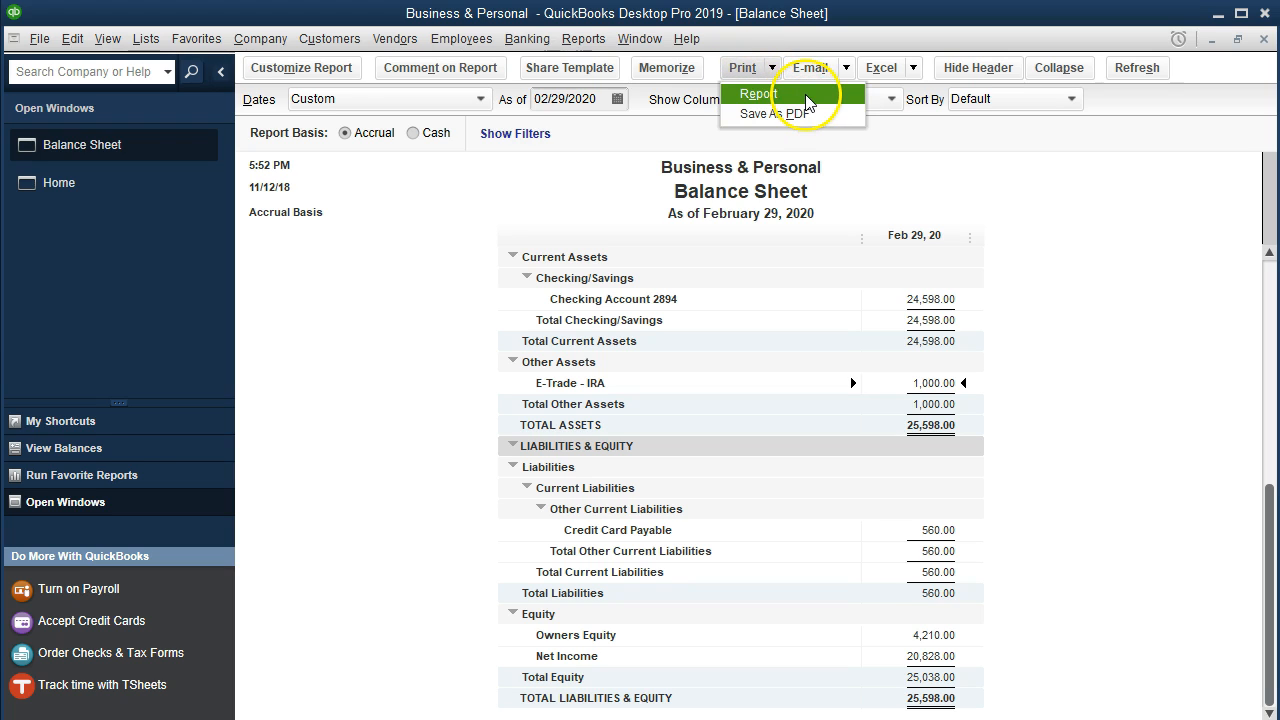
left_click(806, 96)
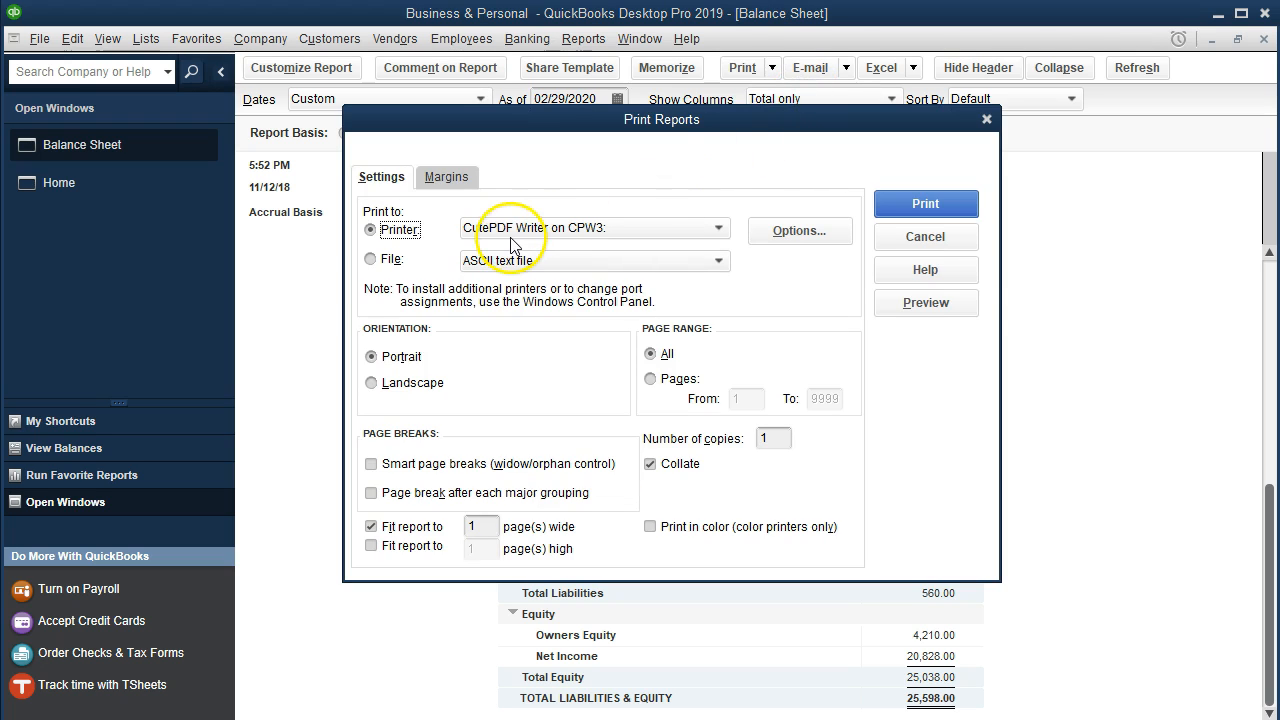
left_click(908, 210)
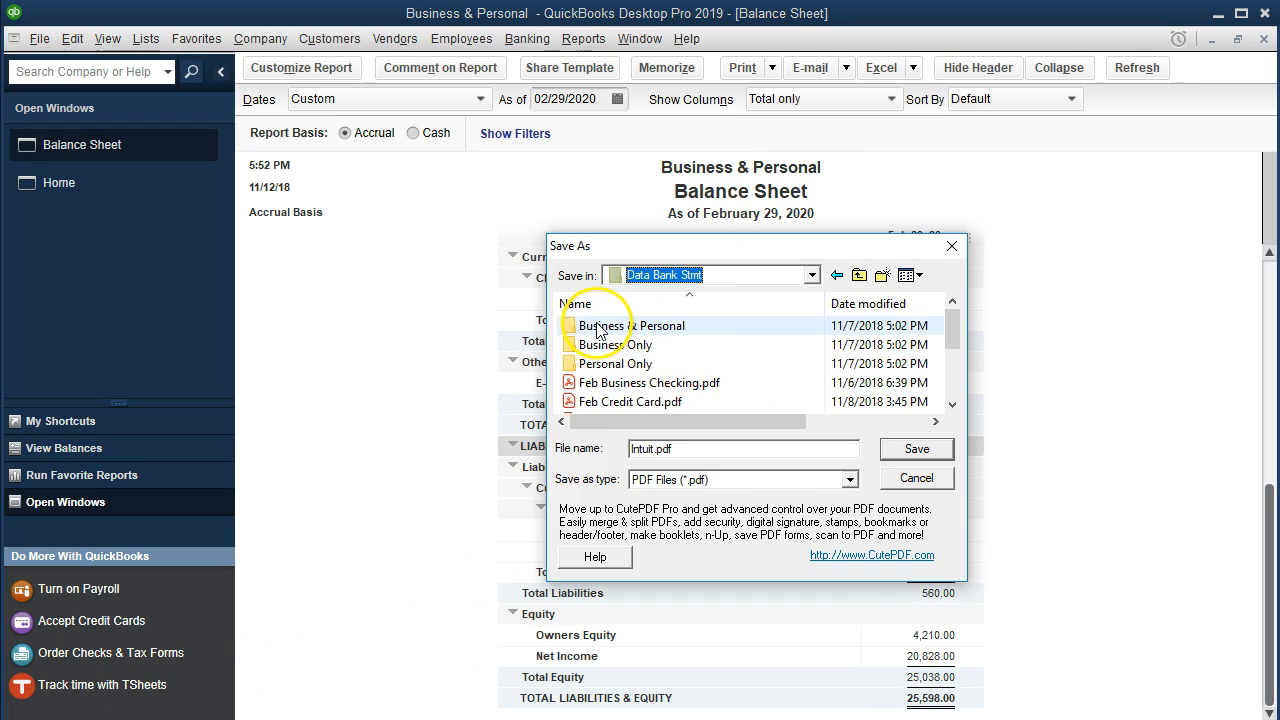
Save the balance sheet PDF in the Feb folder inside Business & Personal, under the file name "Bal She"
double_click(607, 330)
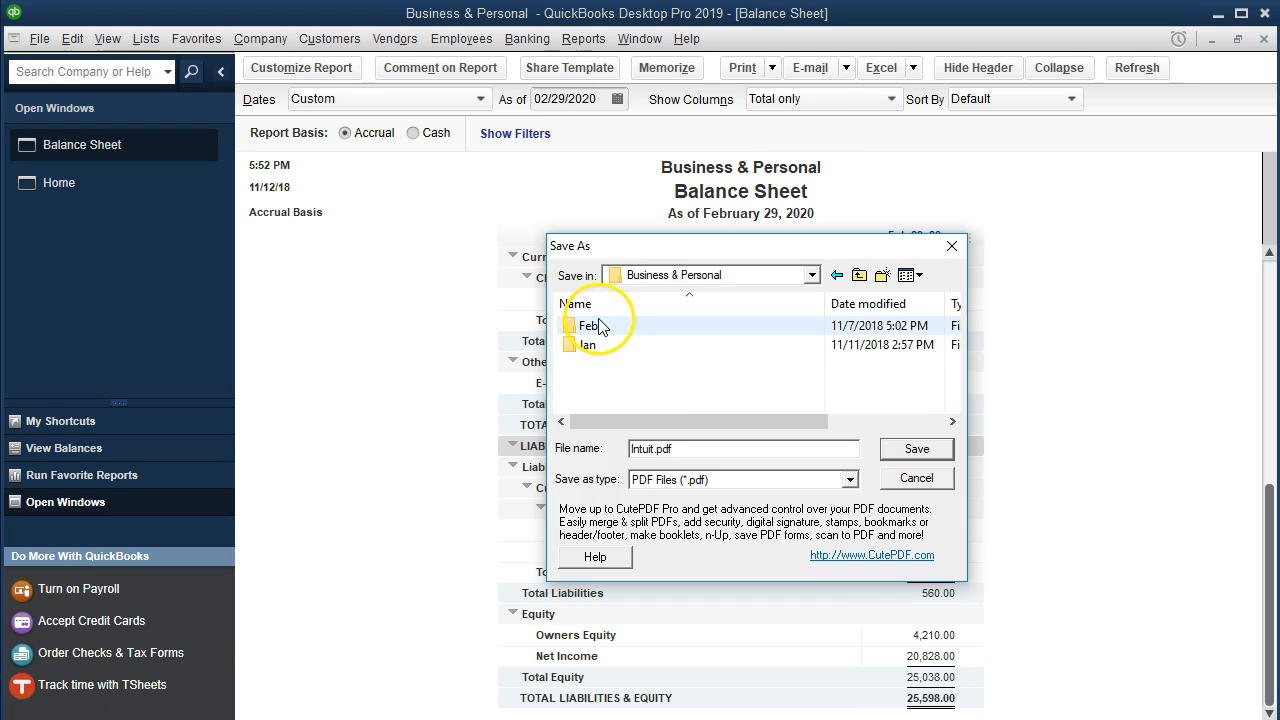
double_click(588, 326)
left_click(652, 449)
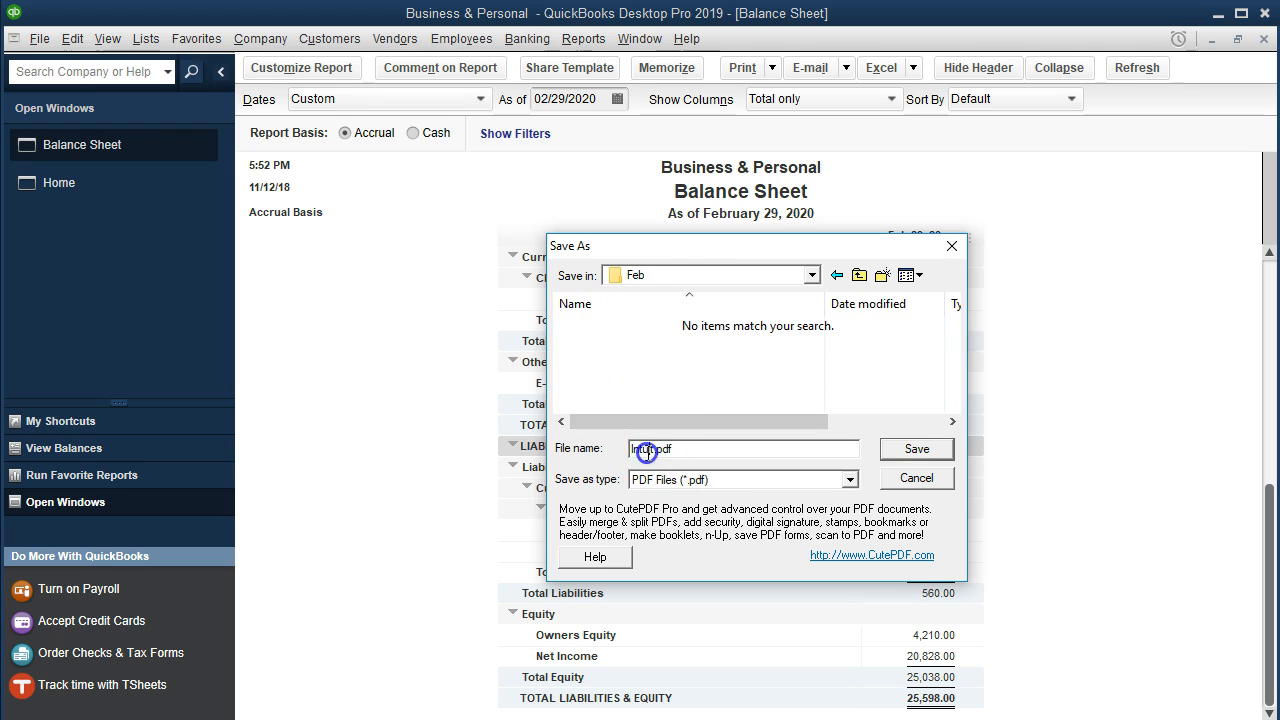
key("BackSpace")
key("BackSpace")
key("BackSpace")
key("BackSpace")
key("BackSpace")
key("BackSpace")
type("Bal She")
left_click(918, 450)
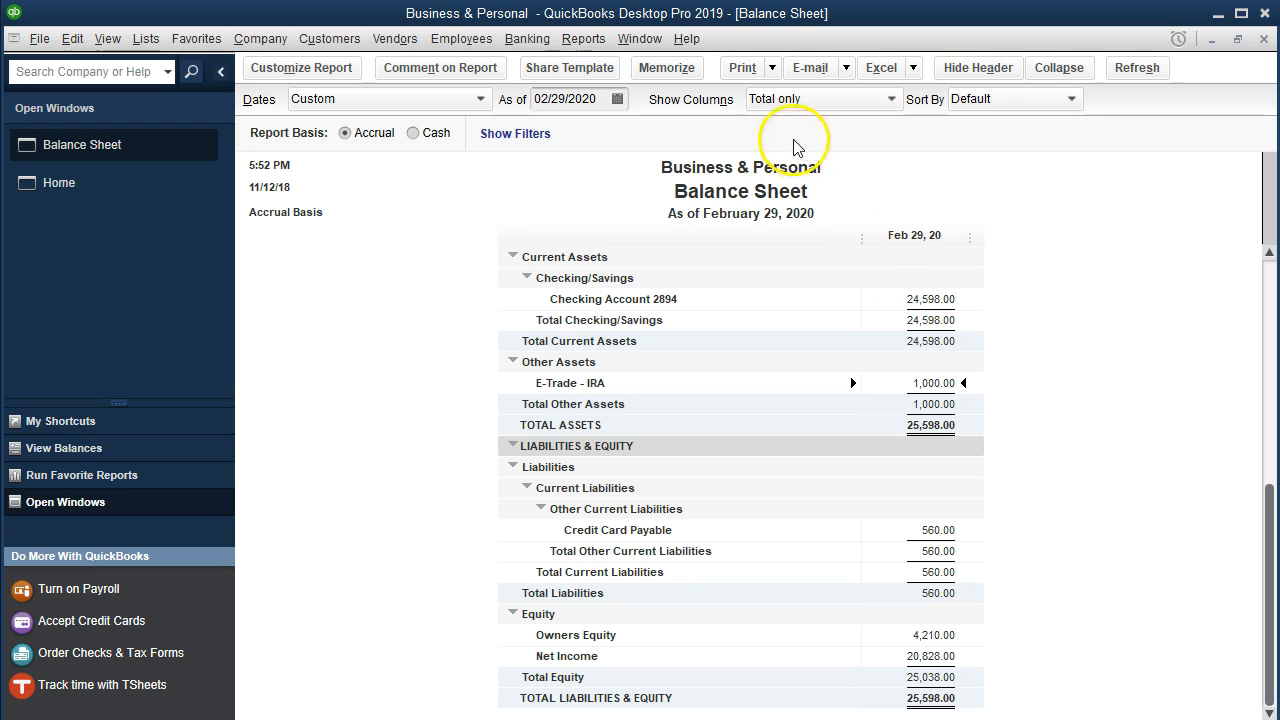
Run the Profit & Loss Standard report for 01/01/2020 to 12/31/2020
left_click(588, 40)
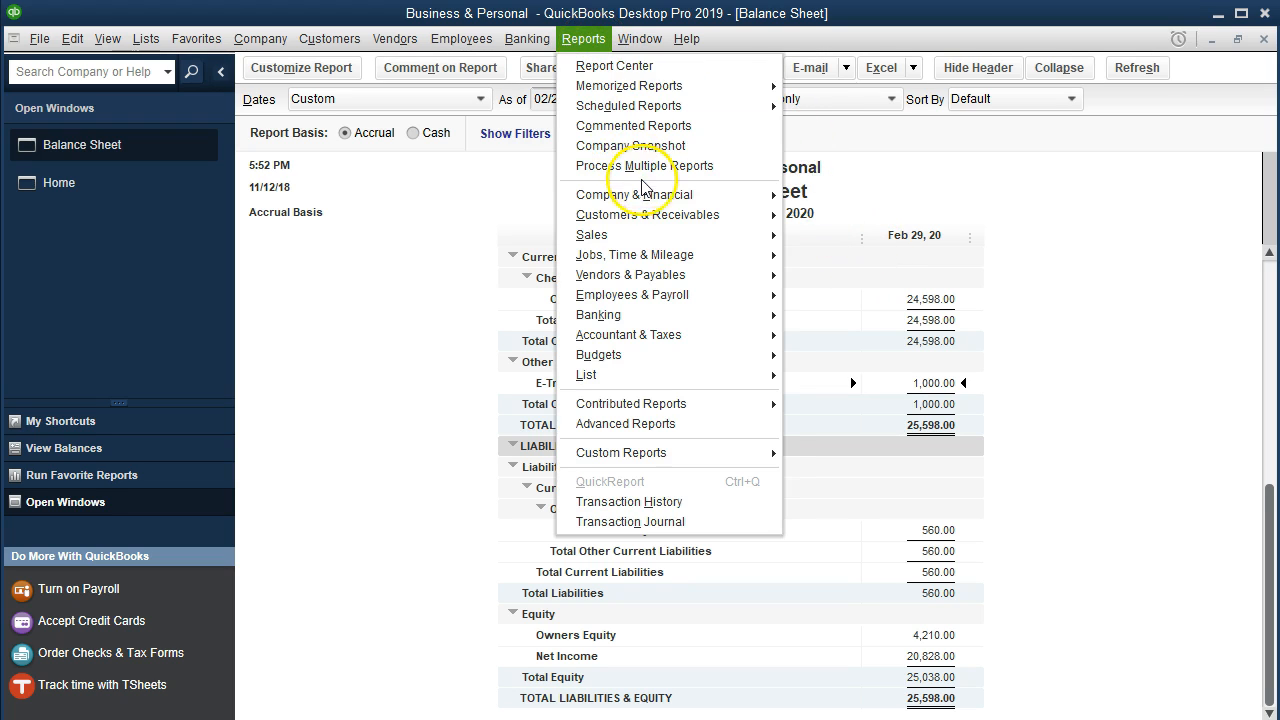
mouse_move(655, 195)
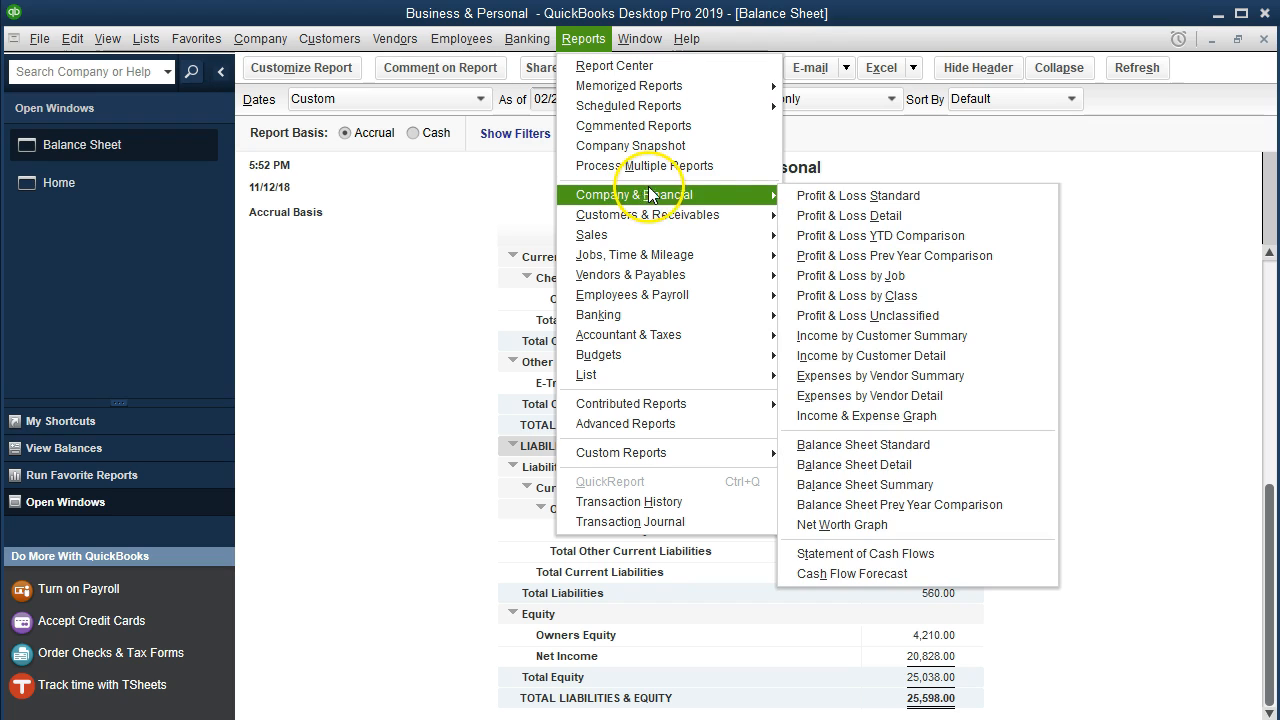
left_click(801, 196)
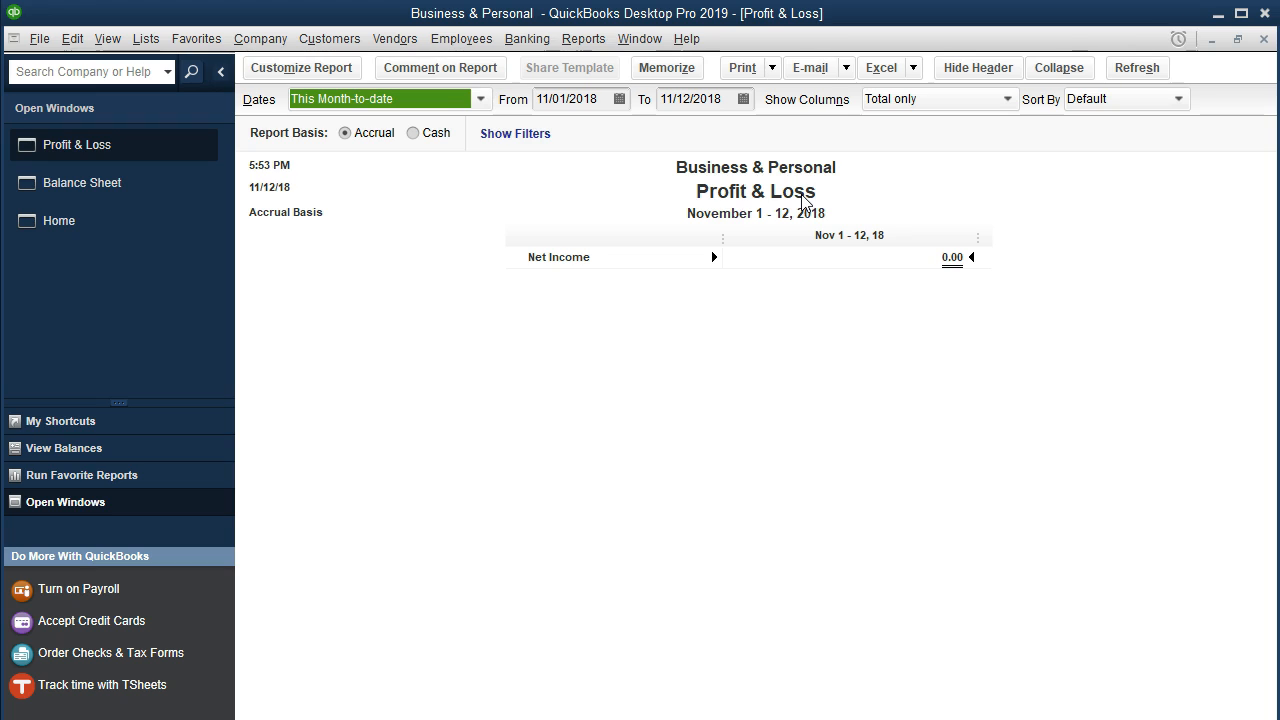
key("Tab")
type("01/01/2020")
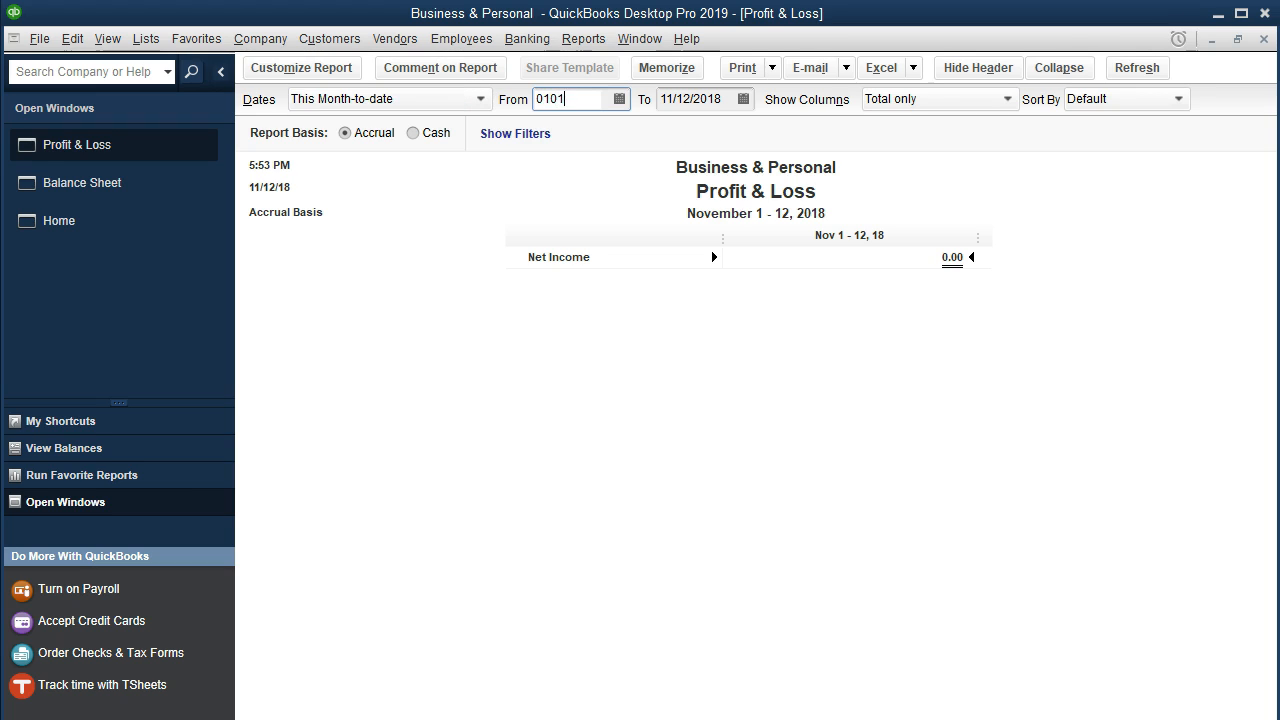
key("Tab")
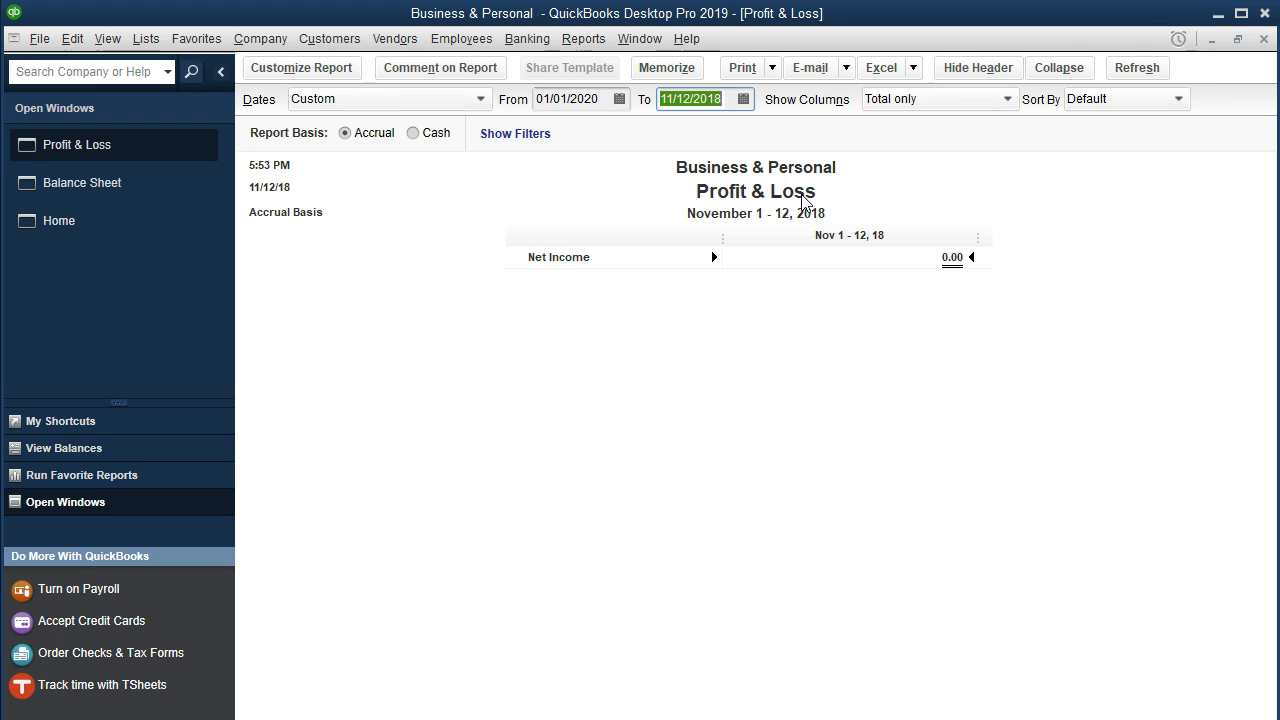
type("123120")
key("Tab")
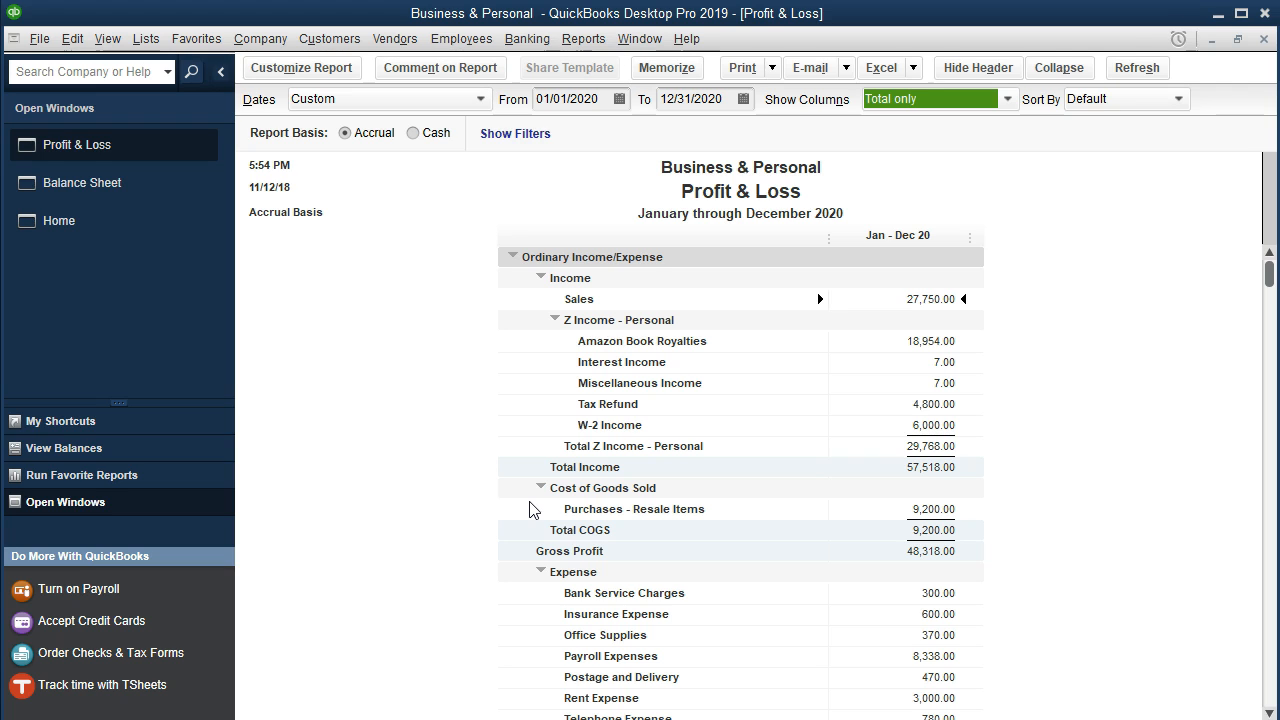
Run the Profit & Loss by Class report for 01/01/2020 to 02/29/2020
left_click(582, 39)
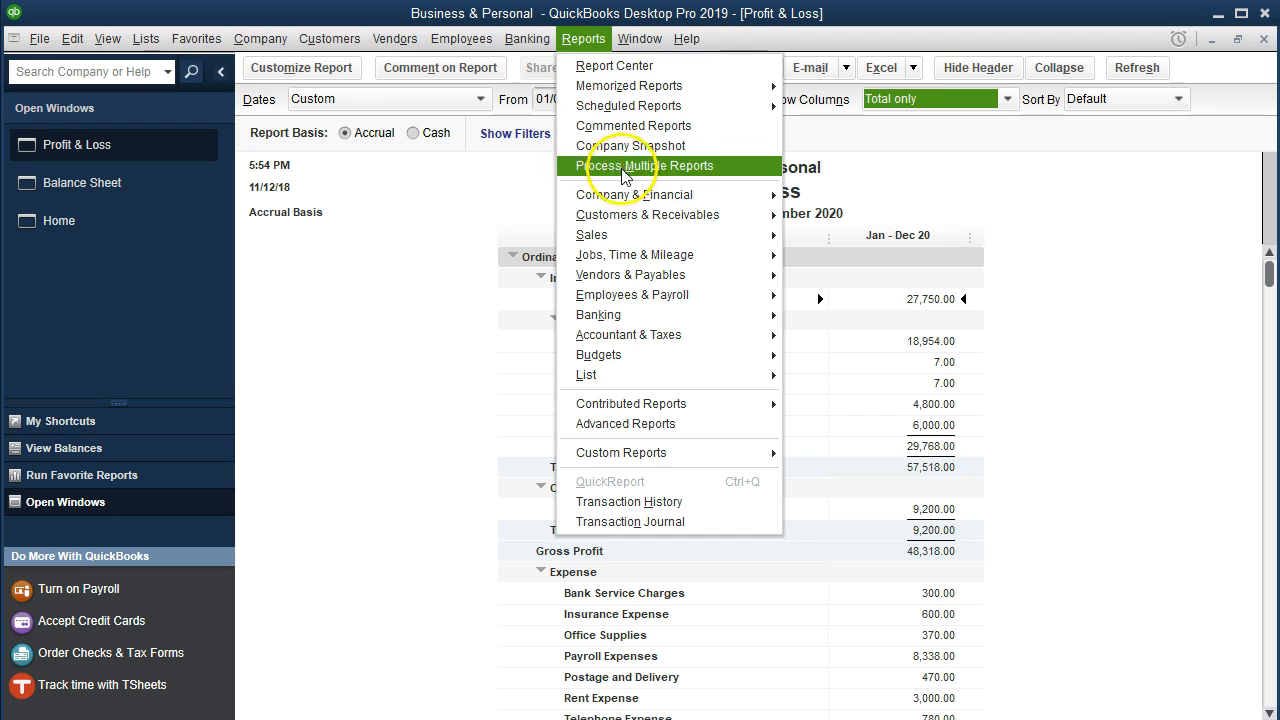
mouse_move(727, 200)
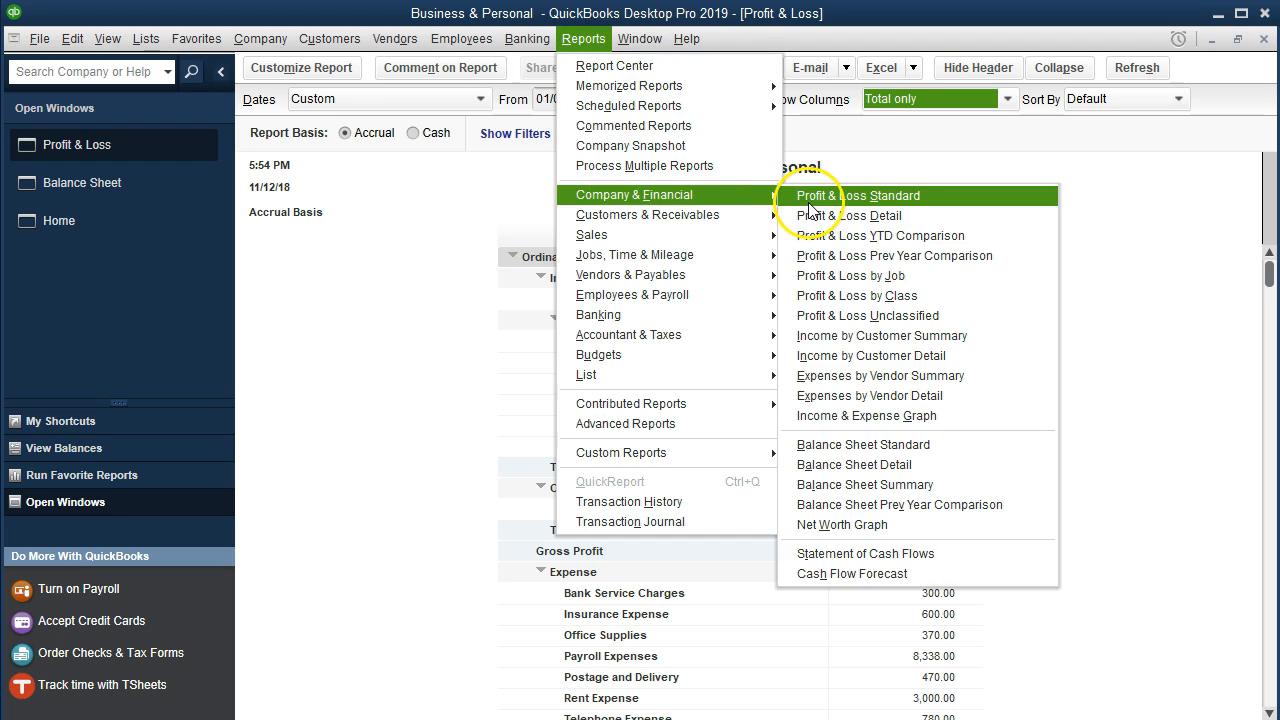
left_click(932, 296)
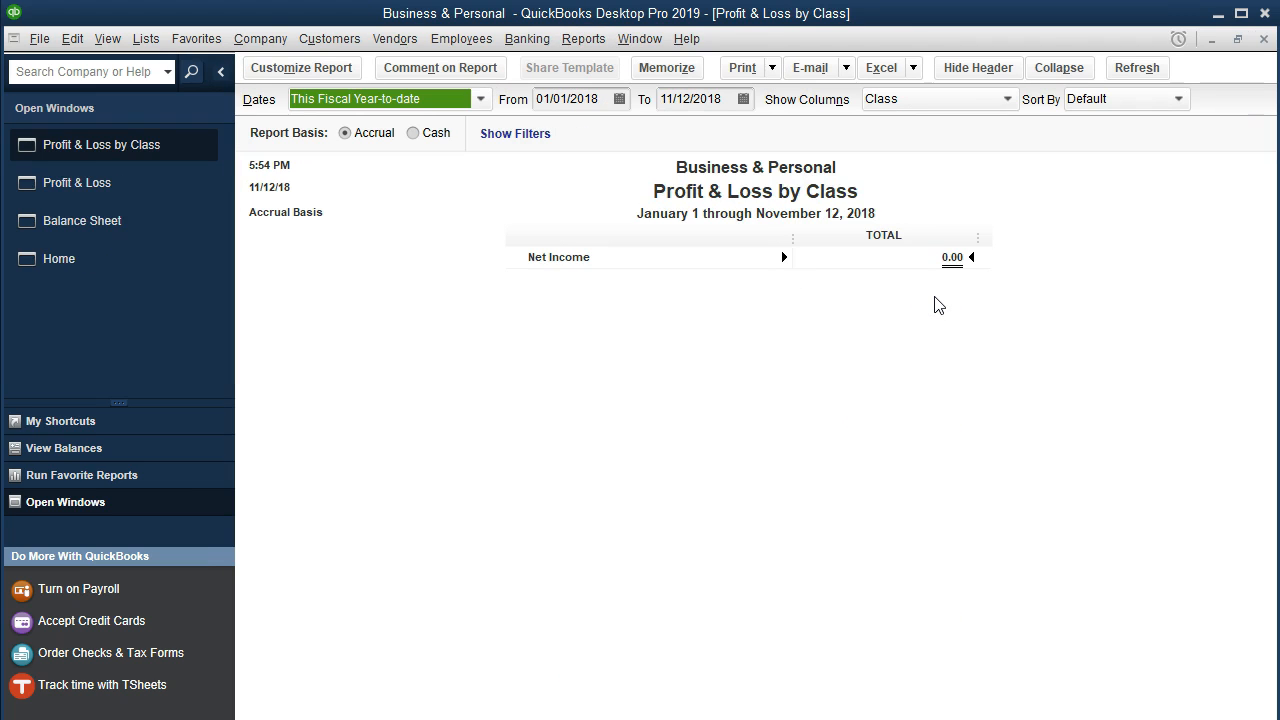
type("01/01/2020")
key("Tab")
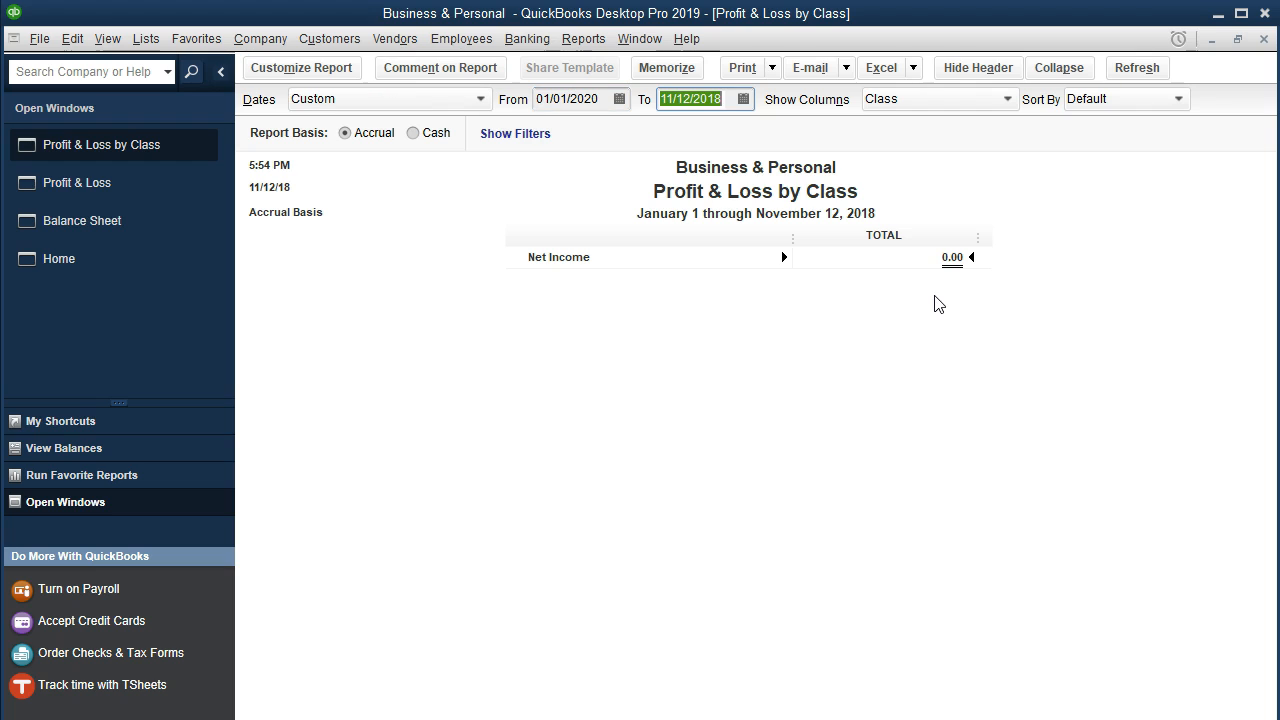
type("02/29/2")
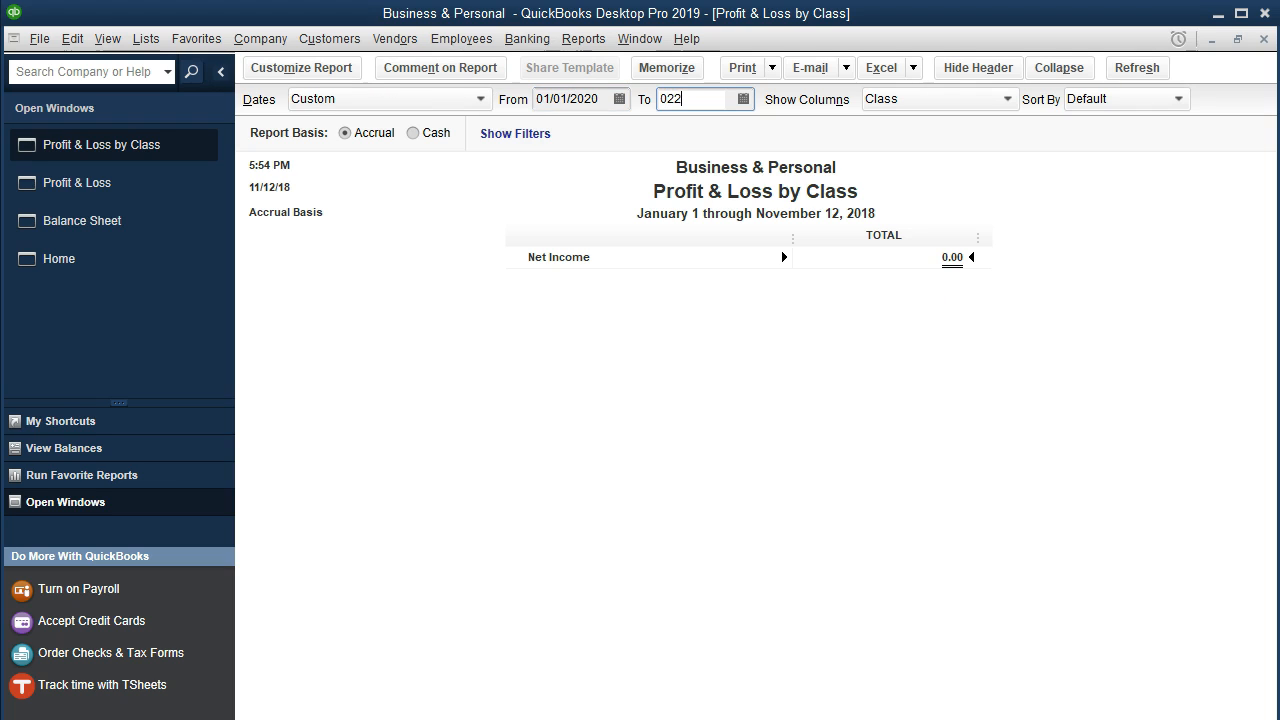
type("020")
key("Tab")
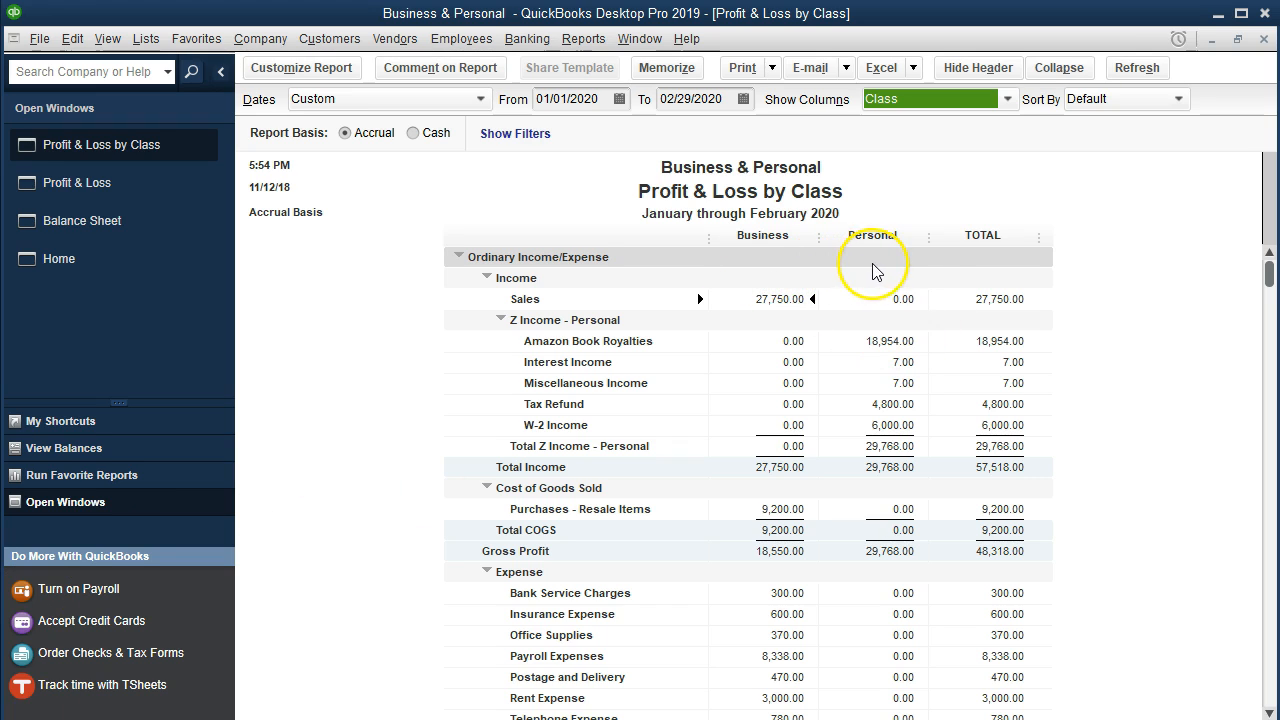
Compare the Business and Personal columns for the income and cost of goods sold lines, from Sales through Gross Profit
left_click(882, 341)
left_click(903, 299)
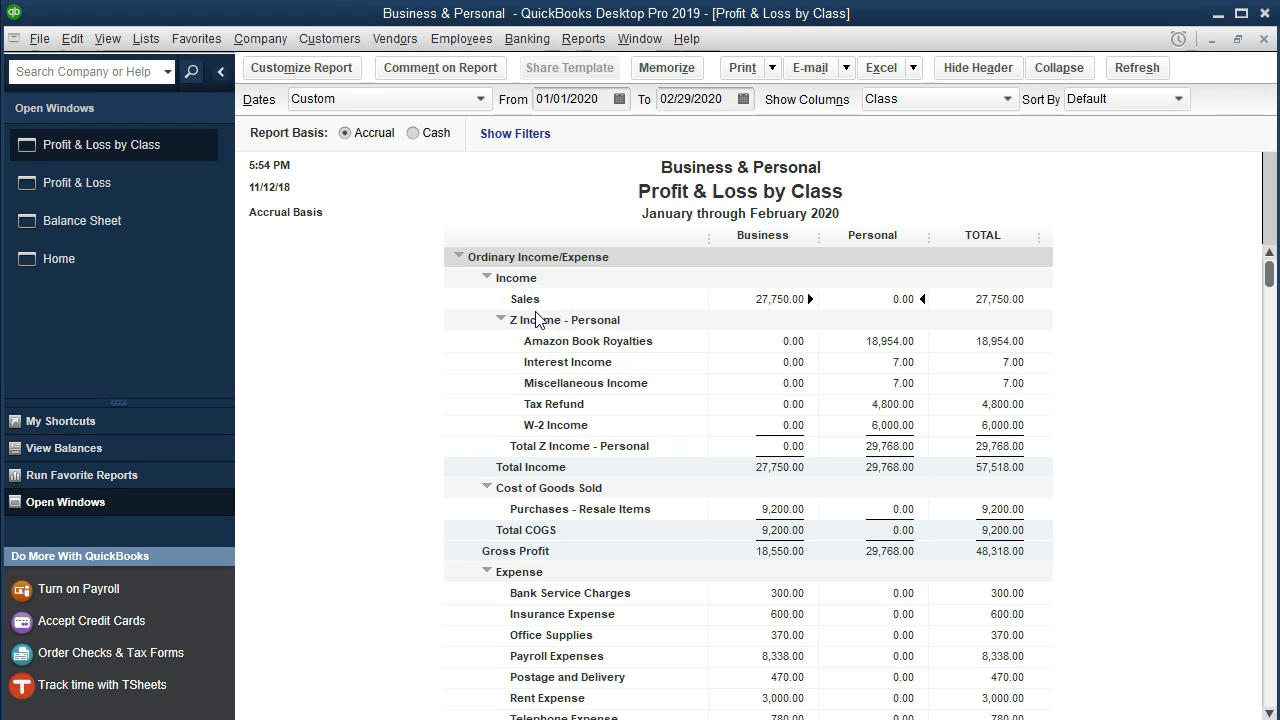
left_click(766, 302)
left_click(878, 346)
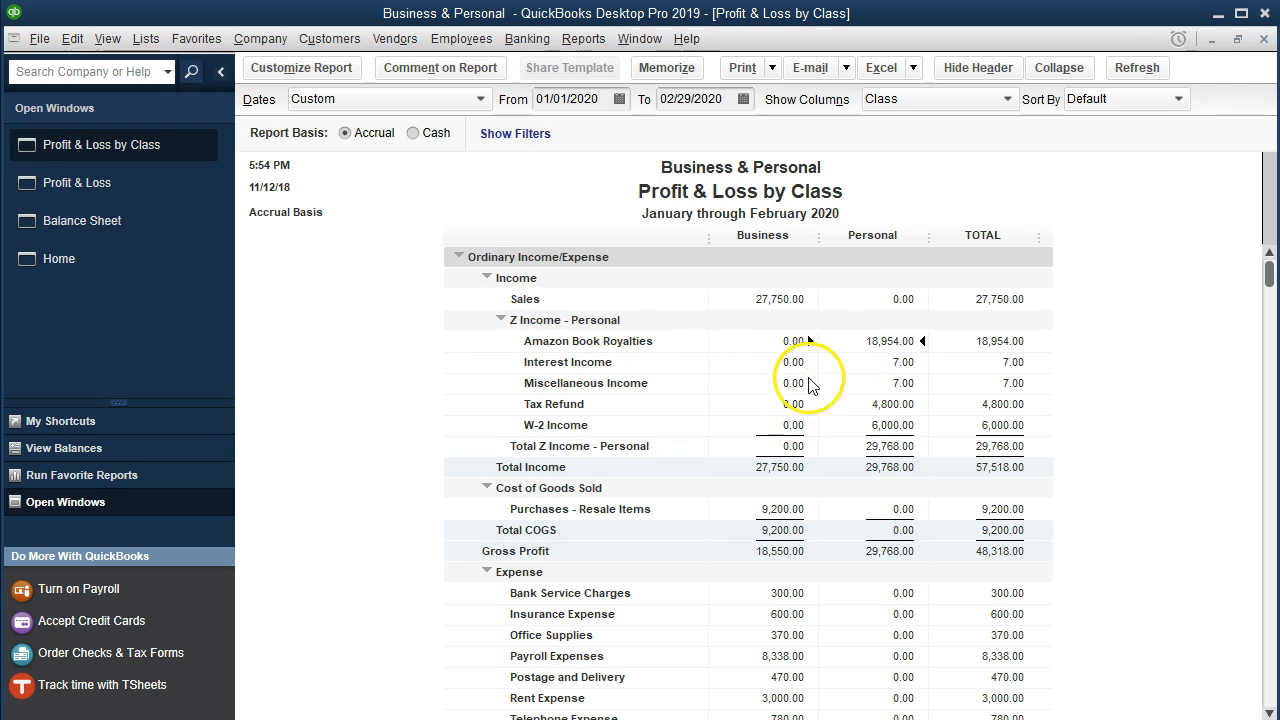
key("Down")
key("Down")
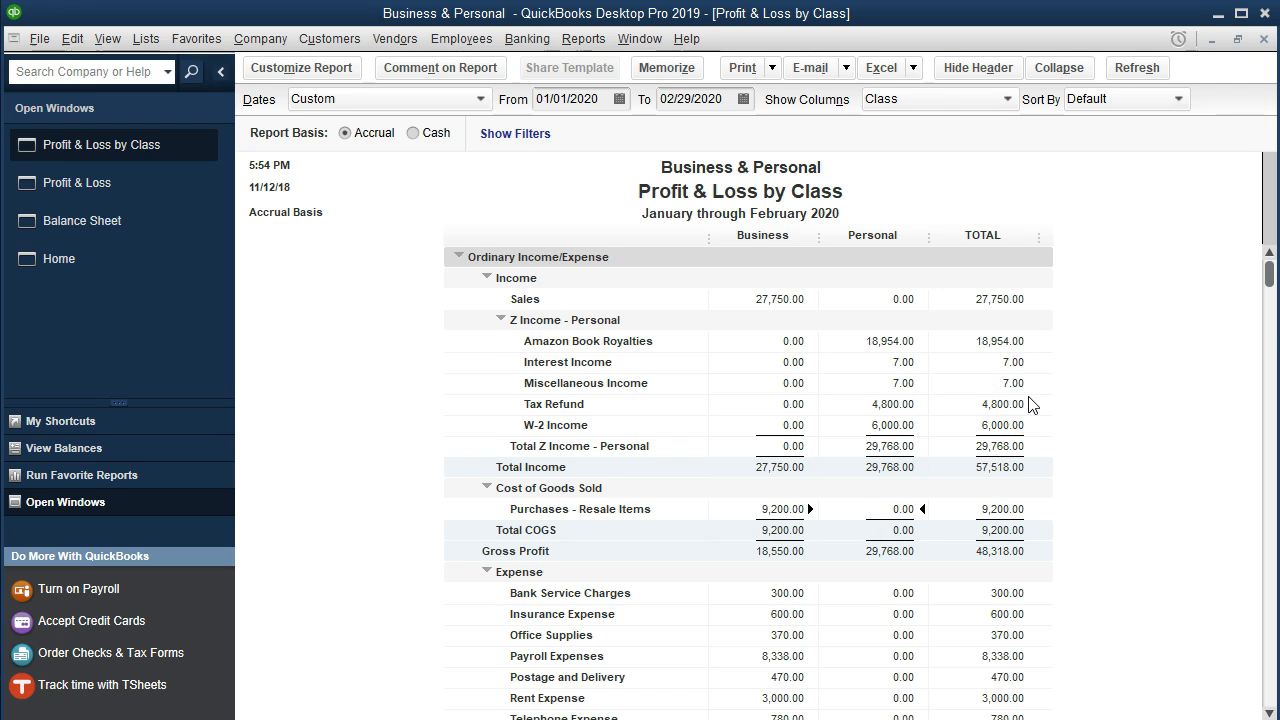
scroll(1030, 403, "down", 1)
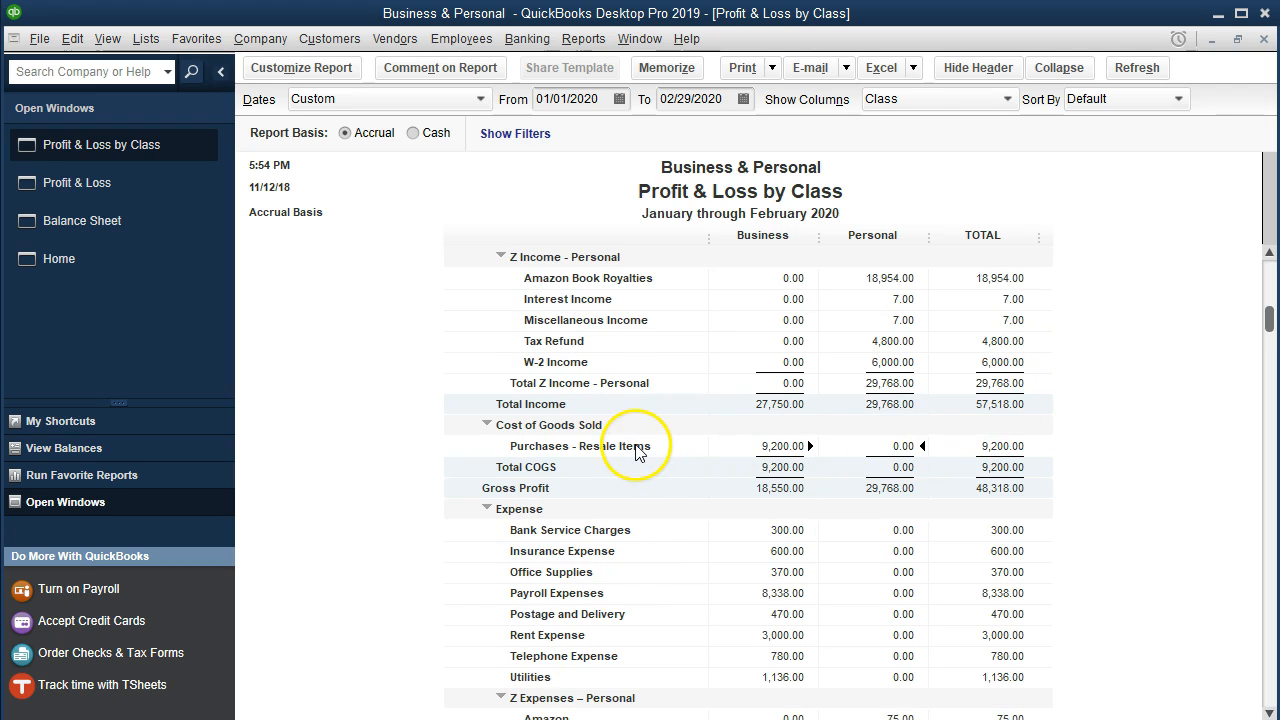
left_click(772, 447)
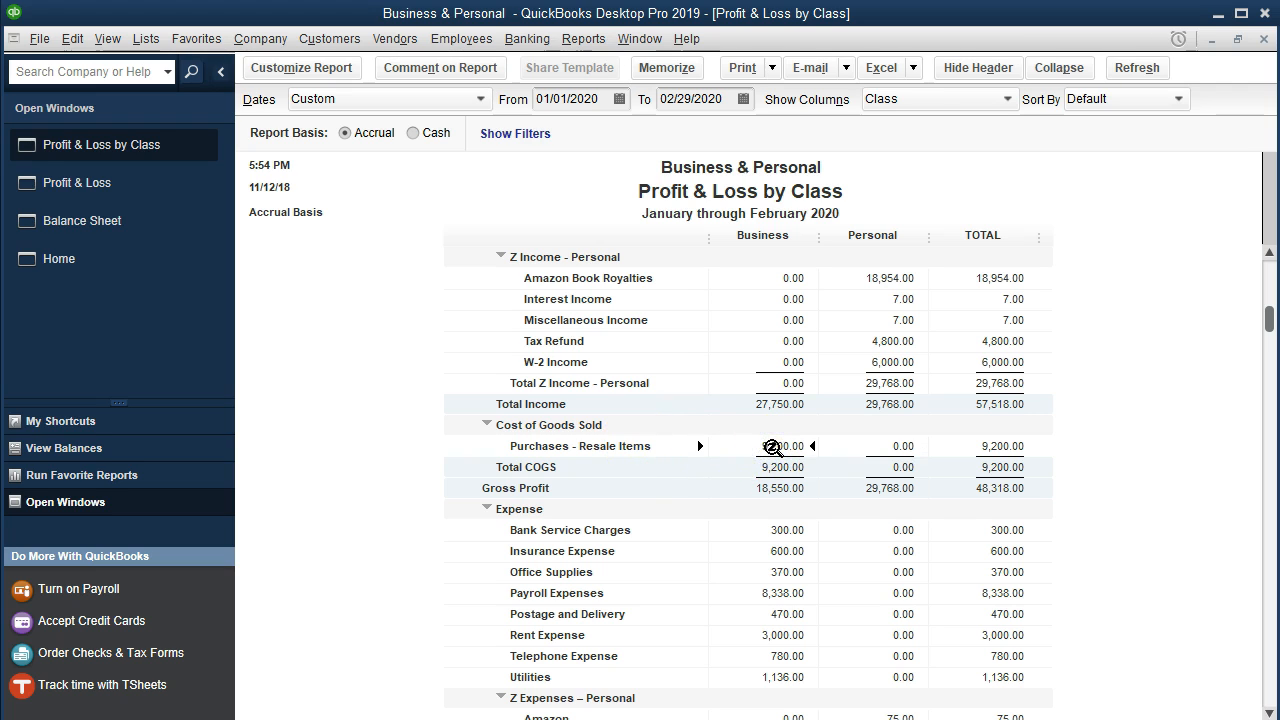
scroll(772, 447, "down", 1)
left_click(882, 384)
scroll(890, 381, "down", 1)
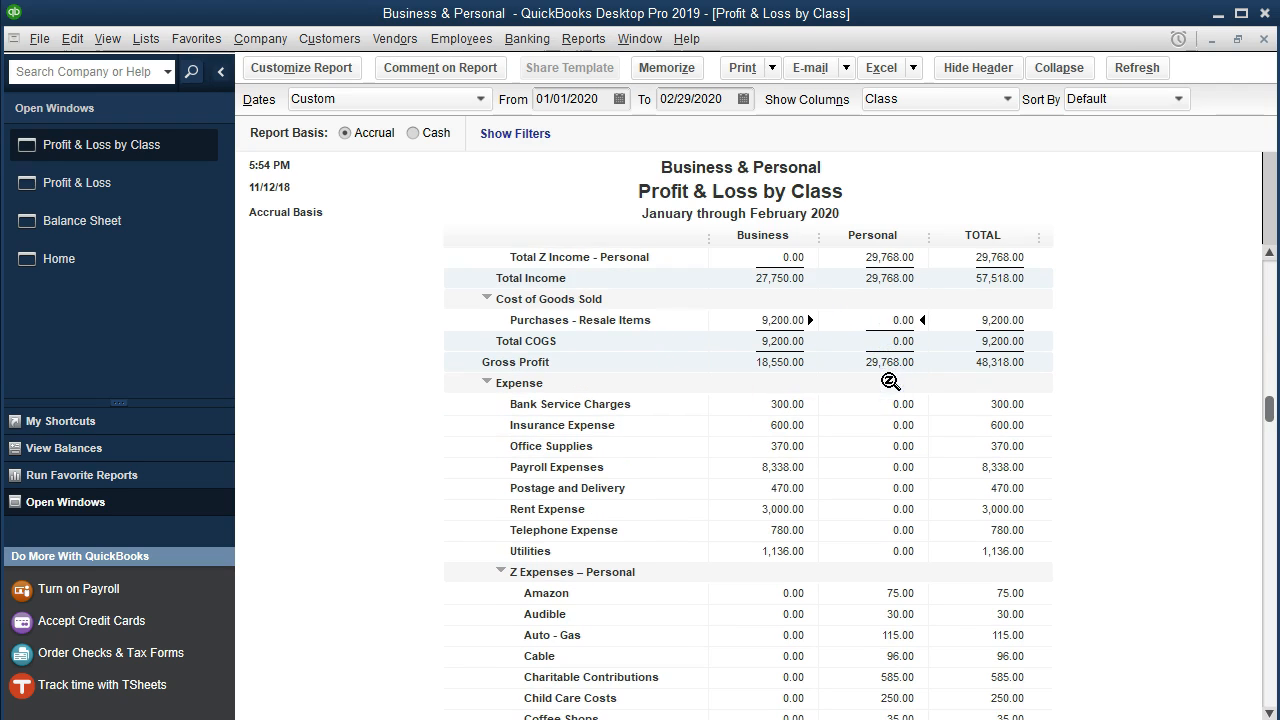
Compare the Business and Personal columns for the business expense lines, from Bank Service Charges through Utilities
left_click(763, 403)
scroll(607, 446, "down", 1)
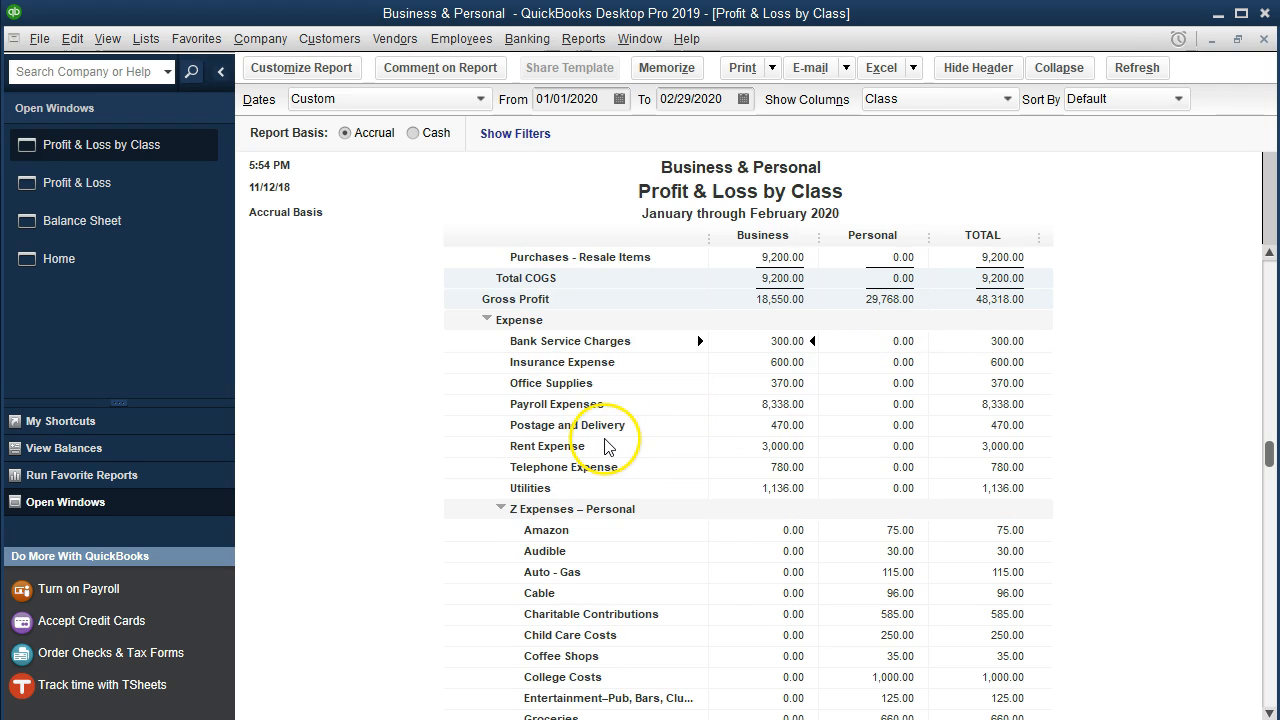
left_click(882, 343)
key("Down")
key("Down")
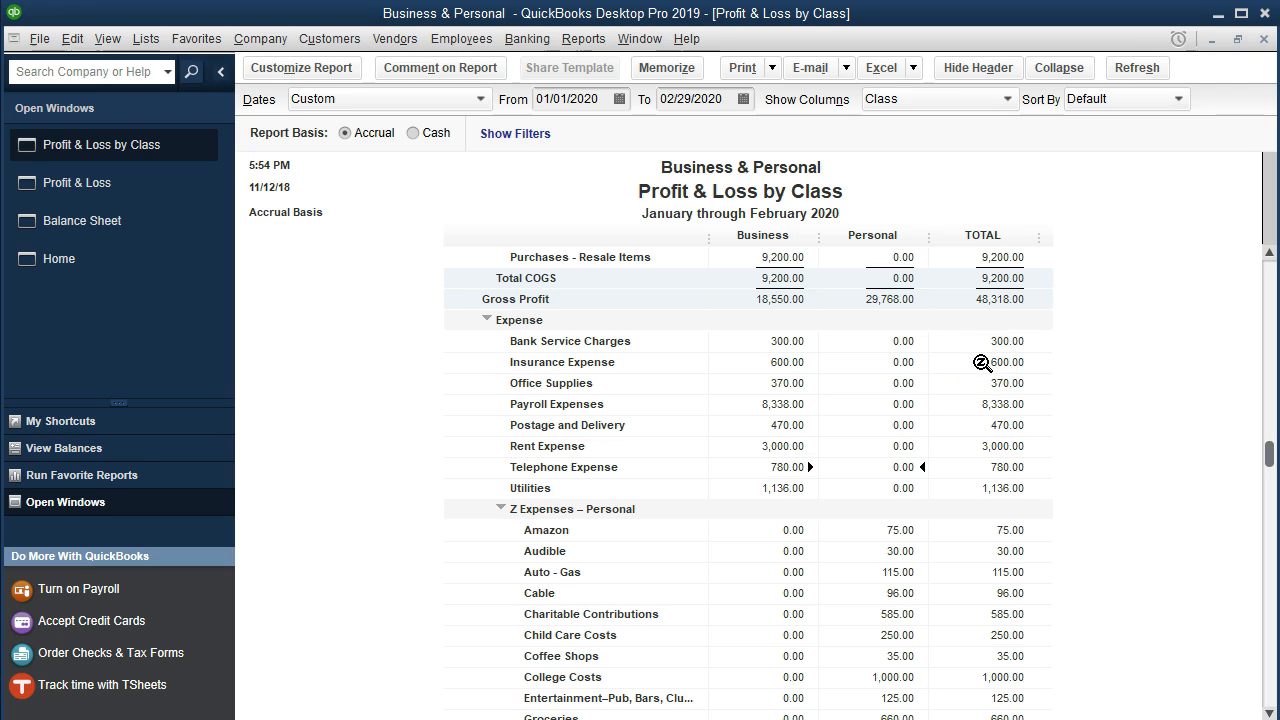
scroll(982, 362, "down", 1)
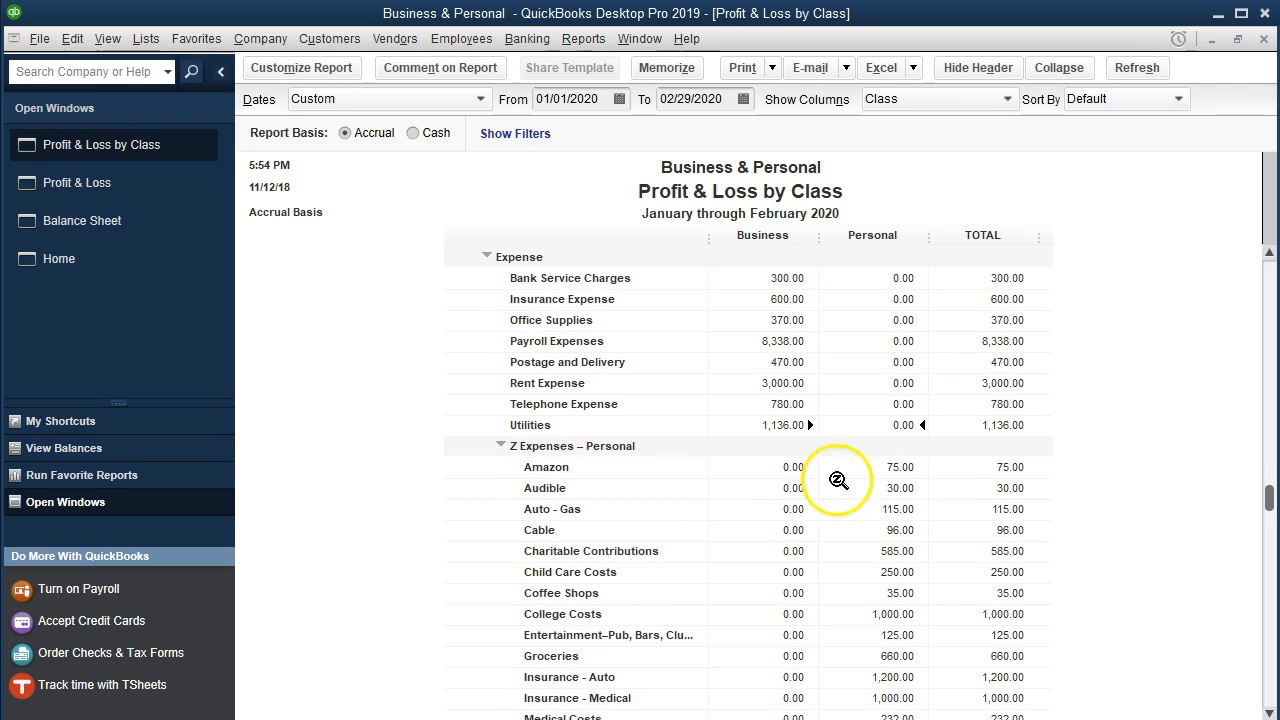
scroll(500, 455, "down", 1)
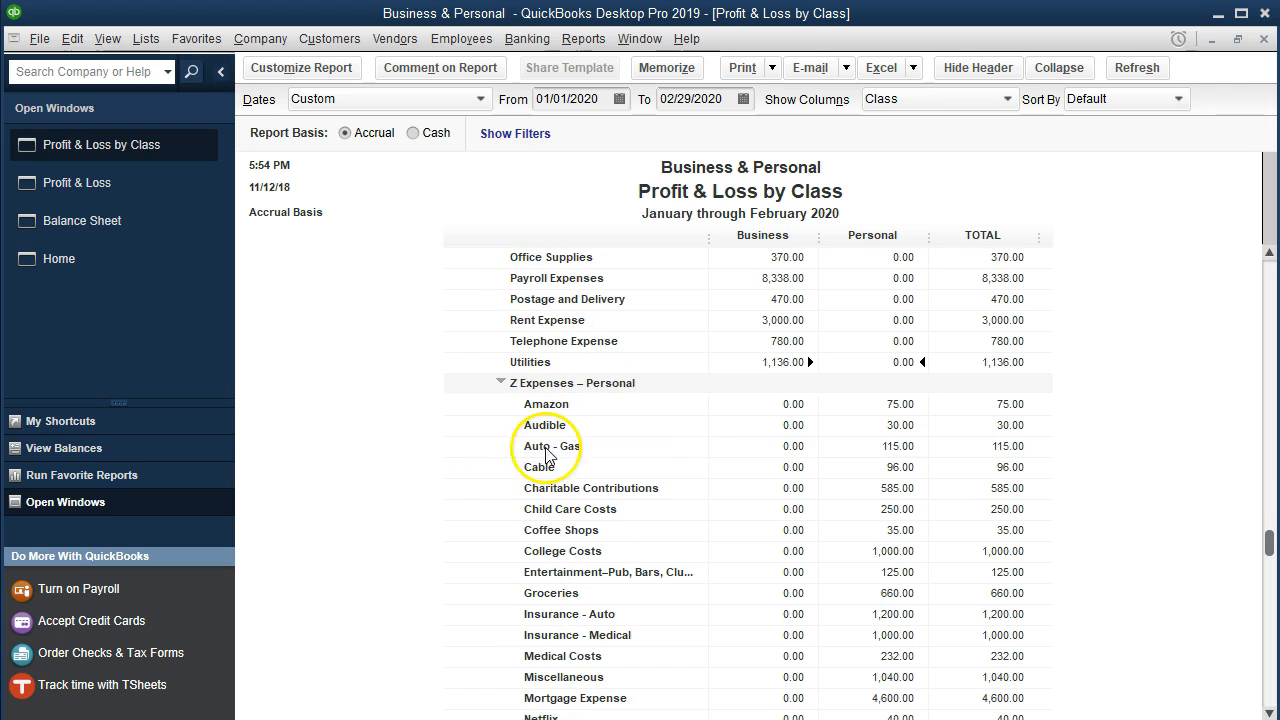
Examine the Personal column for the accounts under Z Expenses – Personal, down to Total Expense and Net Income
key("Down")
key("Down")
key("Down")
key("Down")
key("Down")
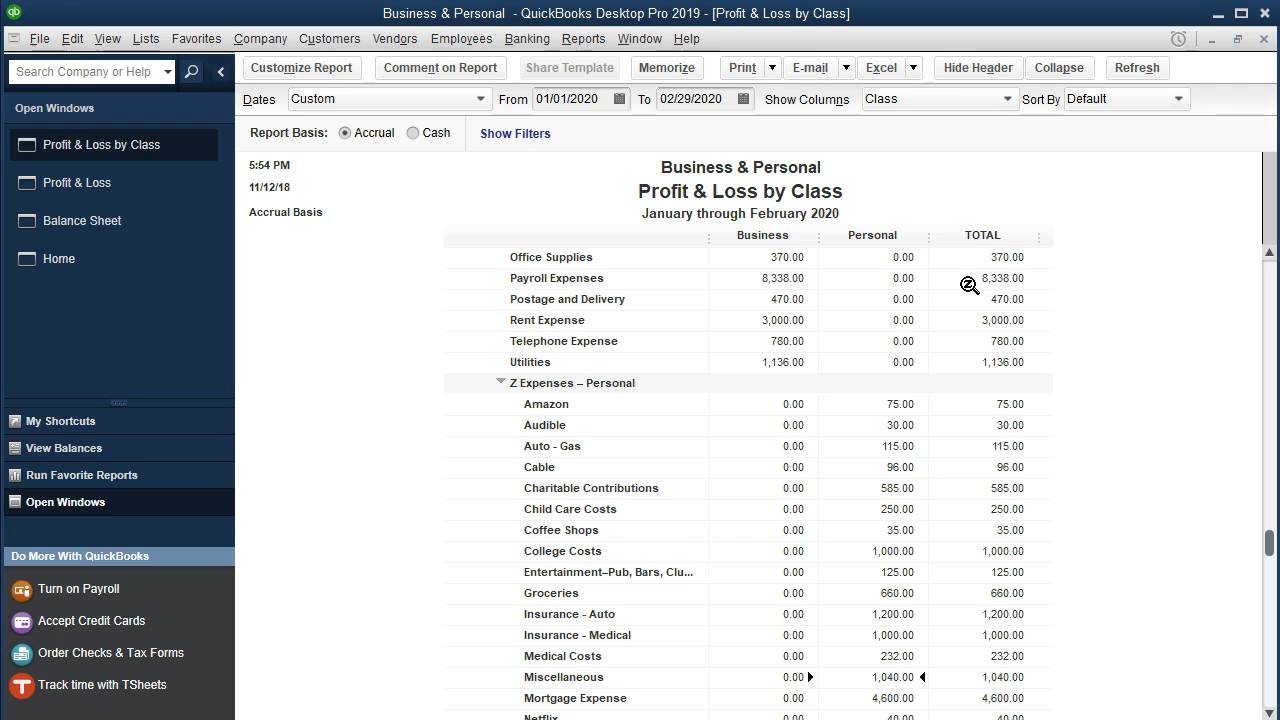
key("Down")
key("Down")
key("Down")
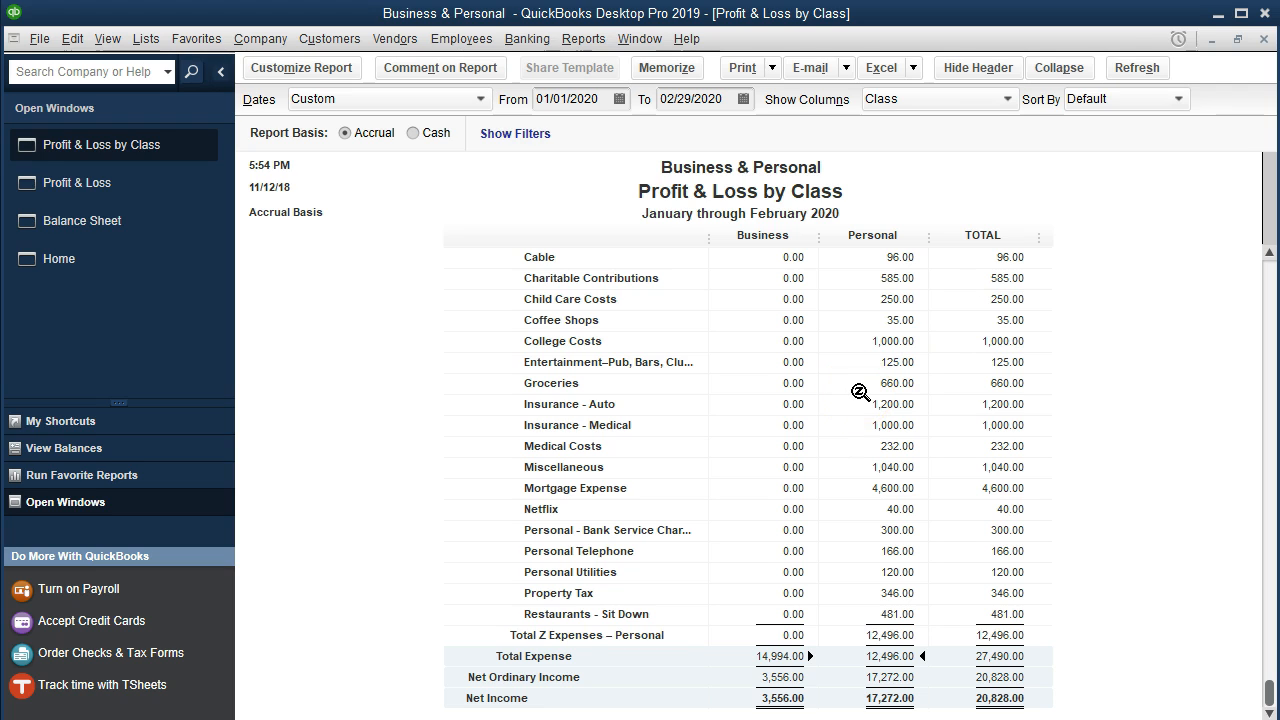
Collapse the Z Expenses – Personal and Z Income - Personal groups in the report
scroll(860, 392, "up", 2)
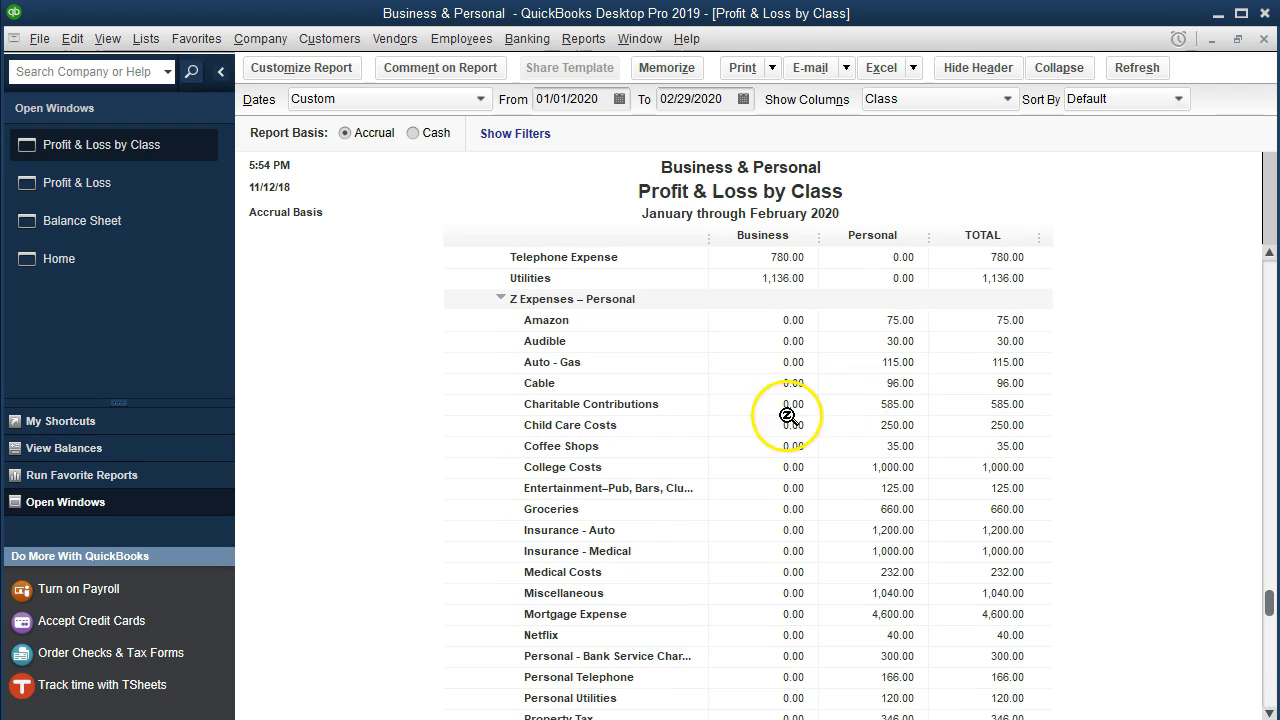
left_click(500, 298)
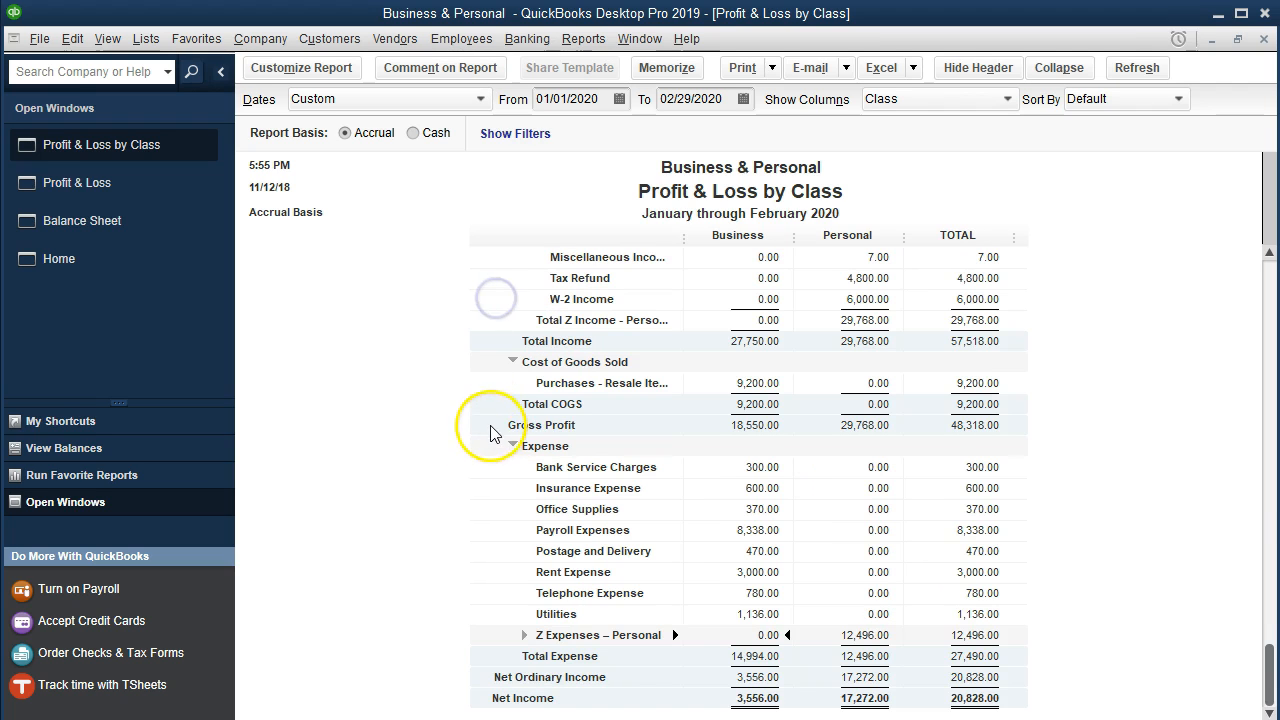
scroll(495, 433, "up", 1)
scroll(499, 433, "up", 1)
left_click(527, 319)
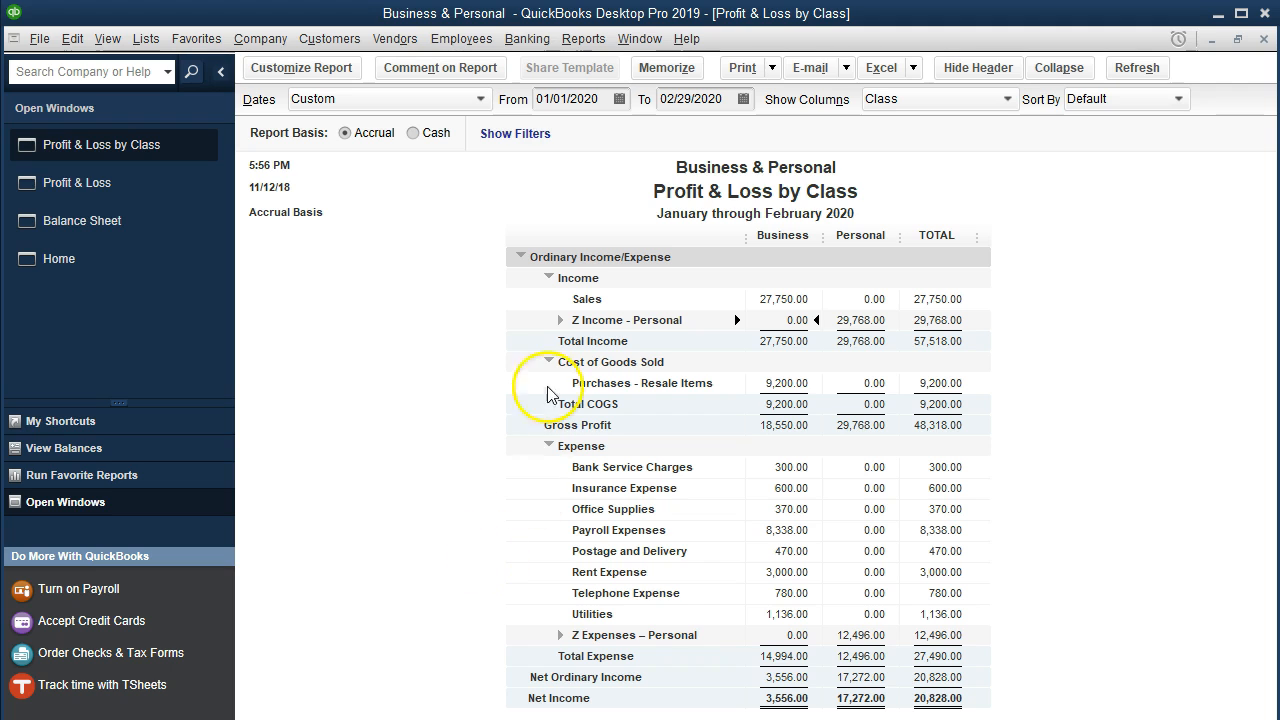
Expand the Z Income - Personal and Z Expenses – Personal groups again to show their individual accounts
left_click(559, 321)
scroll(540, 380, "down", 3)
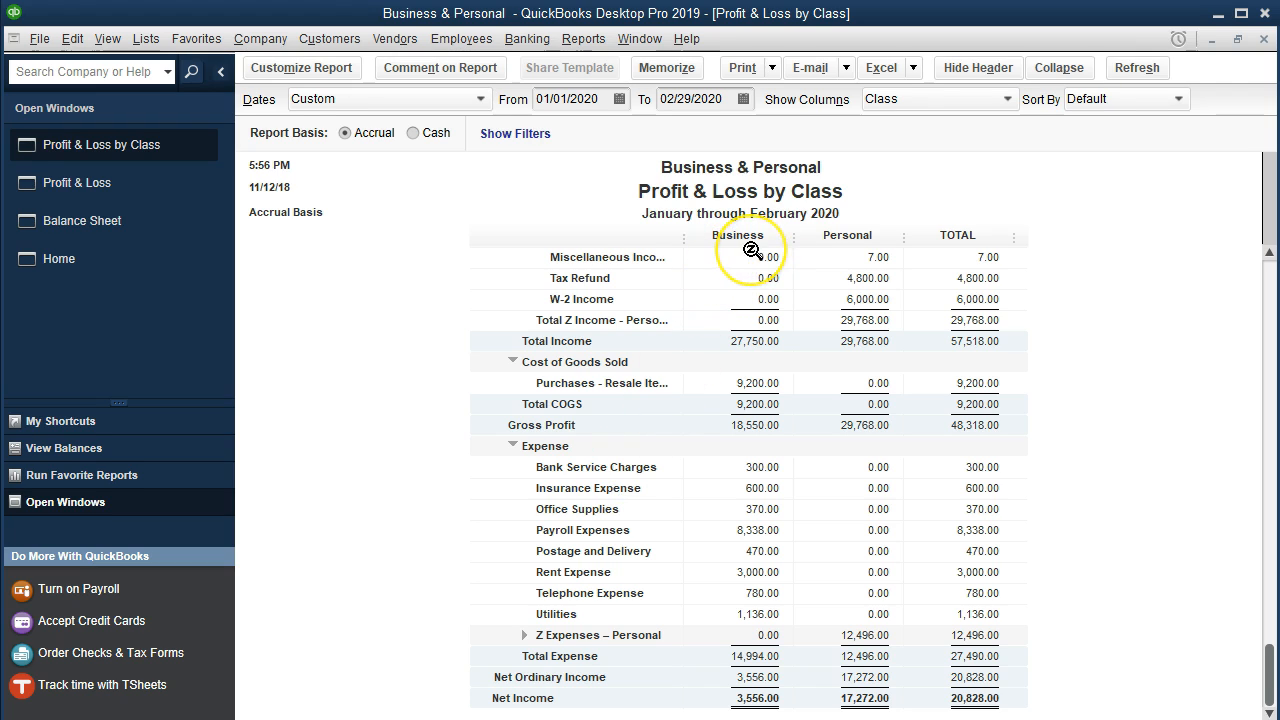
scroll(711, 443, "up", 2)
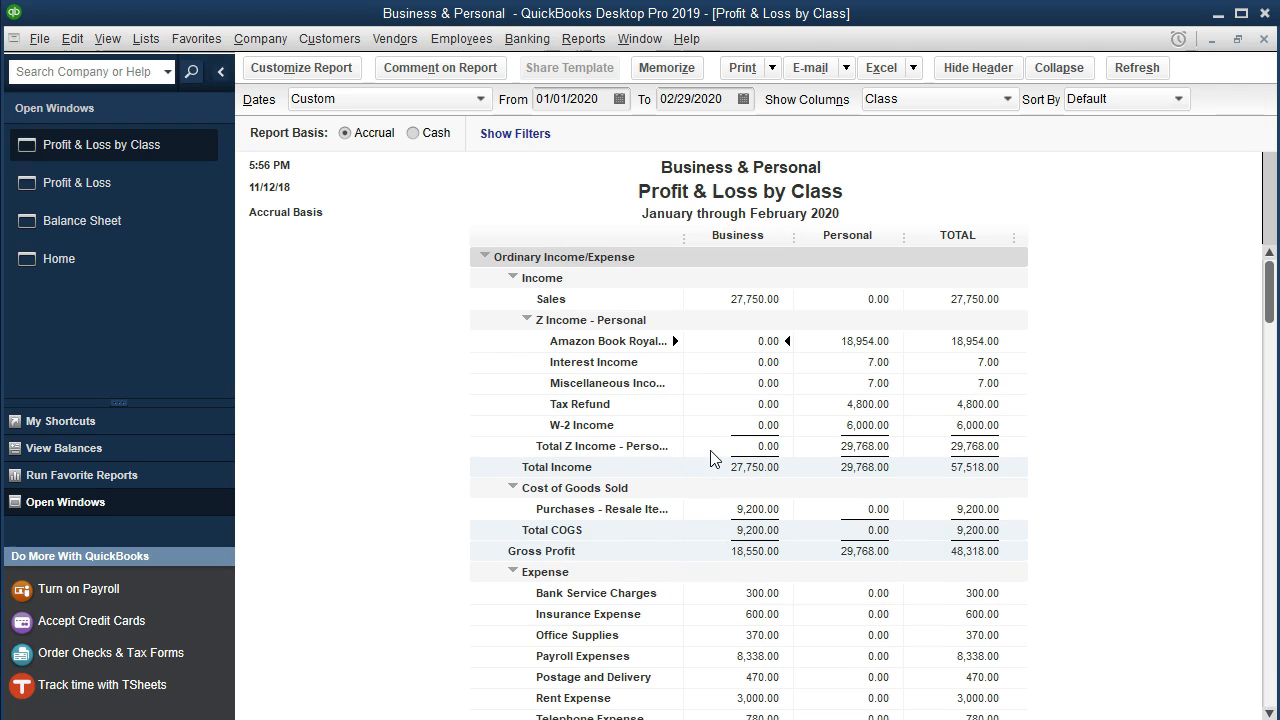
scroll(711, 458, "down", 1)
scroll(706, 463, "down", 1)
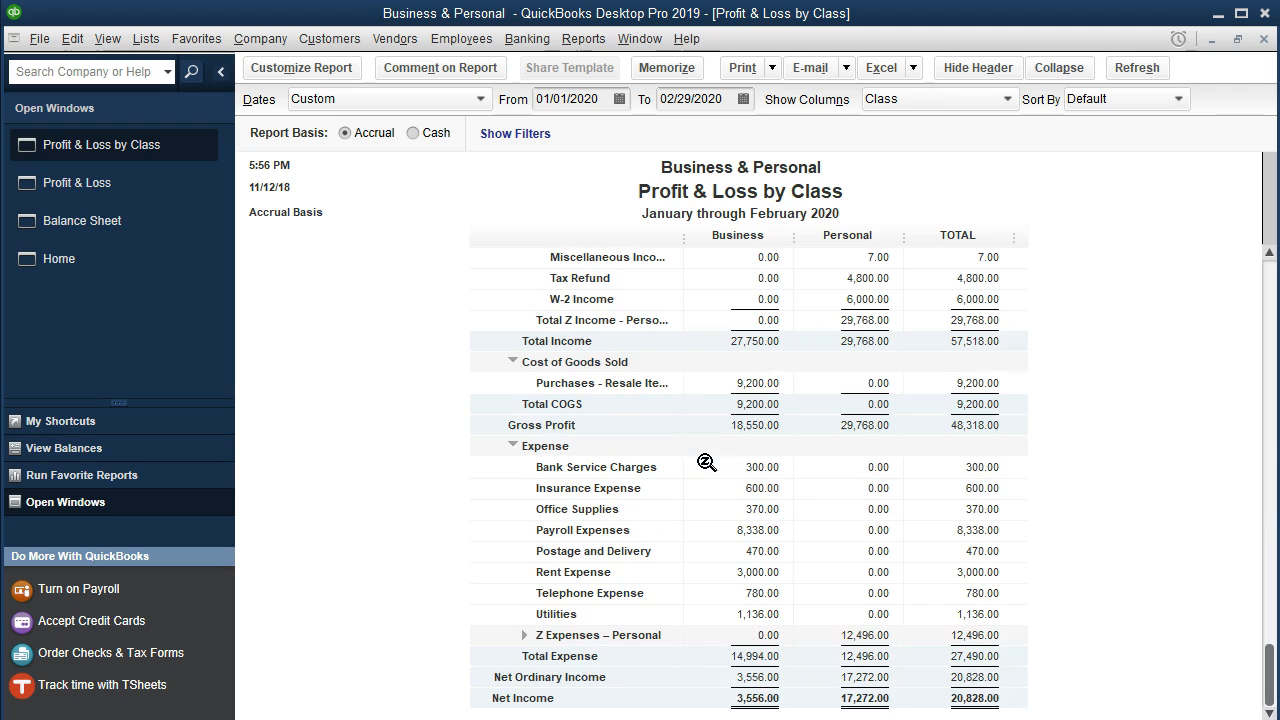
left_click(524, 635)
View the transaction detail behind the Personal amount for Charitable Contributions, and close that detail report
scroll(510, 625, "down", 3)
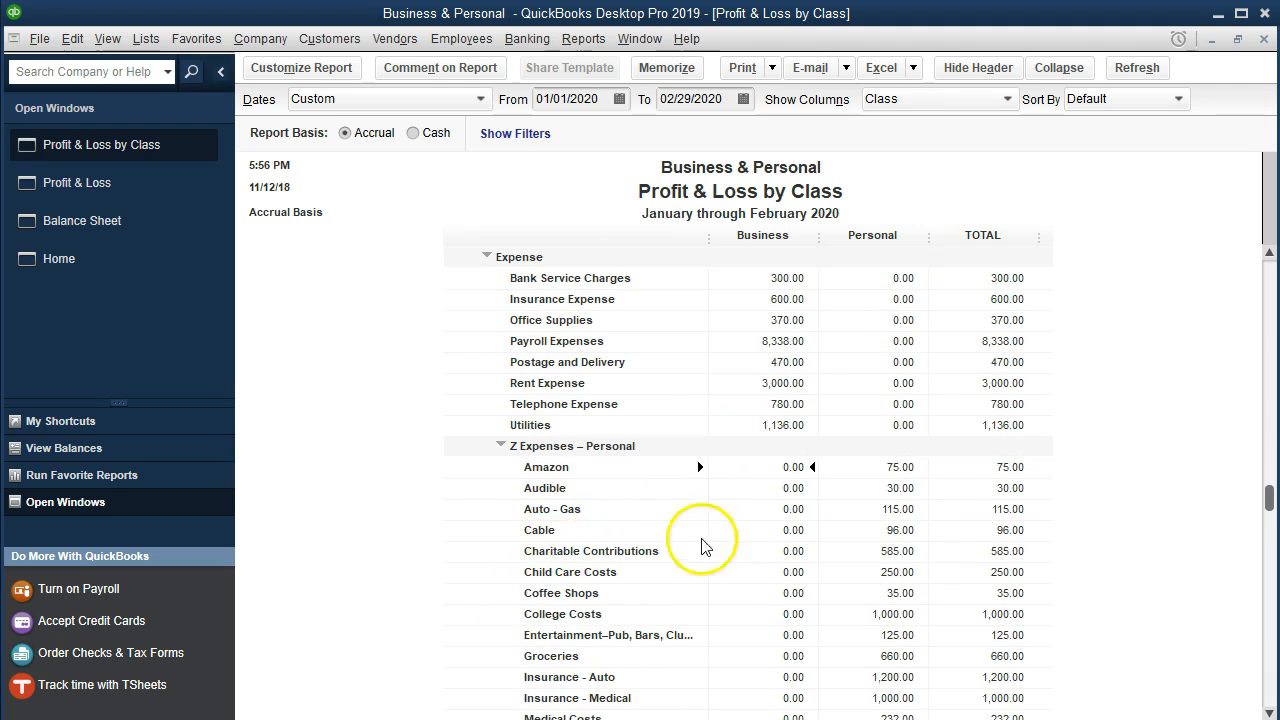
double_click(893, 556)
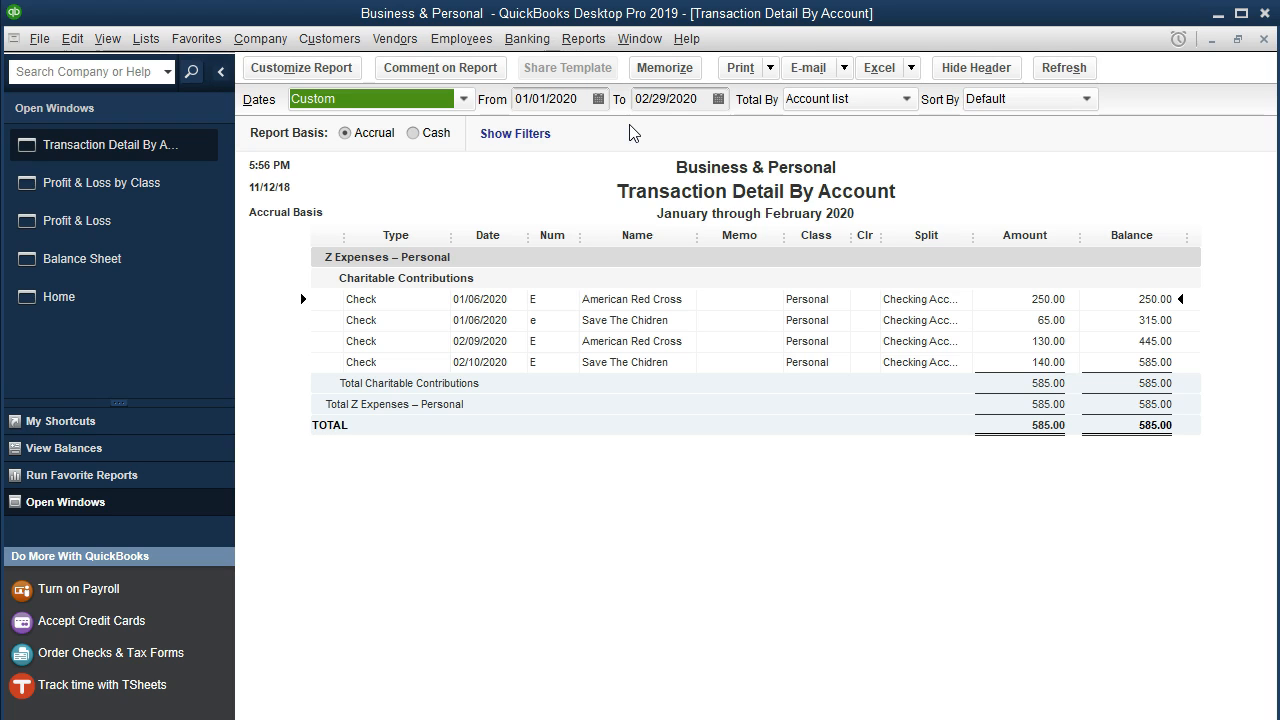
left_click(1264, 39)
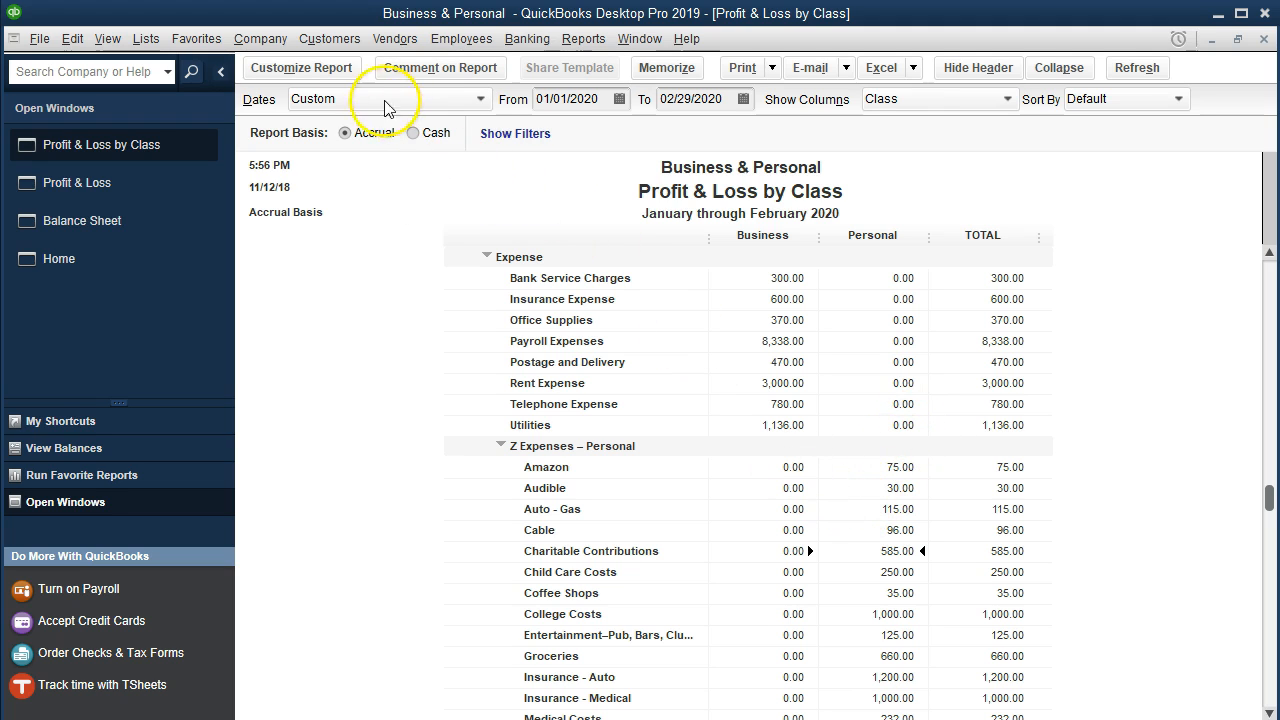
Customize the Profit & Loss by Class report with a Class filter set to Business
left_click(340, 67)
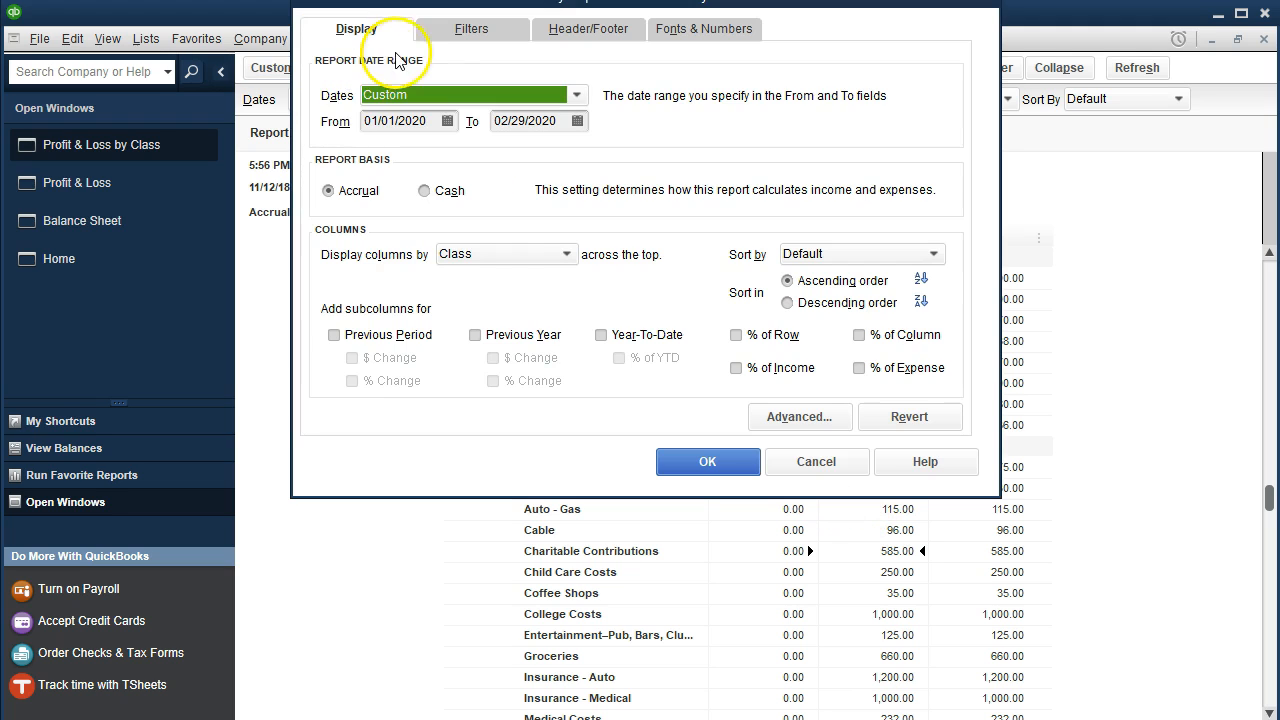
left_click(471, 29)
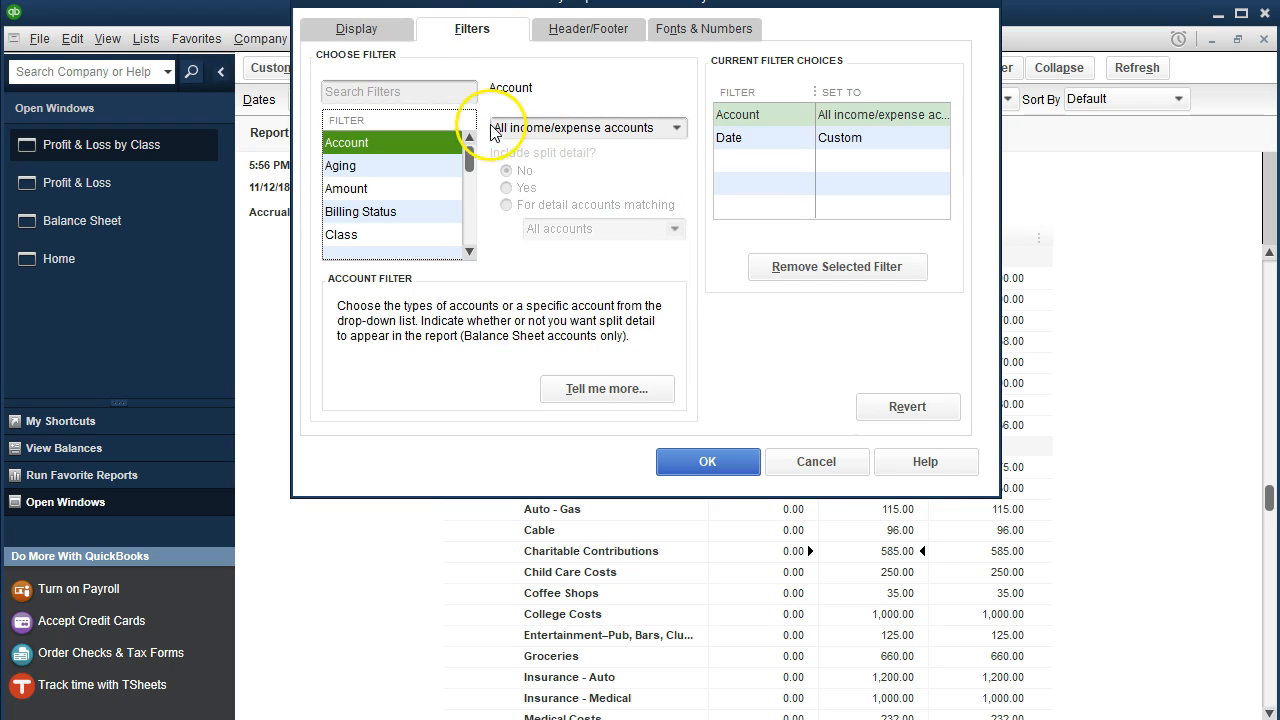
left_click(395, 236)
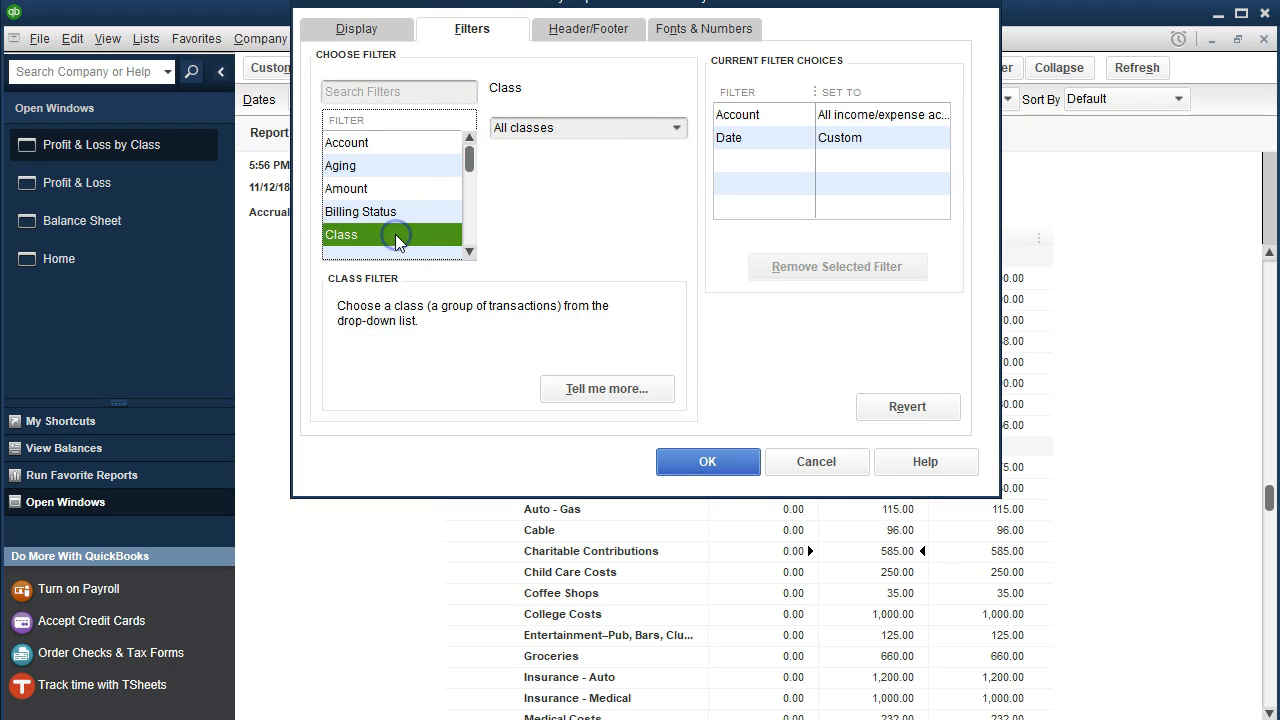
left_click(676, 128)
left_click(540, 226)
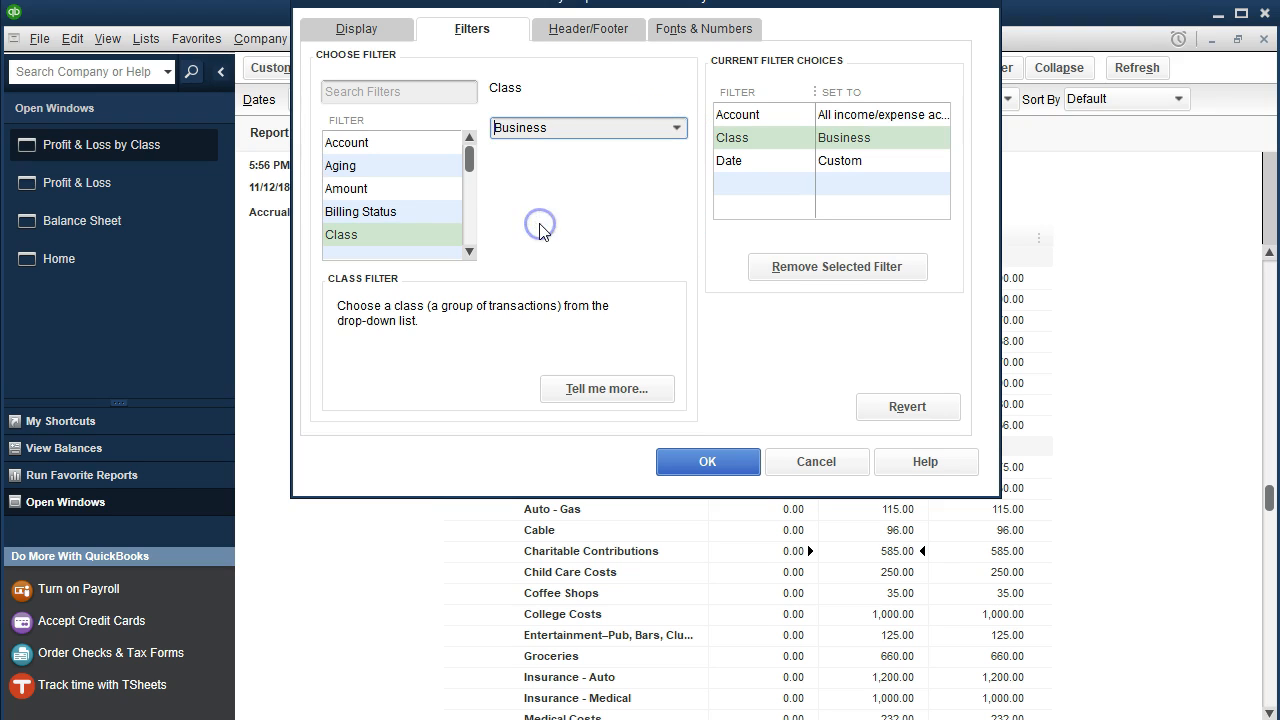
left_click(710, 465)
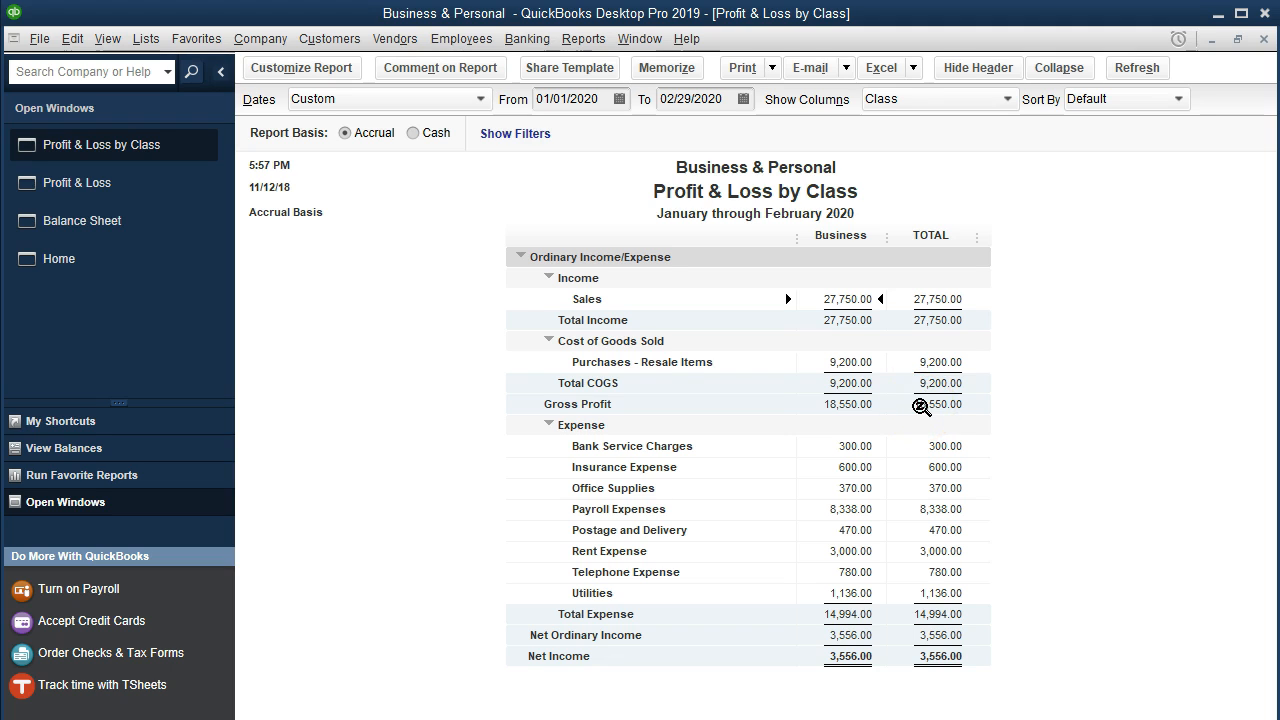
Switch to the open Profit & Loss report and set its end date to 02/29/2020
left_click(152, 197)
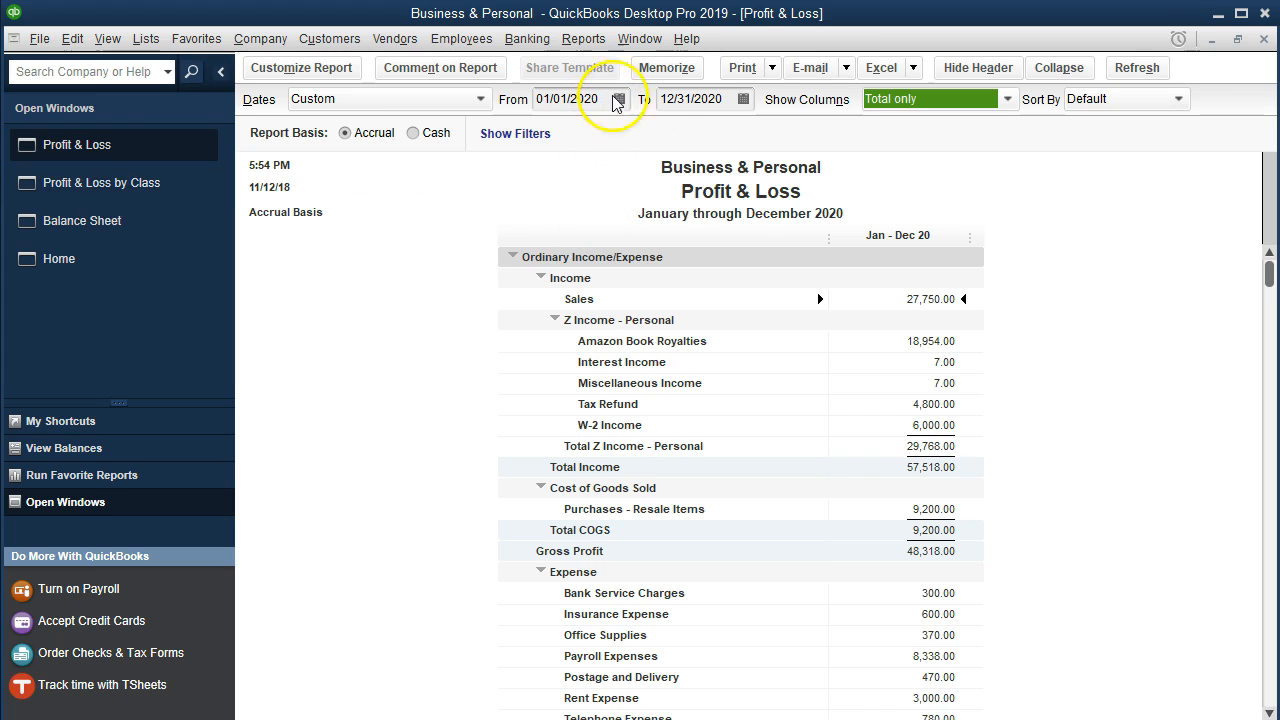
left_click(735, 98)
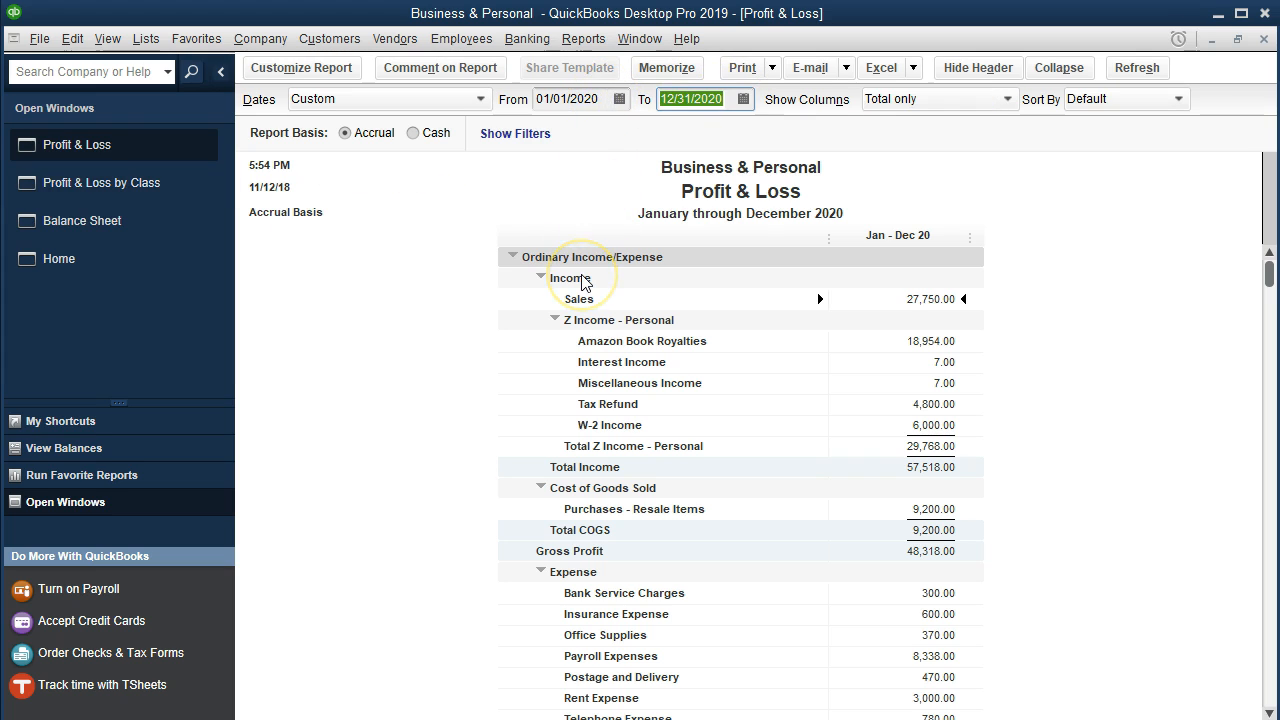
type("022920")
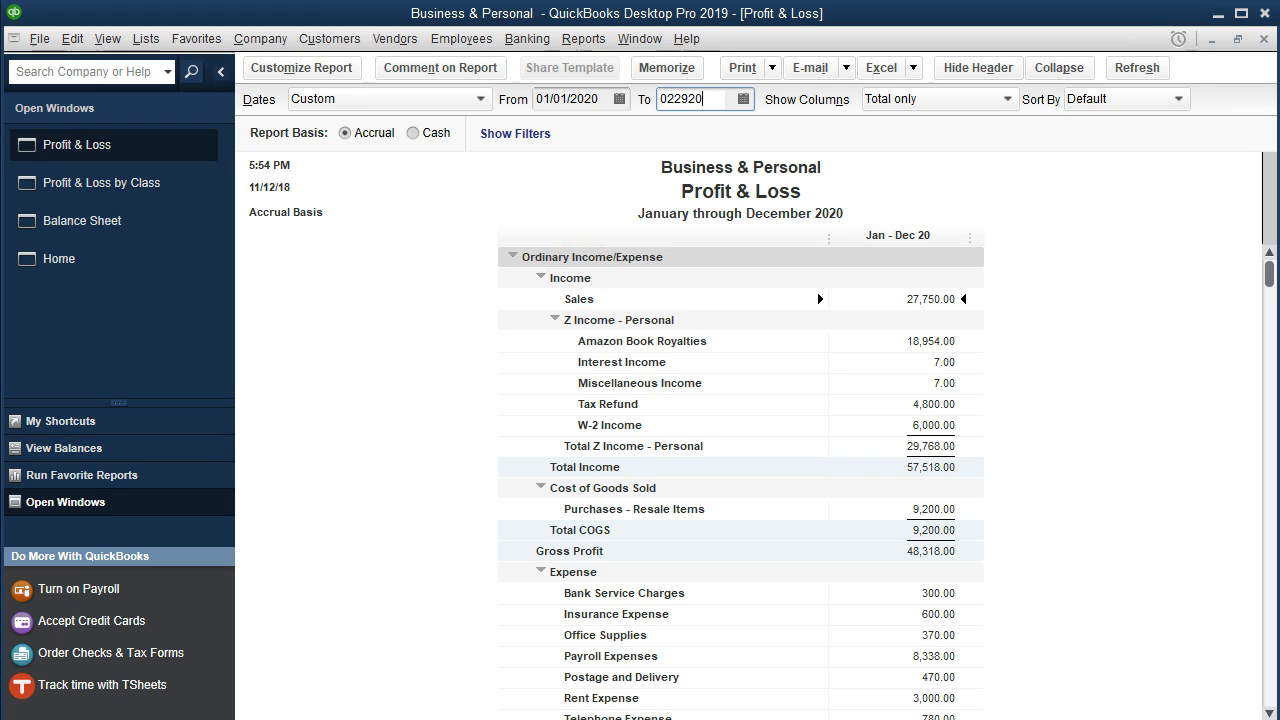
key("Tab")
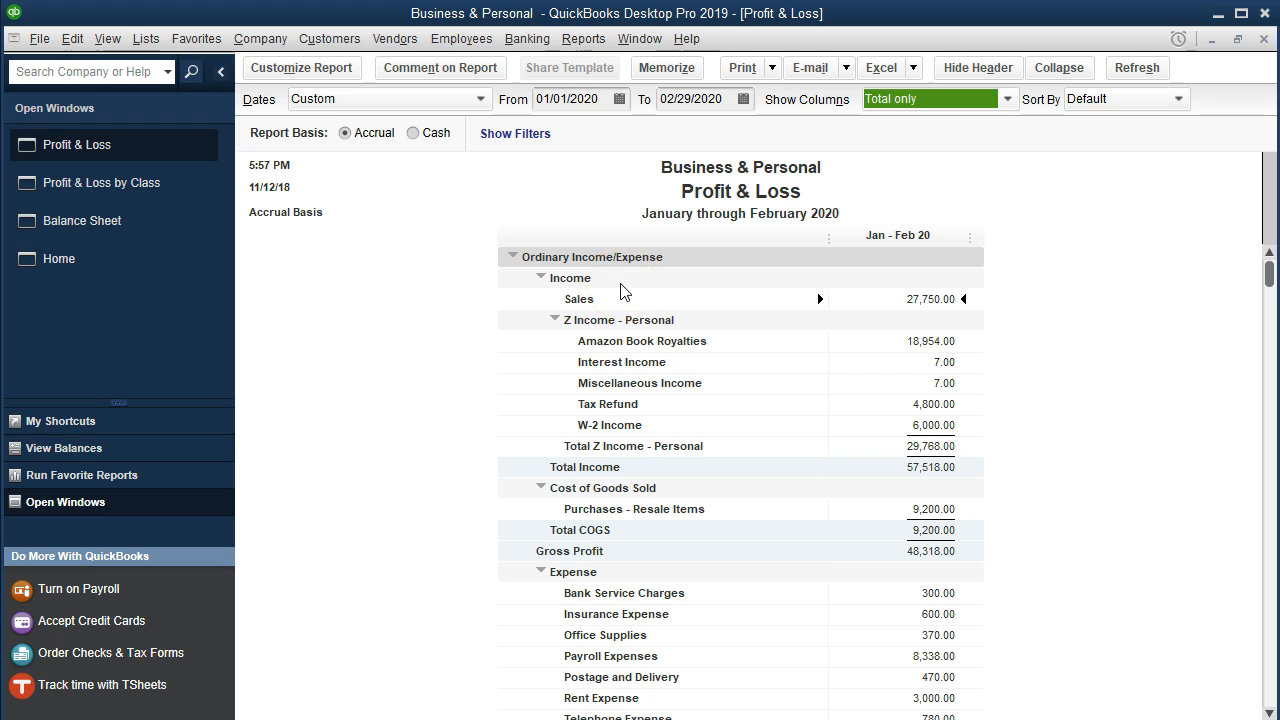
Customize the Profit & Loss report with a Class filter set to Business
left_click(305, 68)
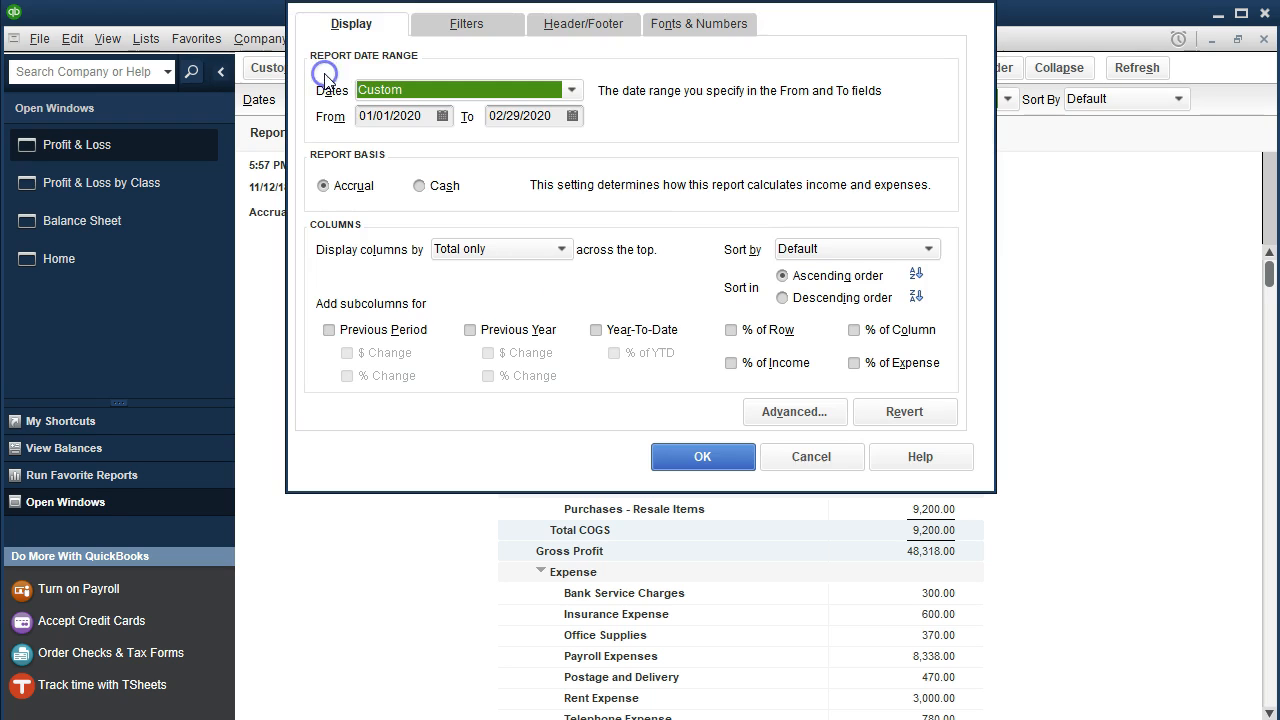
left_click(490, 24)
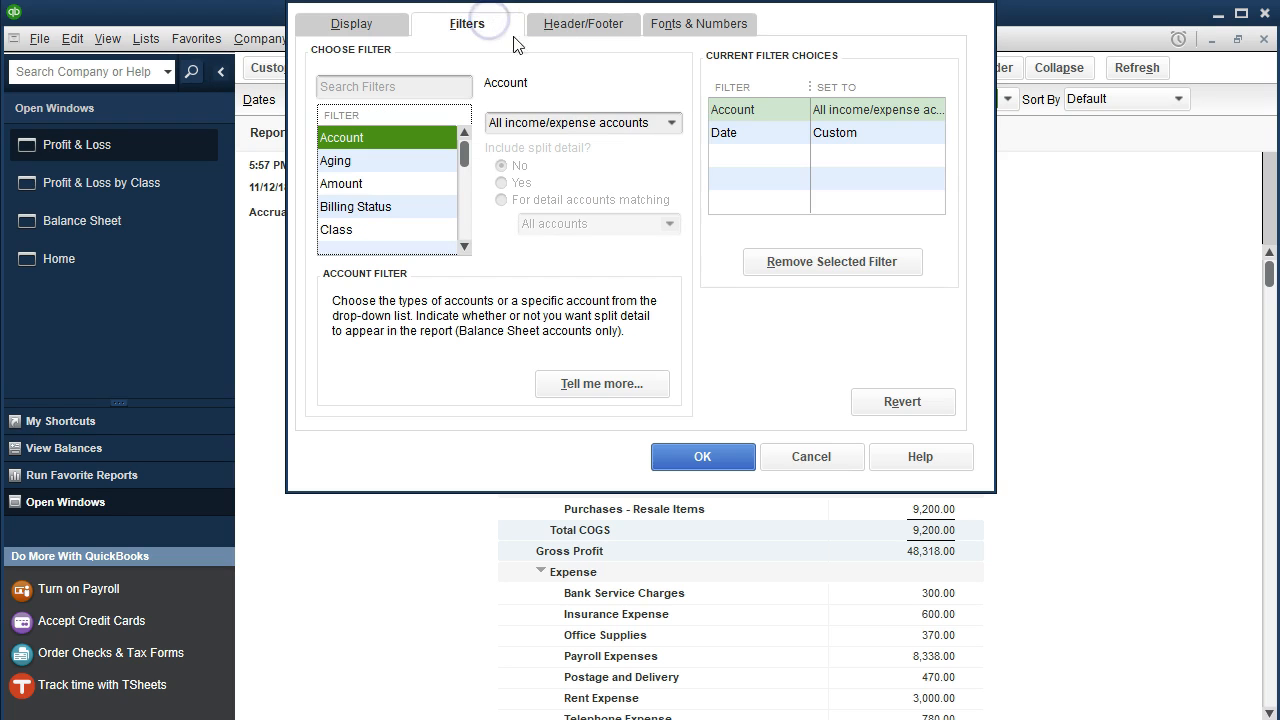
left_click(676, 123)
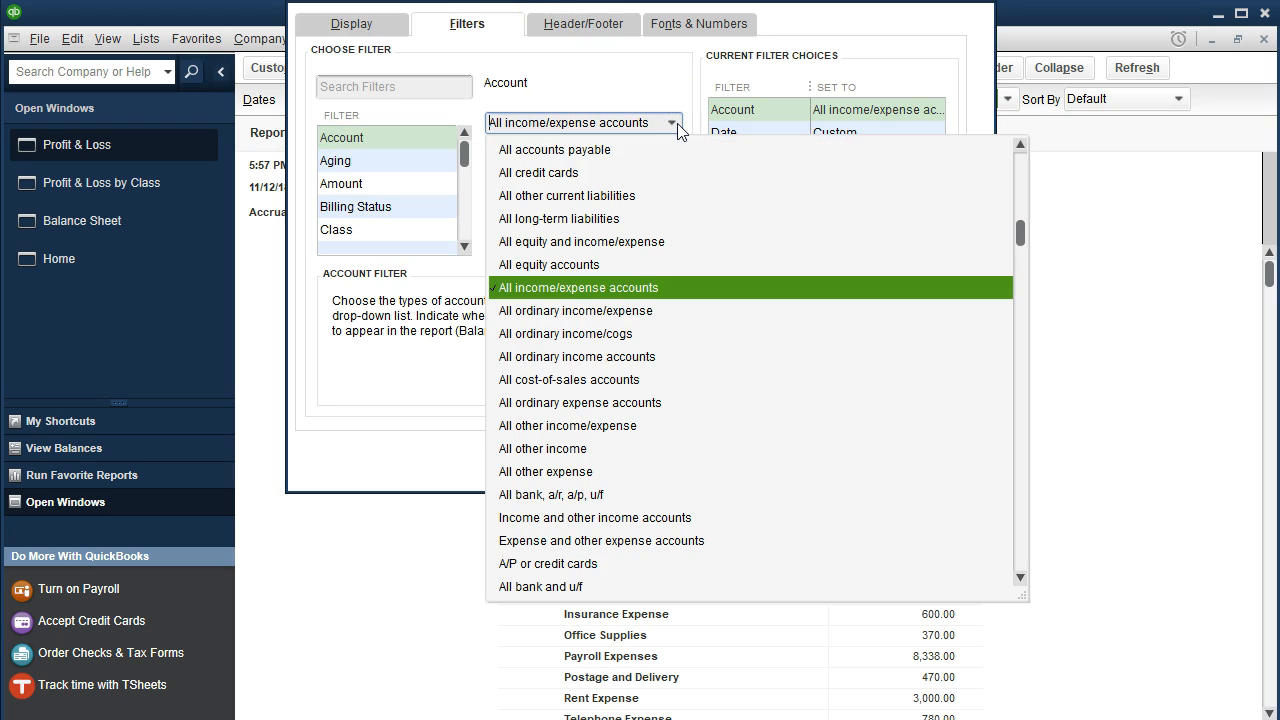
left_click(676, 123)
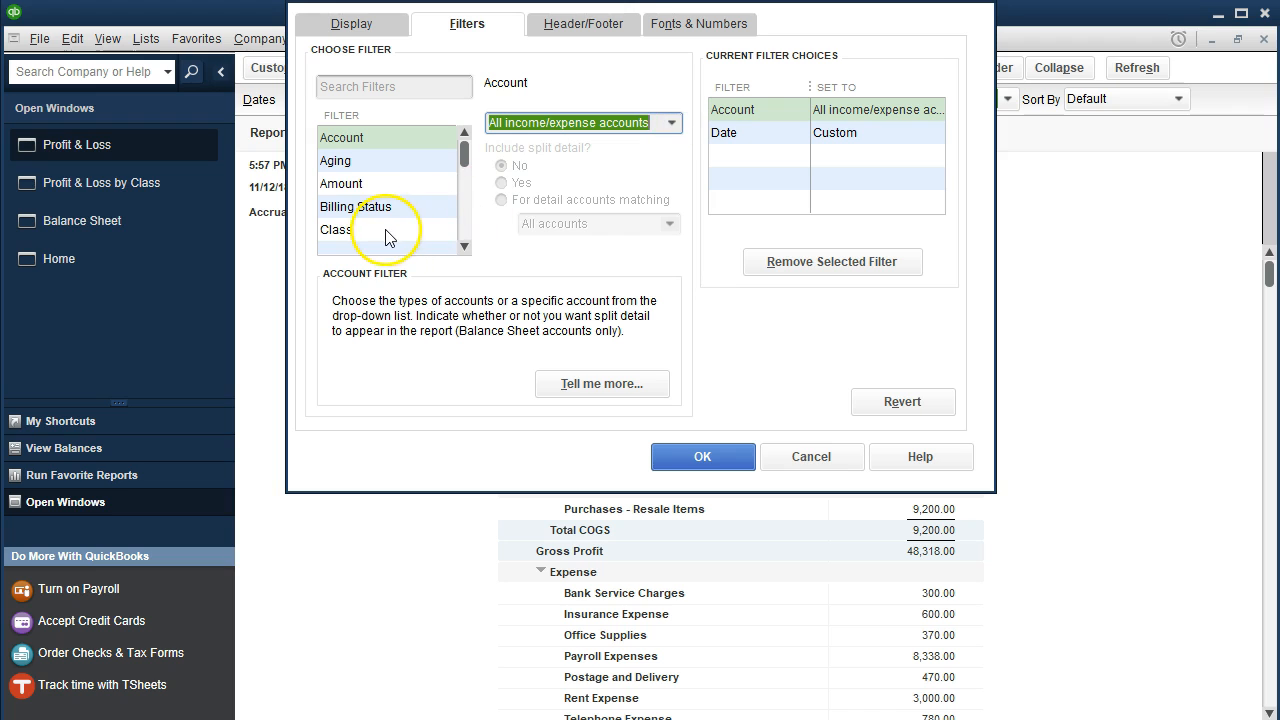
left_click(385, 229)
left_click(670, 123)
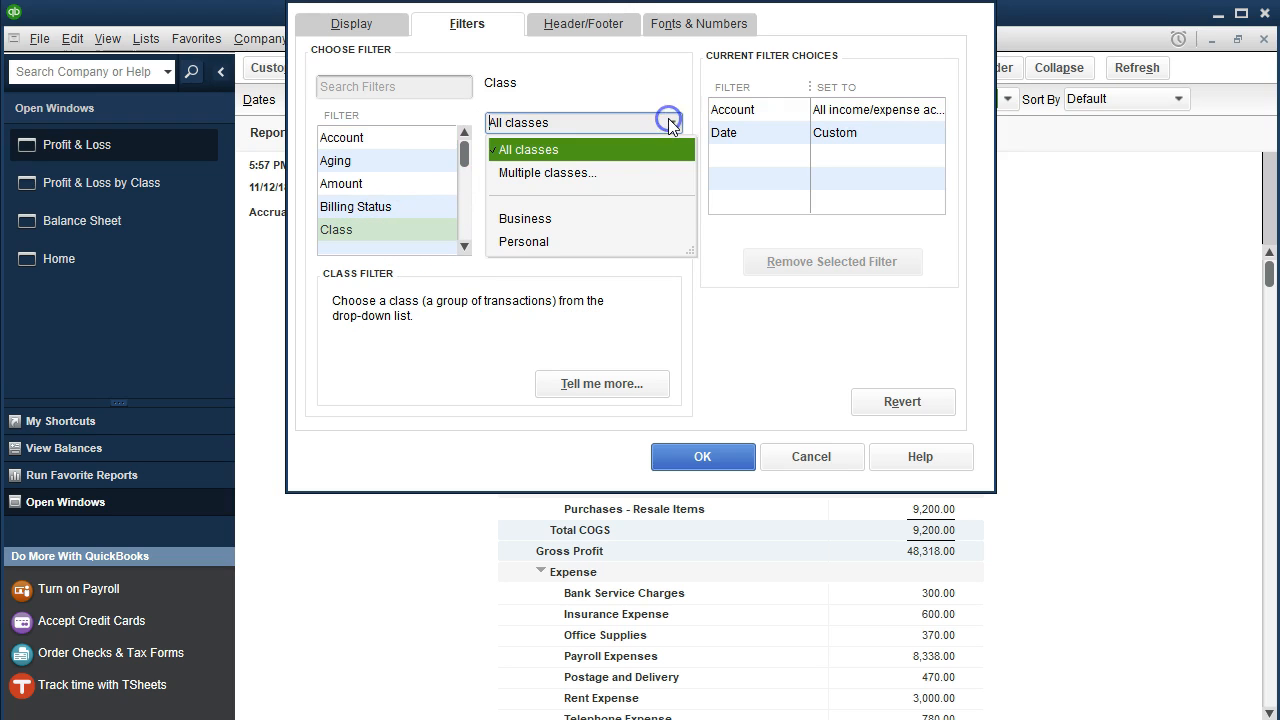
left_click(543, 217)
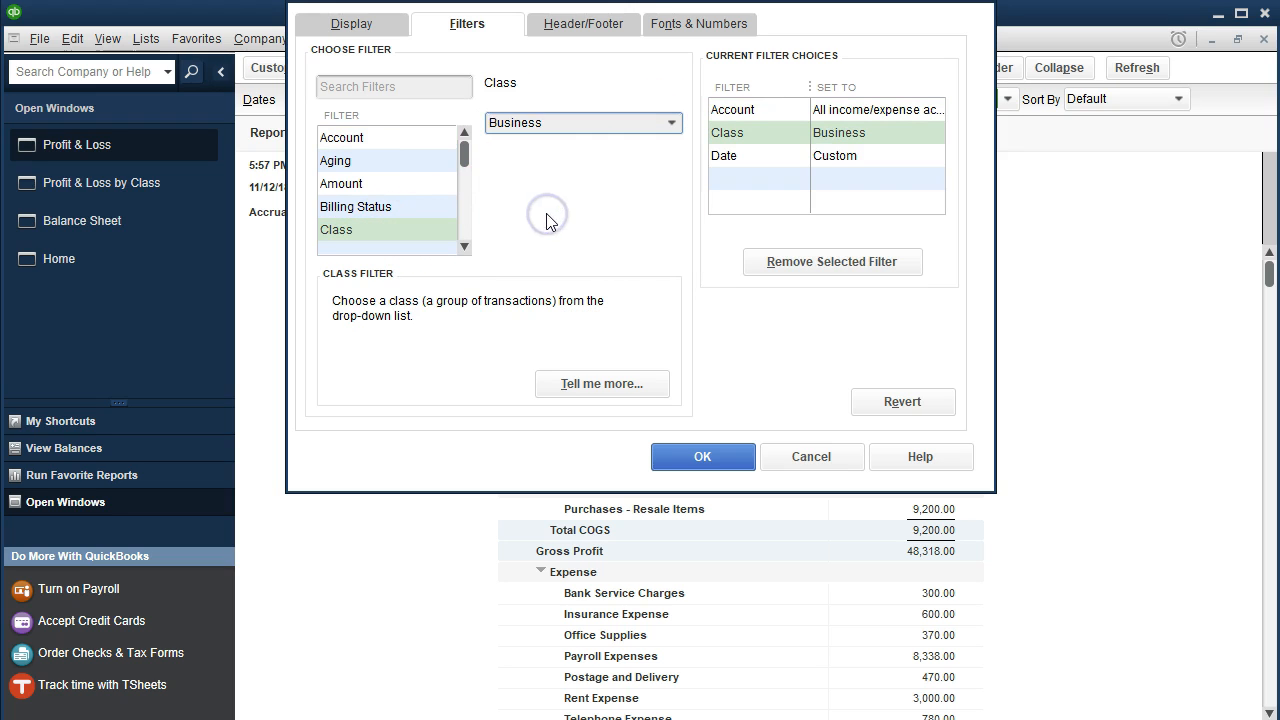
left_click(705, 457)
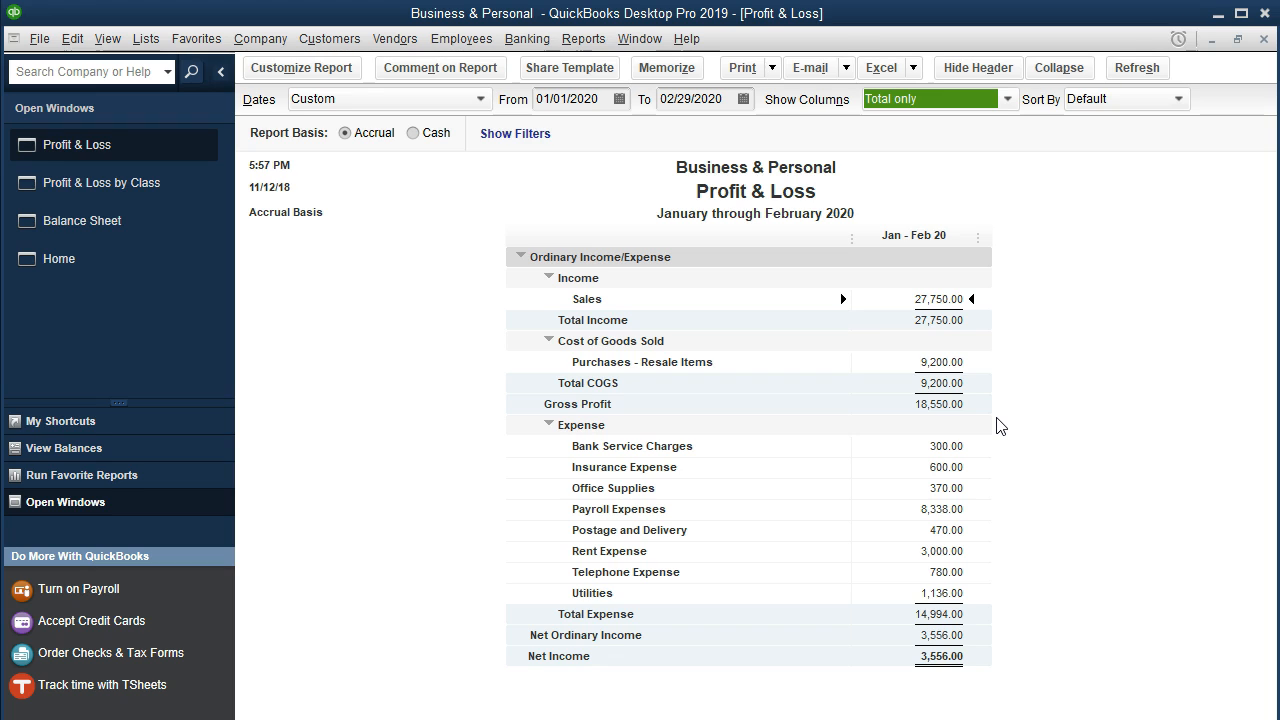
Change the company name in the Profit & Loss report header to "Business"
left_click(330, 68)
left_click_drag(609, 0, 589, 95)
left_click(579, 121)
left_click_drag(564, 197, 317, 171)
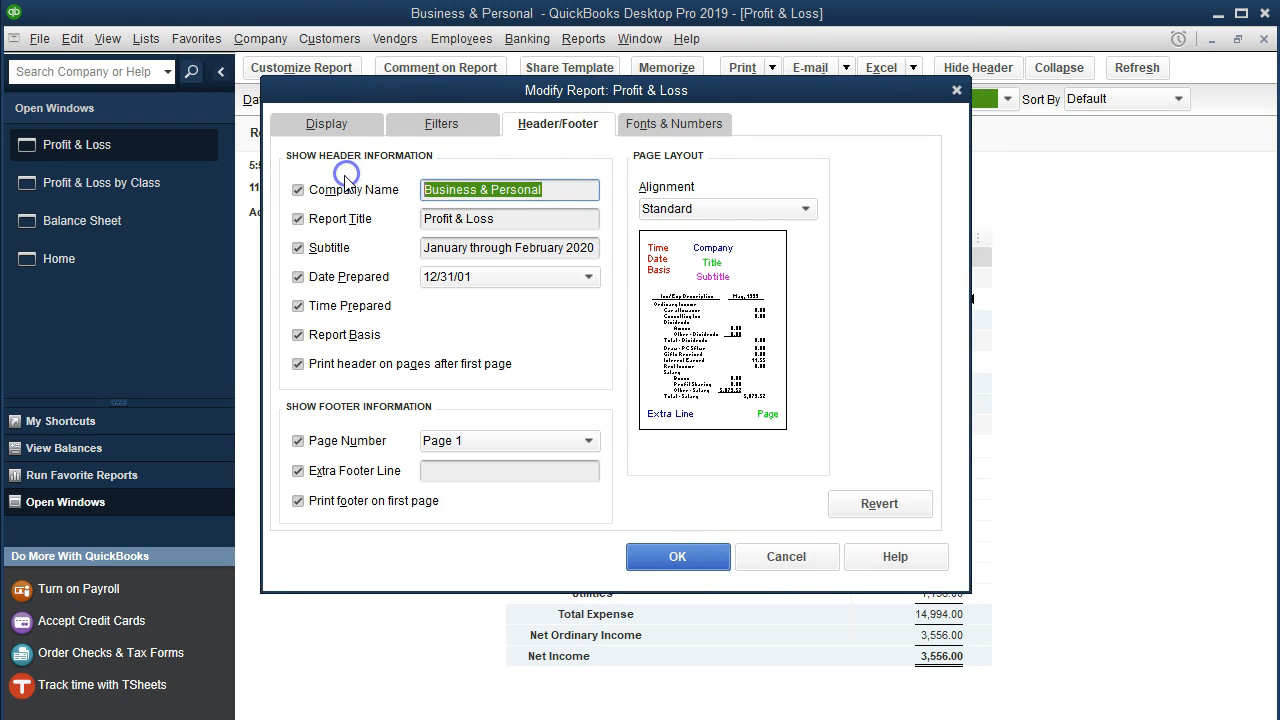
type("Business")
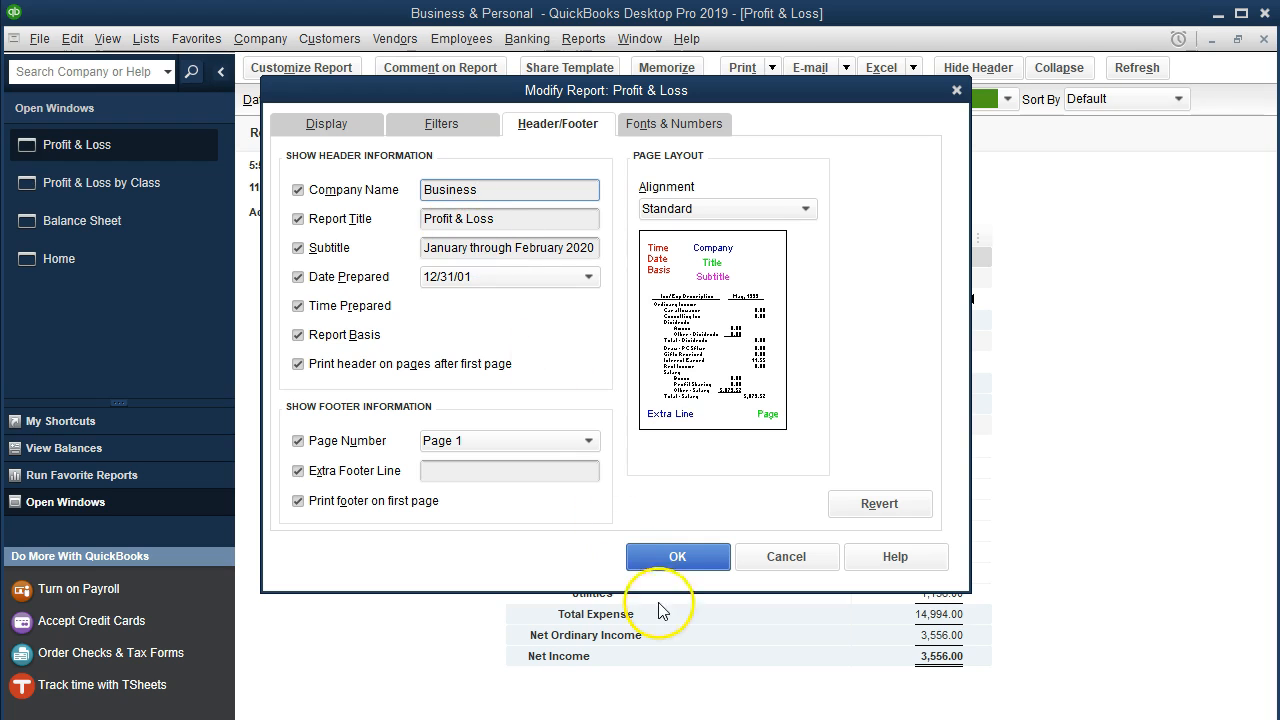
left_click(665, 557)
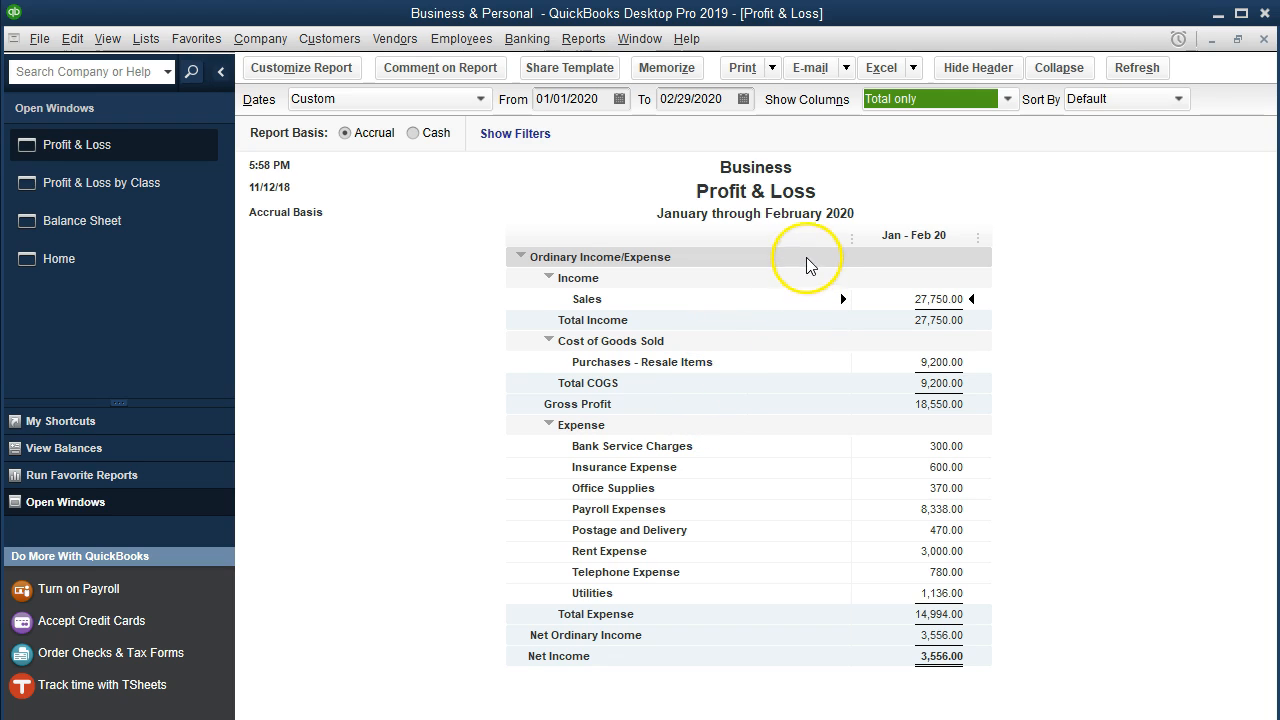
Print the Business report with CutePDF Writer and save it in the Feb folder as "Business Jan & Feb 2020.pdf"
left_click(748, 69)
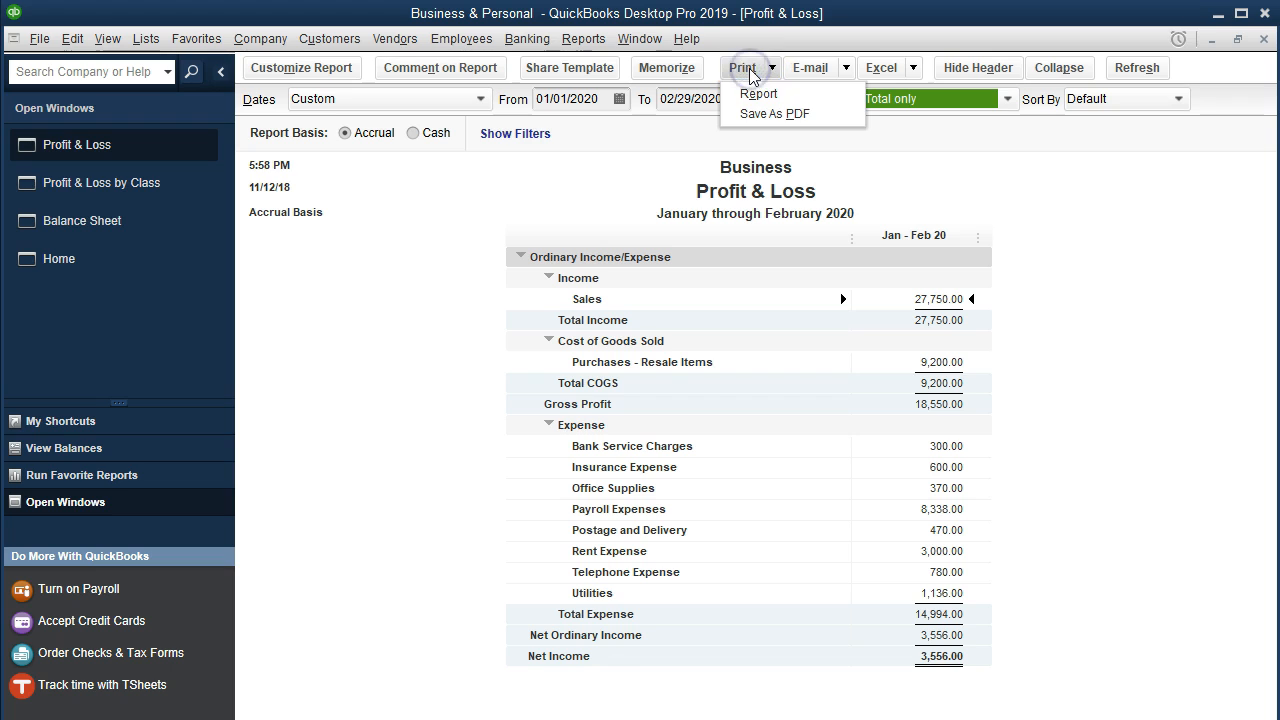
left_click(755, 93)
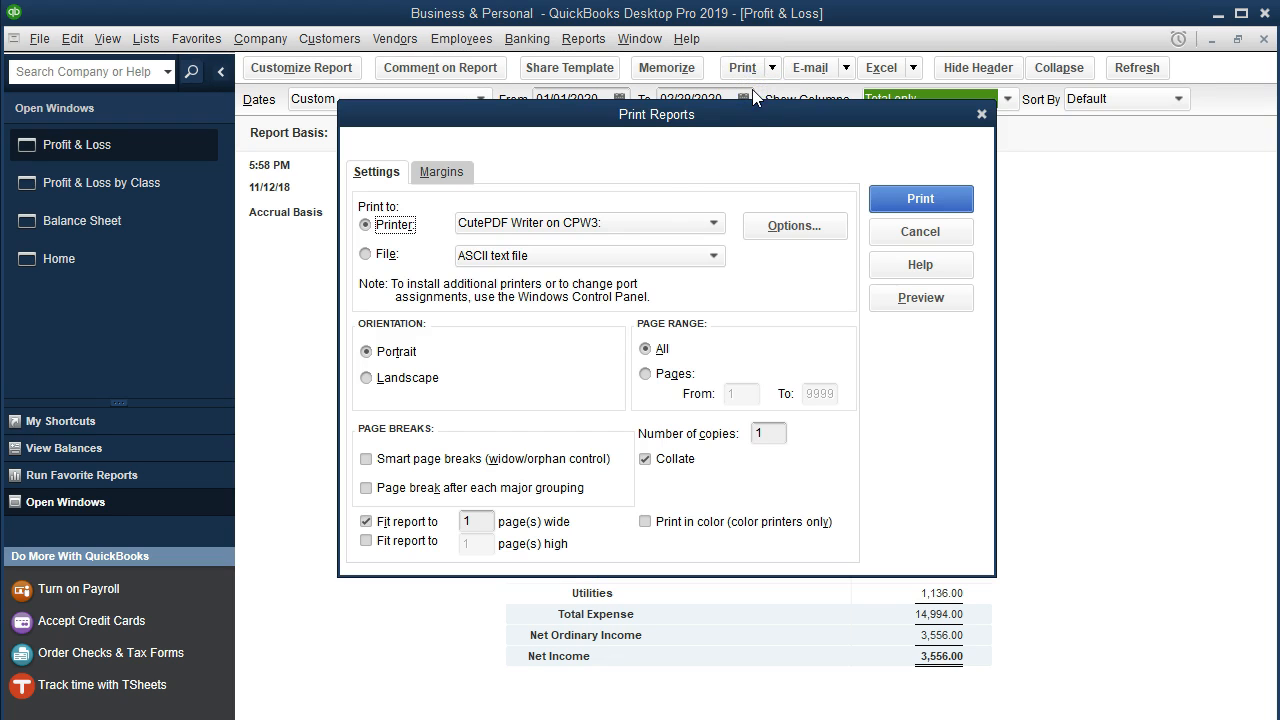
left_click(900, 199)
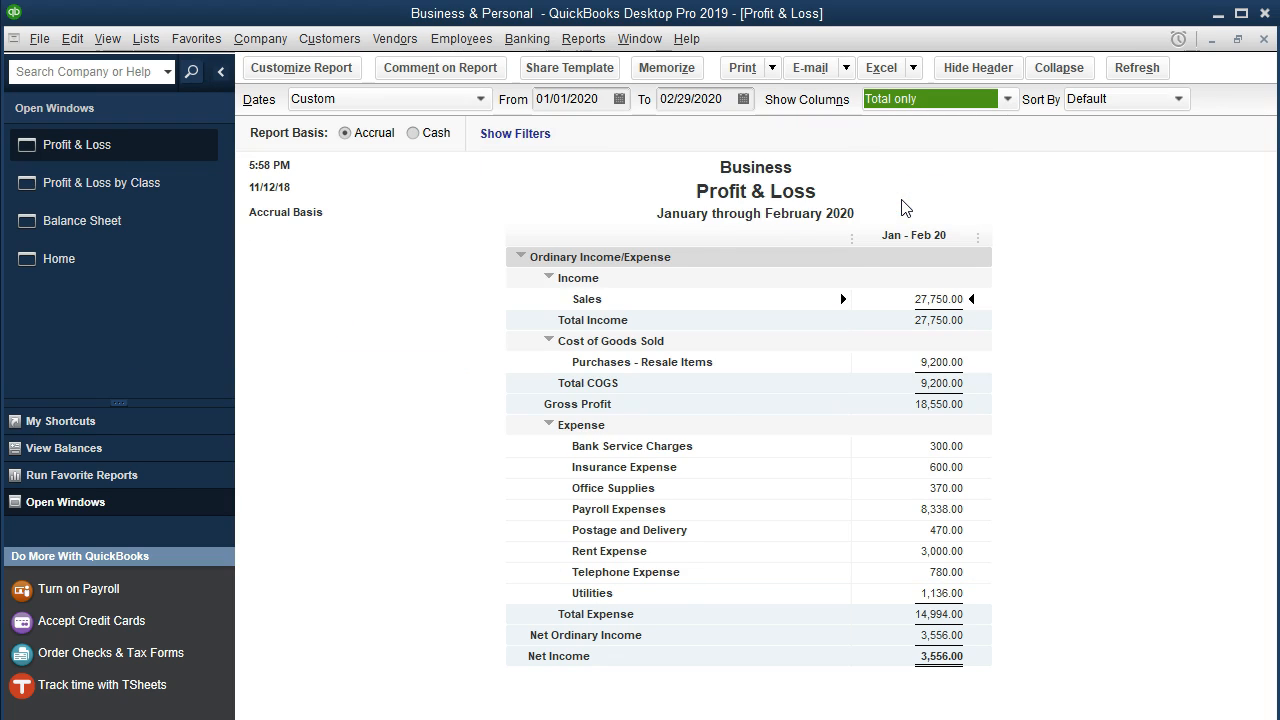
left_click_drag(676, 178, 783, 250)
left_click(639, 449)
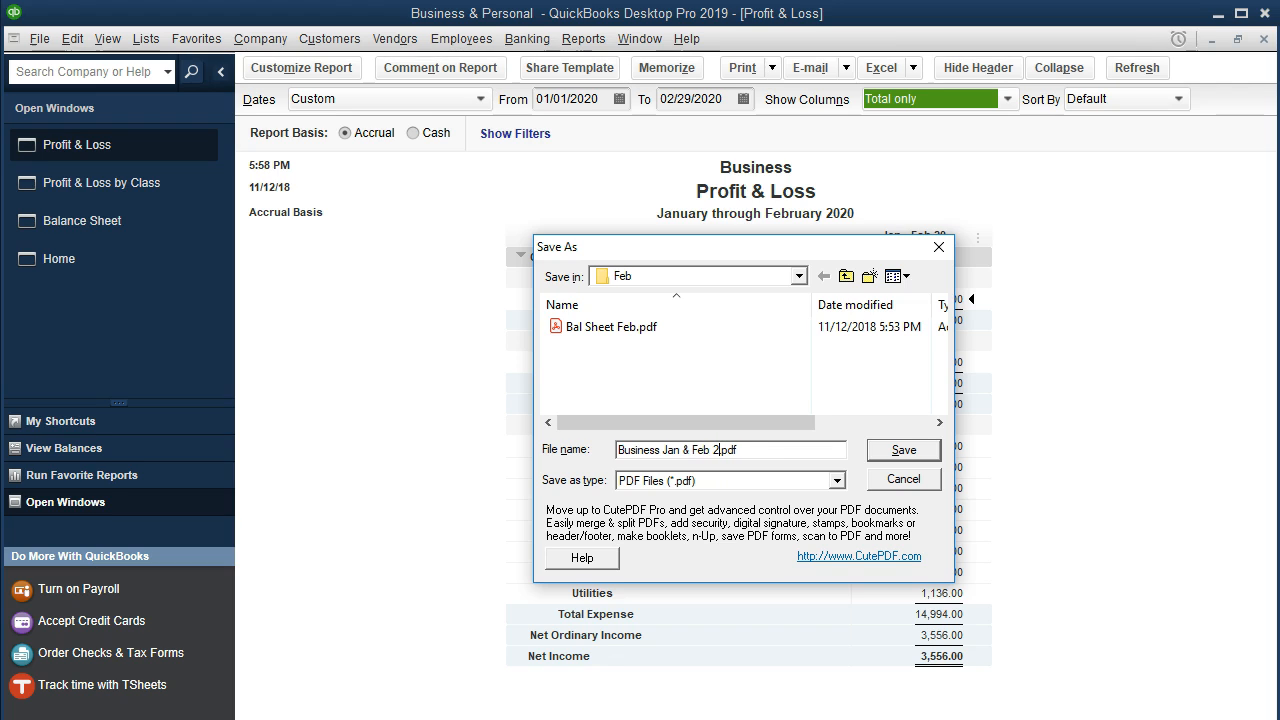
left_click(890, 451)
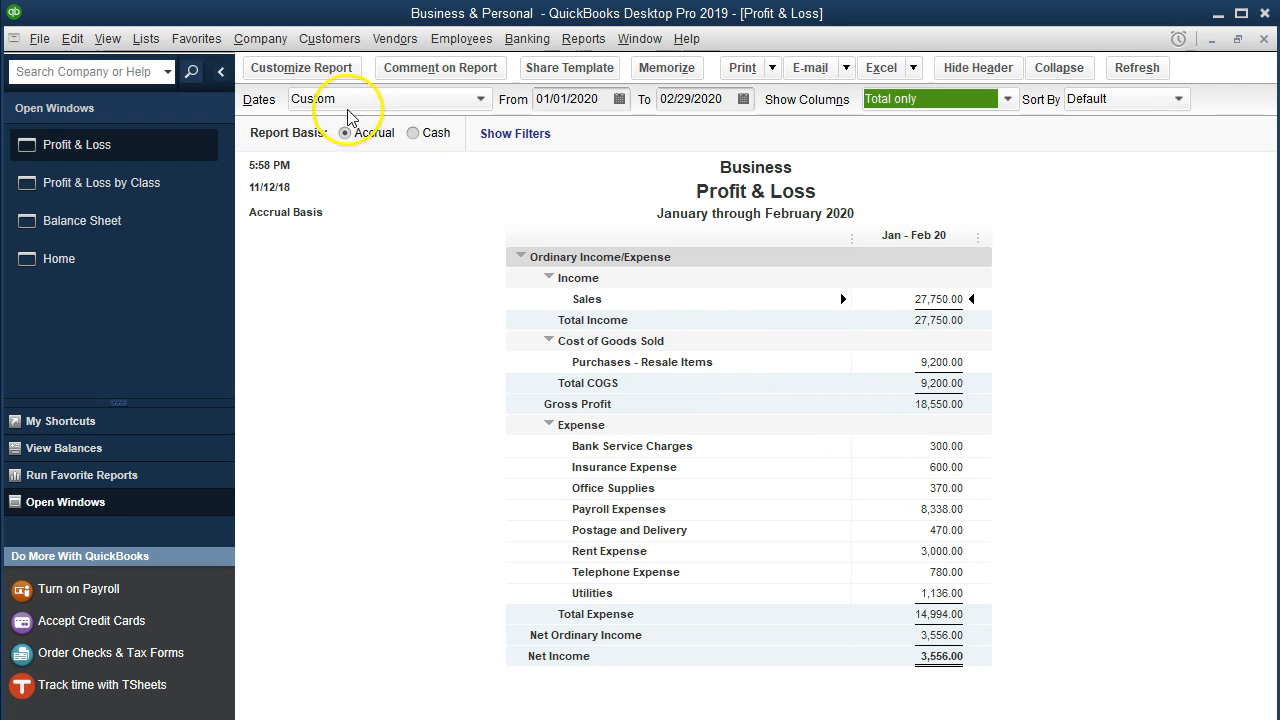
Change the Profit & Loss report's Class filter to Personal
left_click(322, 70)
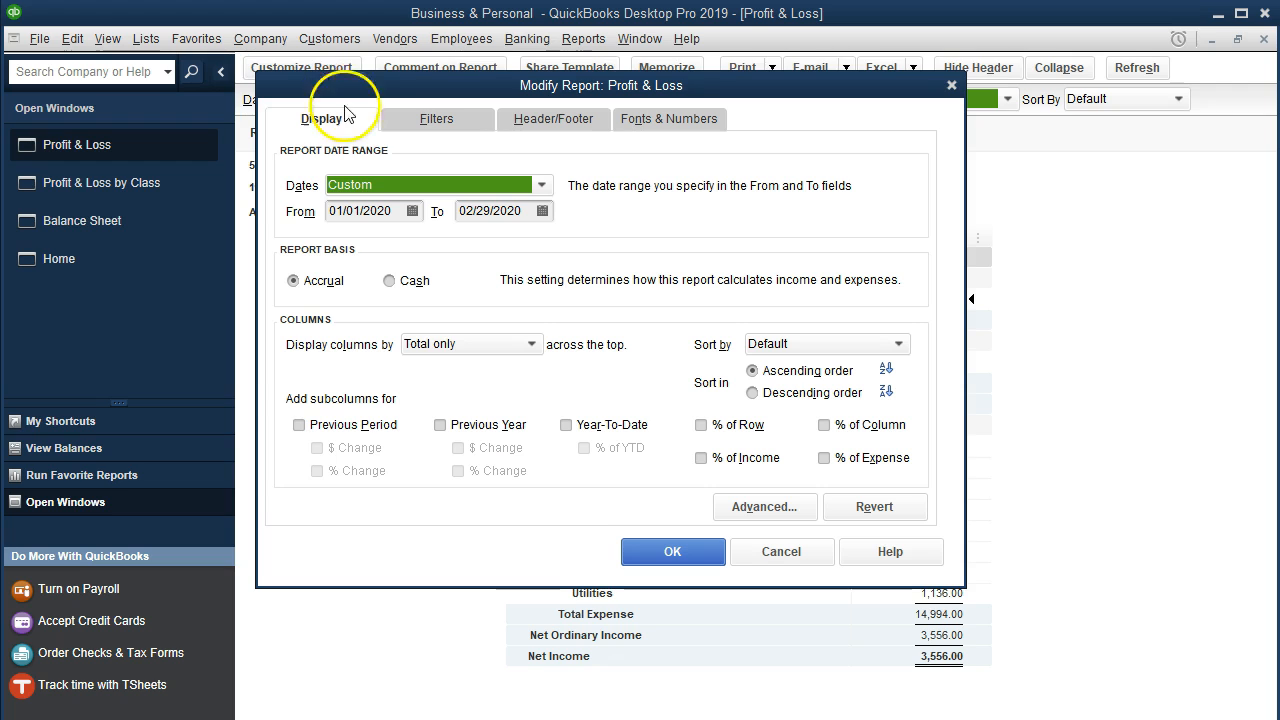
left_click(440, 120)
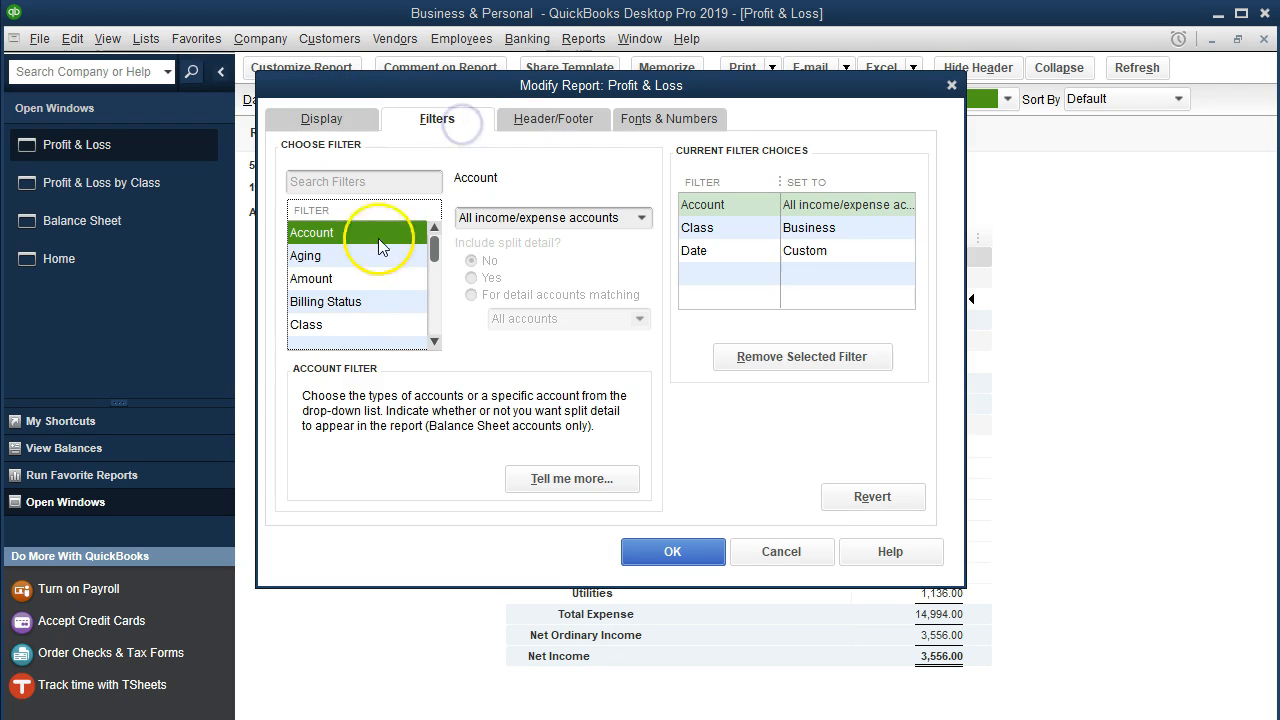
left_click(338, 328)
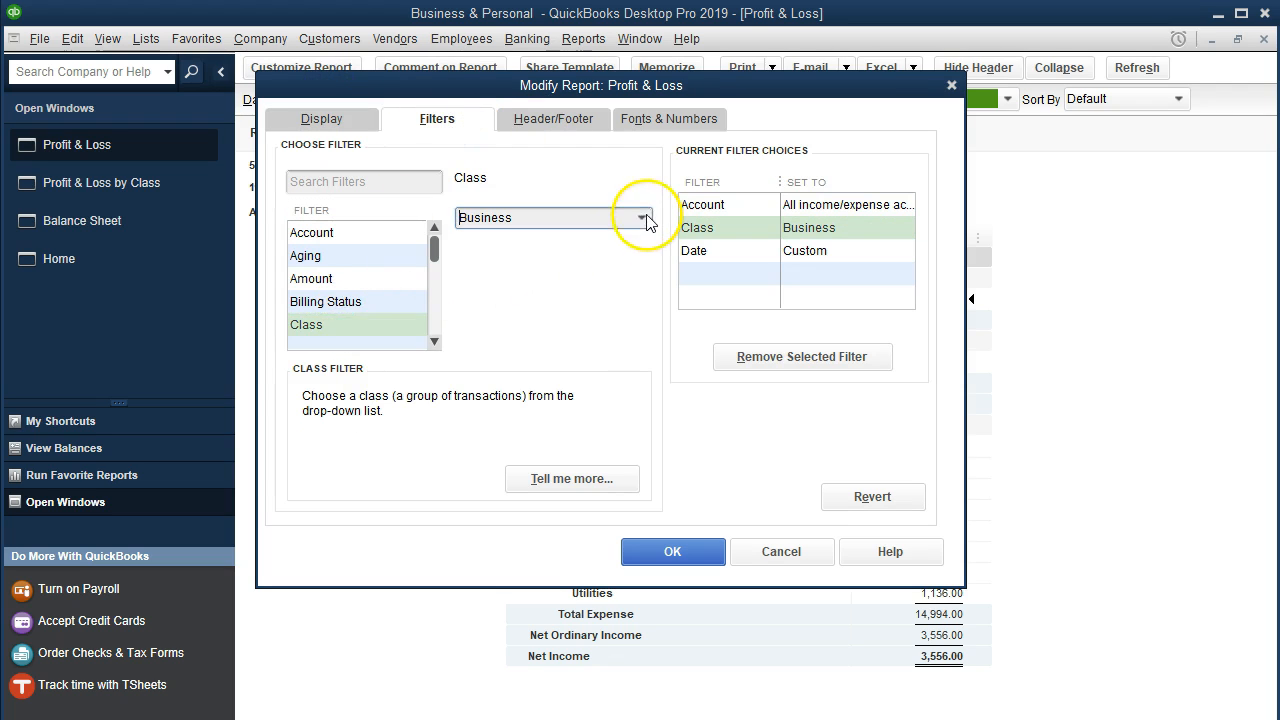
left_click(643, 218)
left_click(500, 337)
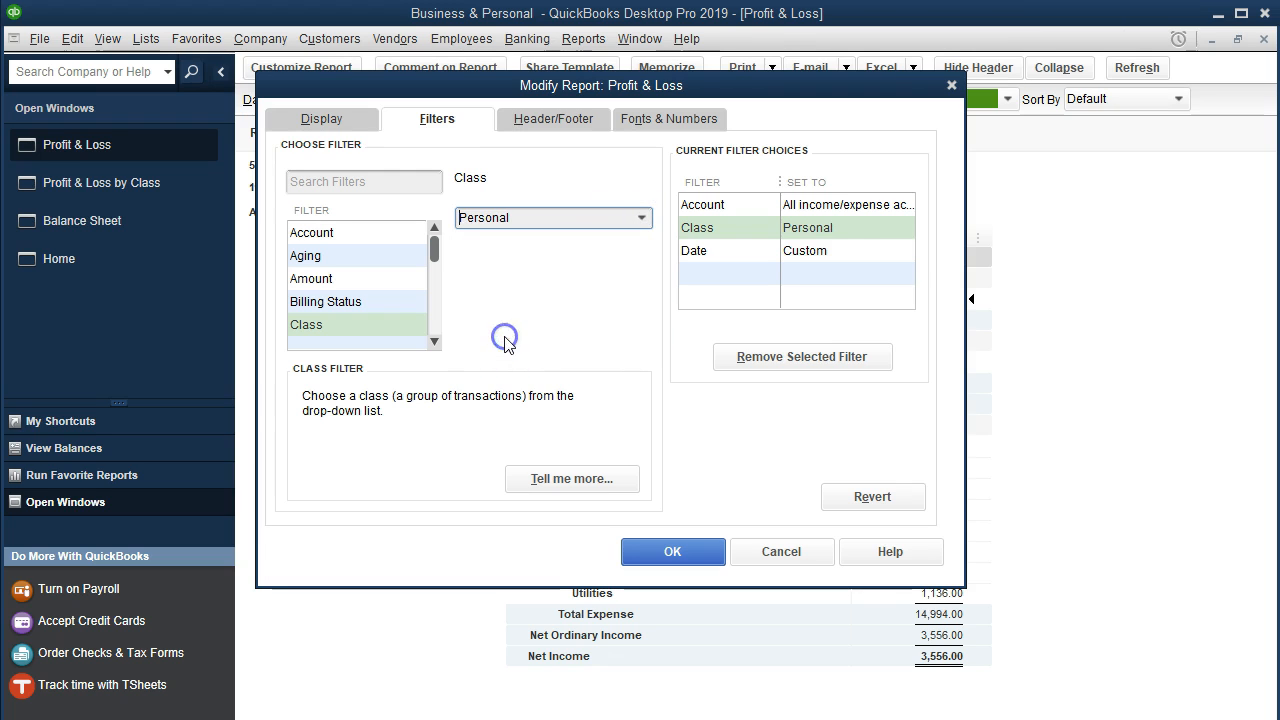
left_click(672, 552)
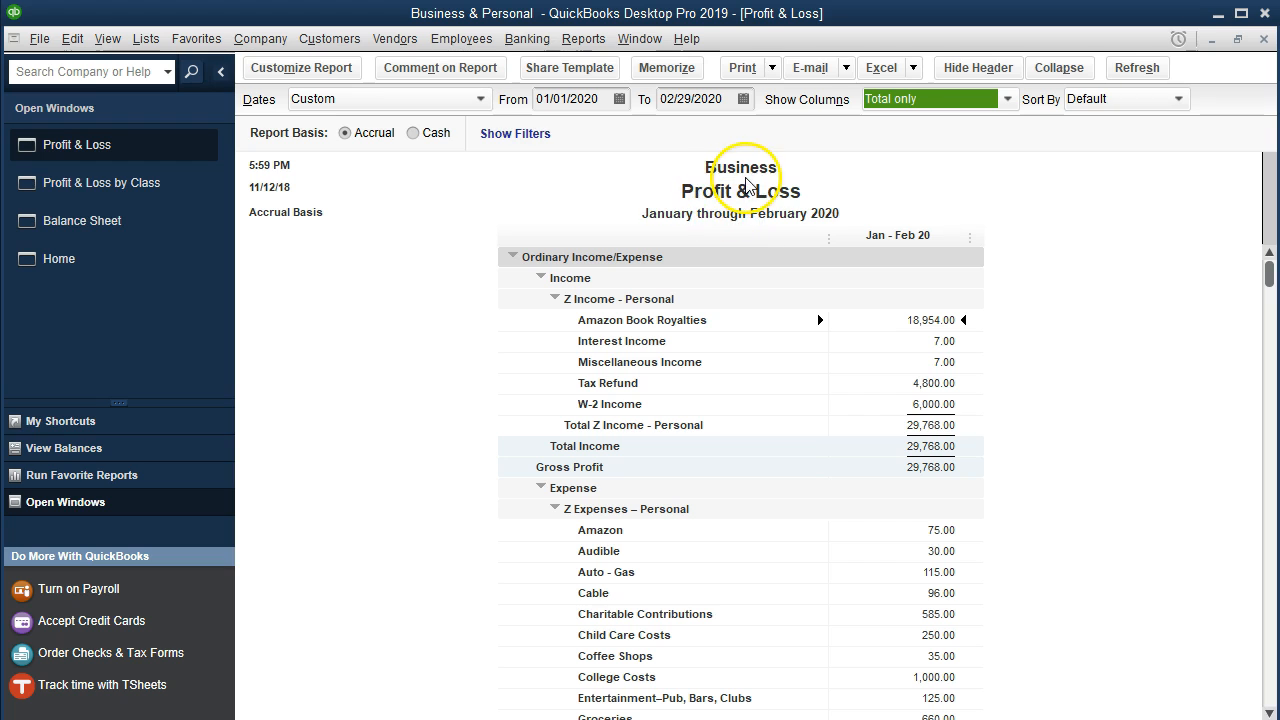
Change the company name in the Profit & Loss report header to "Personal"
left_click(301, 67)
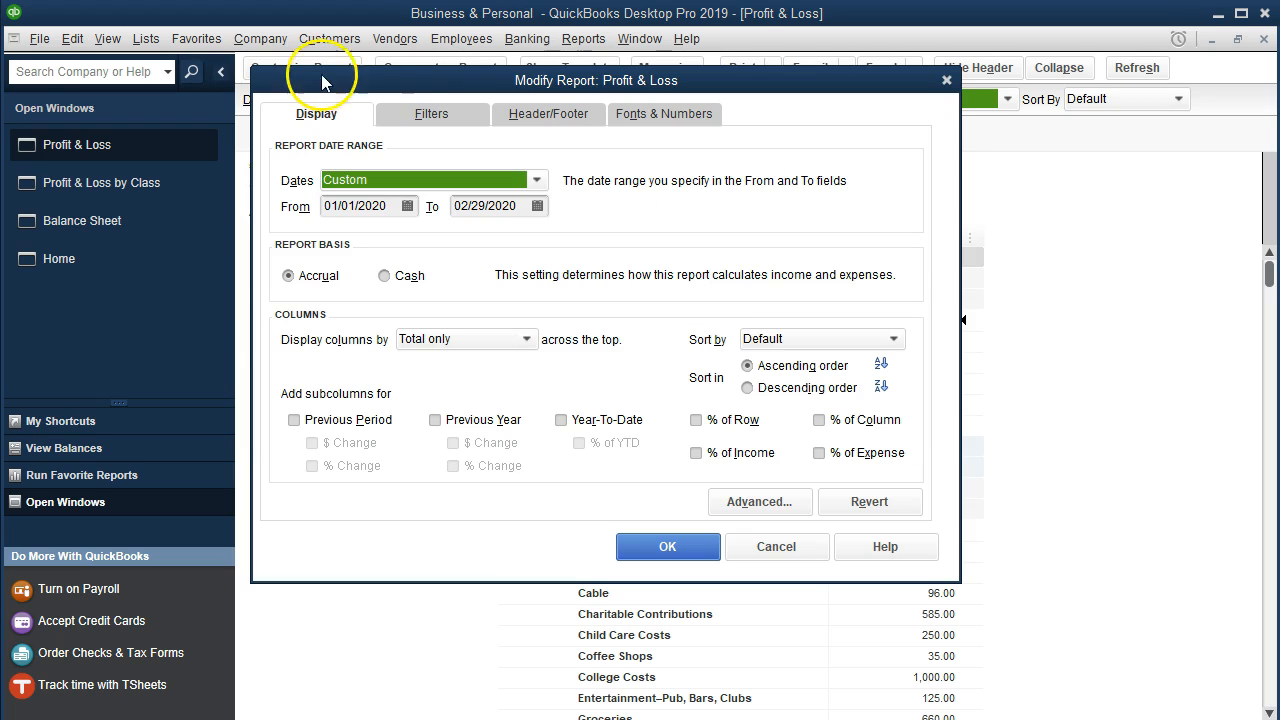
left_click(520, 114)
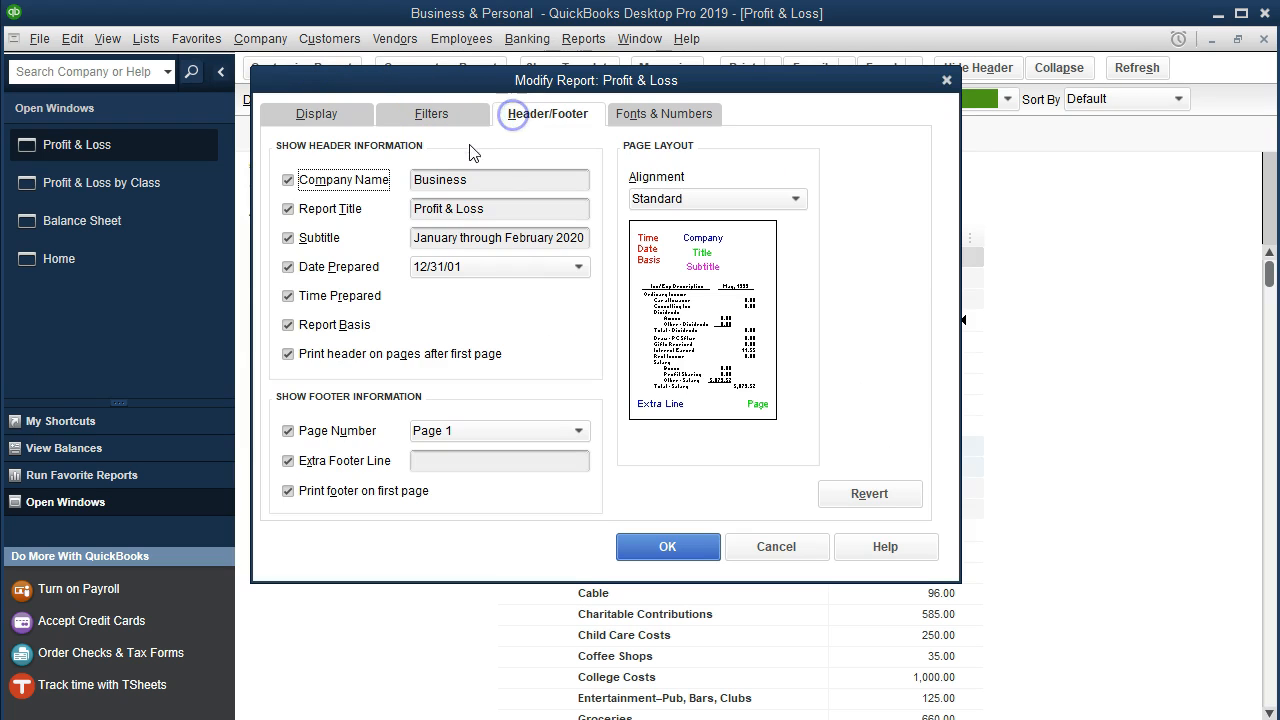
left_click_drag(480, 180, 332, 190)
type("Personal")
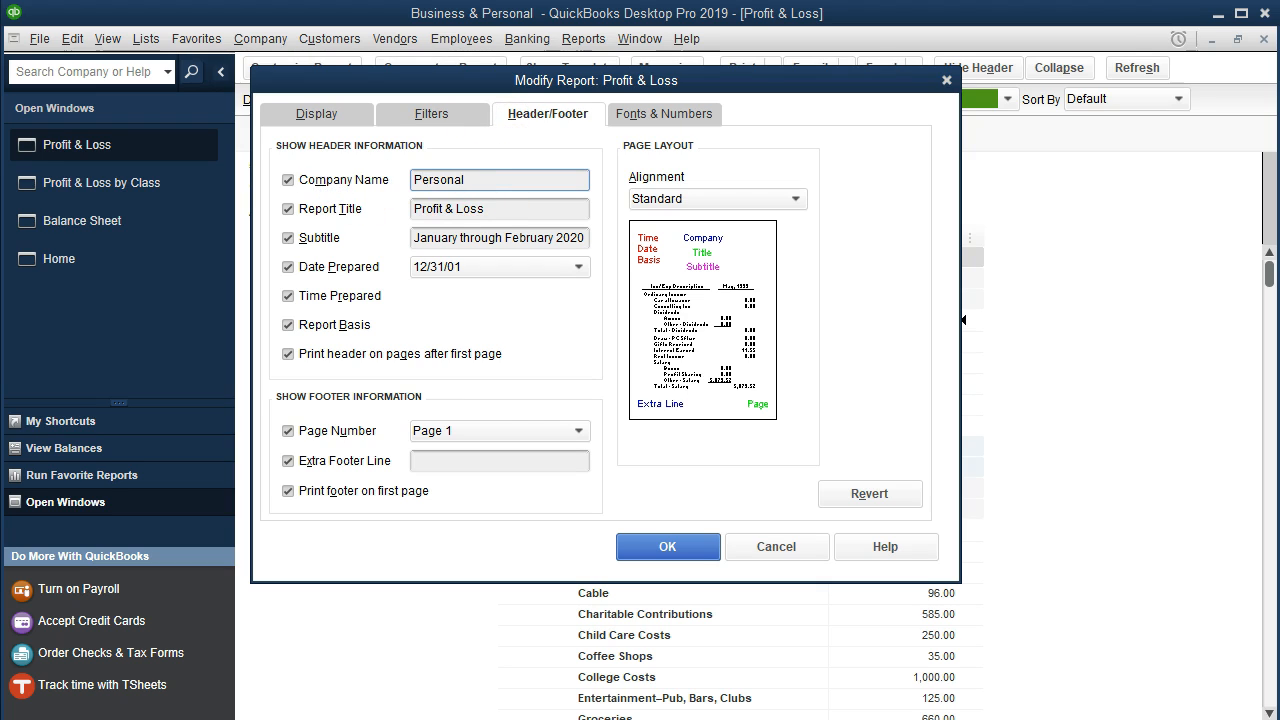
left_click(654, 558)
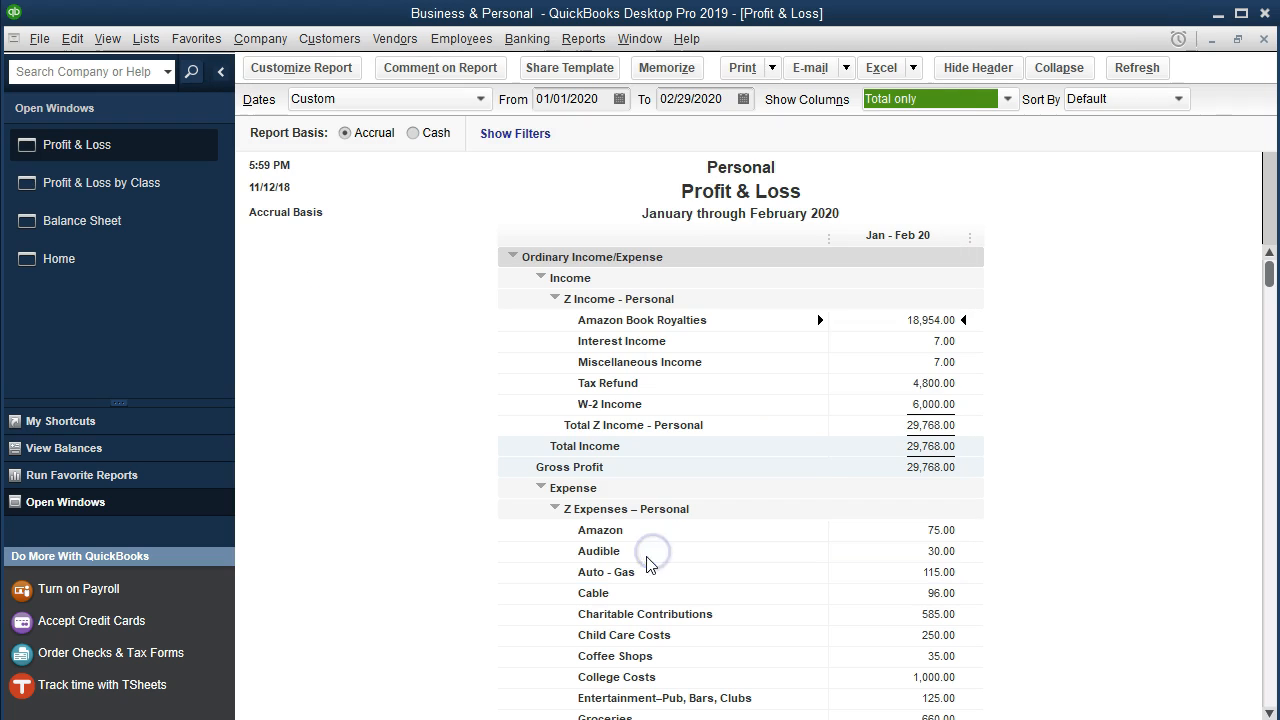
Review the Personal income and expenses down to Net Income, and view the Memorize Report options without memorizing the report
scroll(787, 497, "down", 3)
scroll(787, 500, "up", 1)
scroll(787, 500, "down", 3)
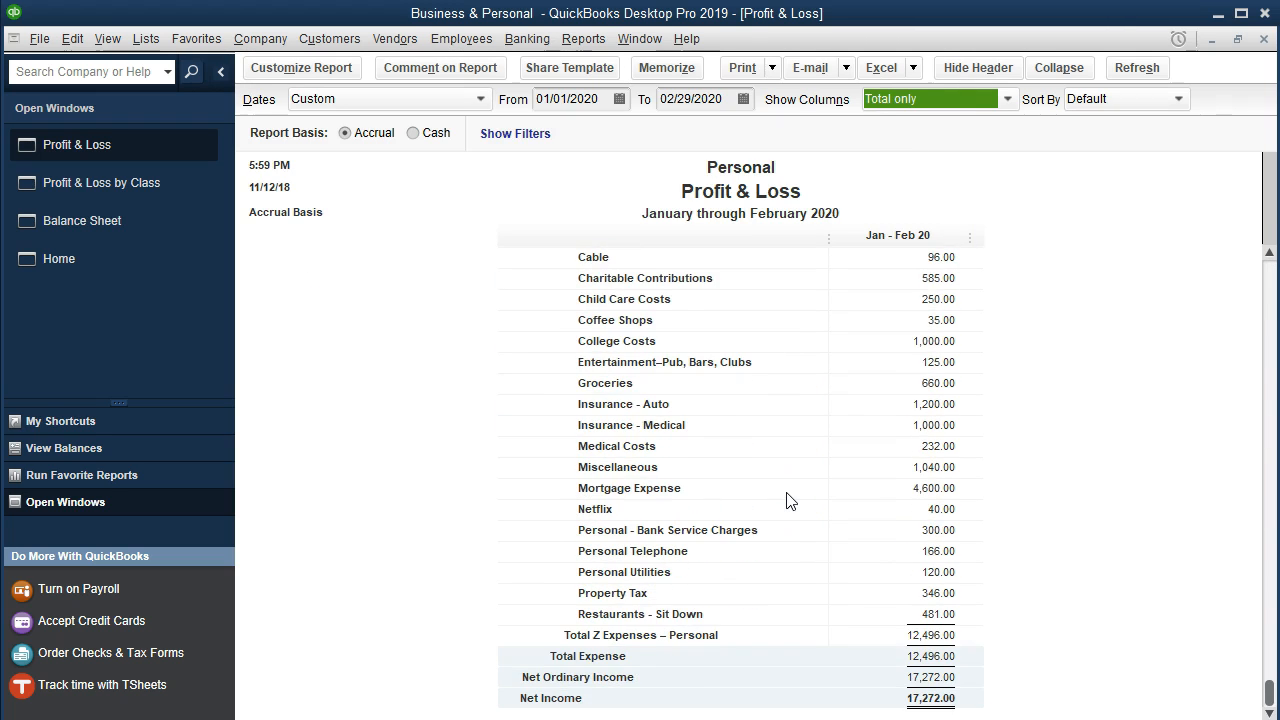
scroll(787, 500, "up", 5)
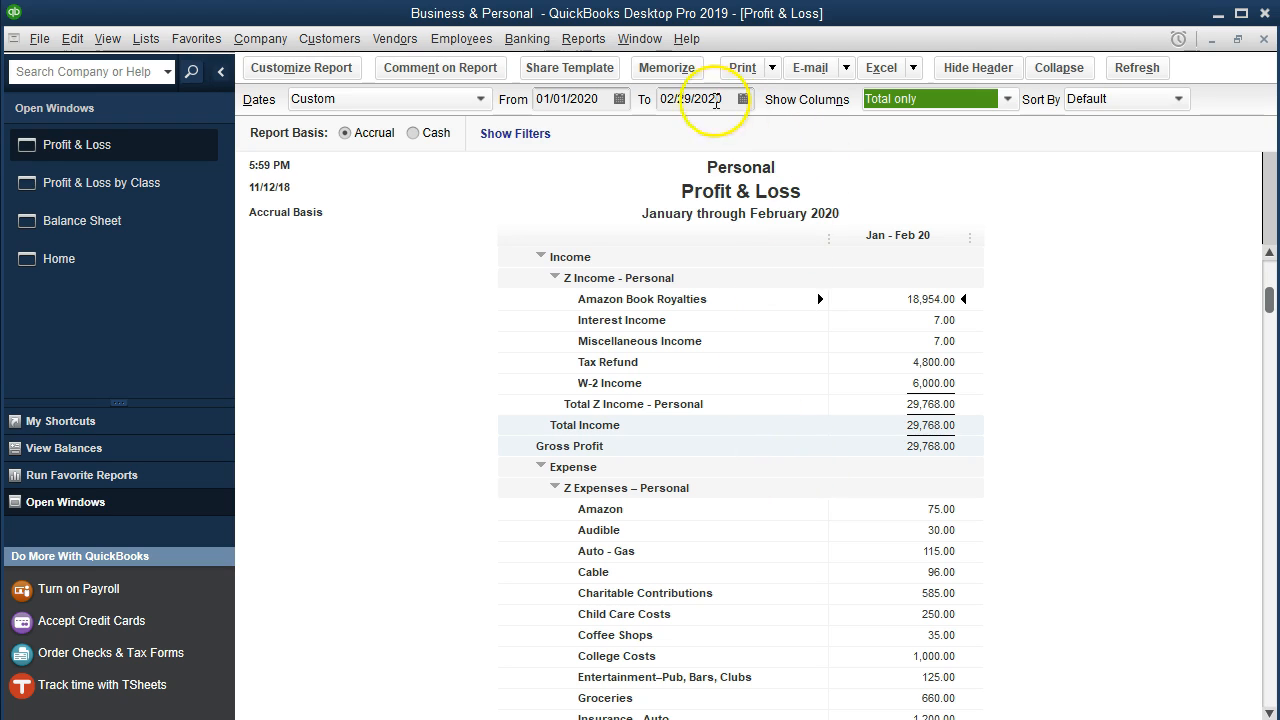
left_click(664, 70)
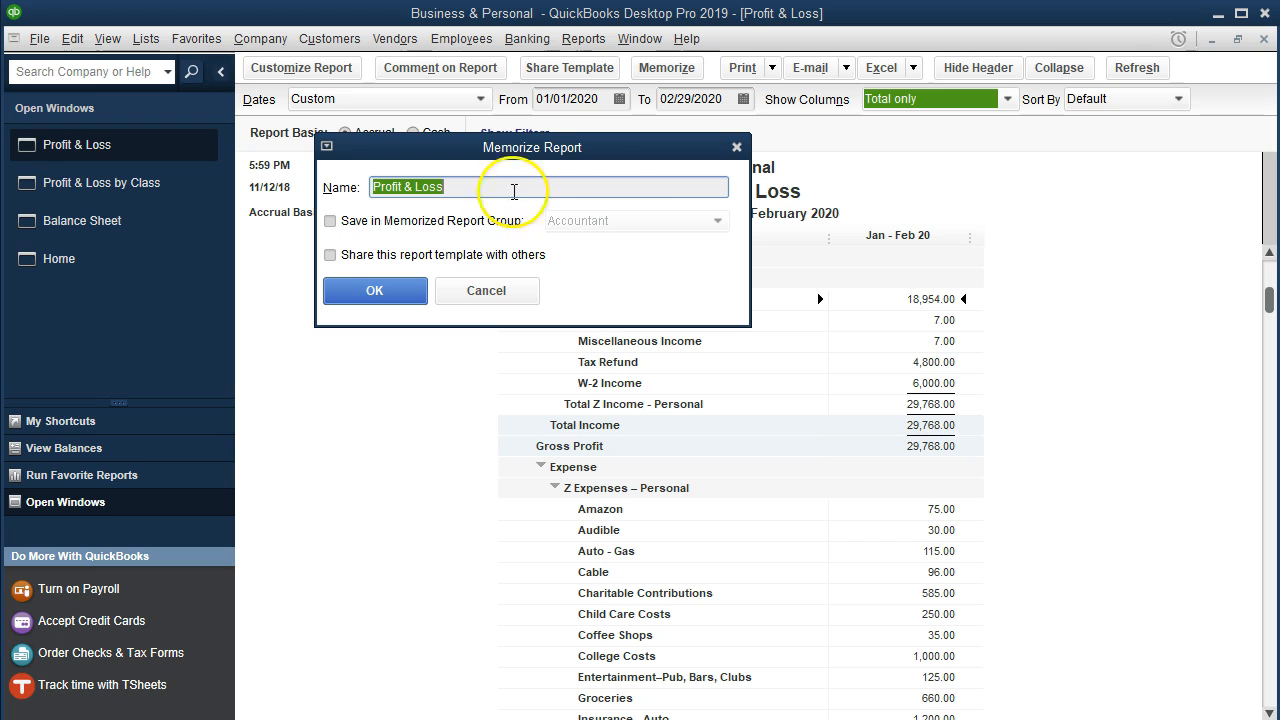
left_click(737, 148)
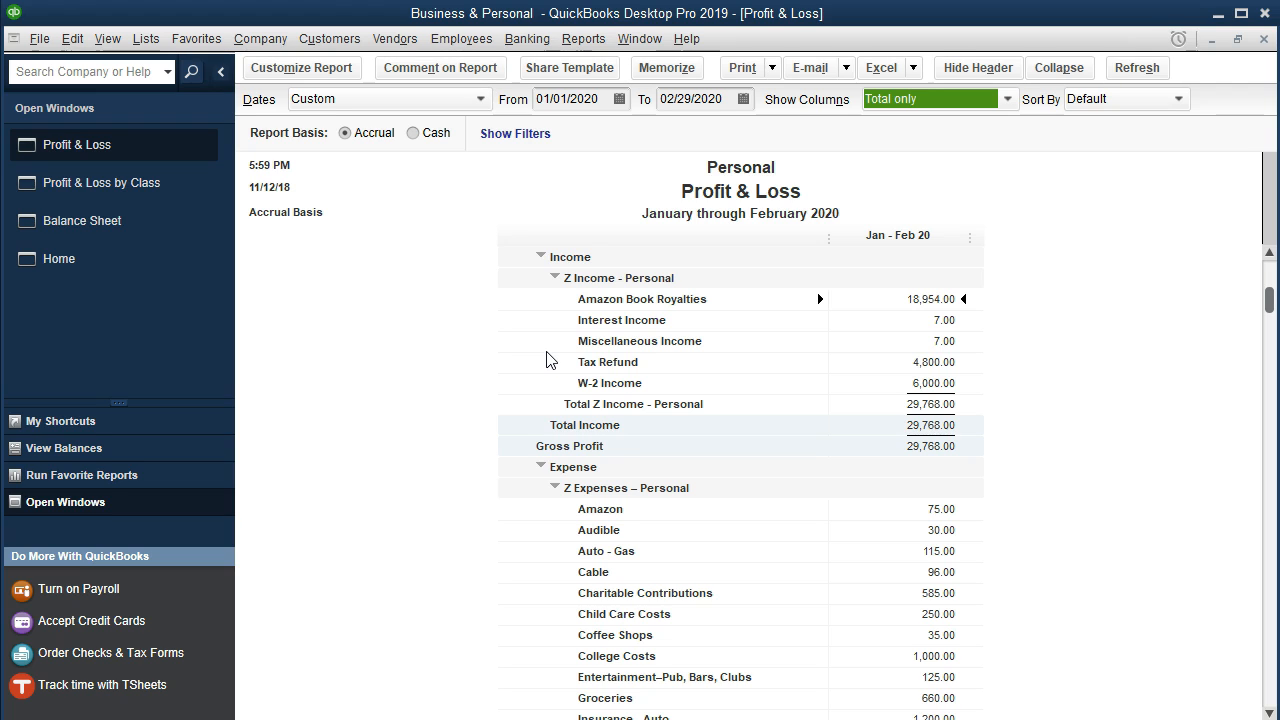
Print the Personal Profit & Loss report with CutePDF Writer and save it in the Feb folder as "Profit & Loss Personal.pdf"
left_click(743, 70)
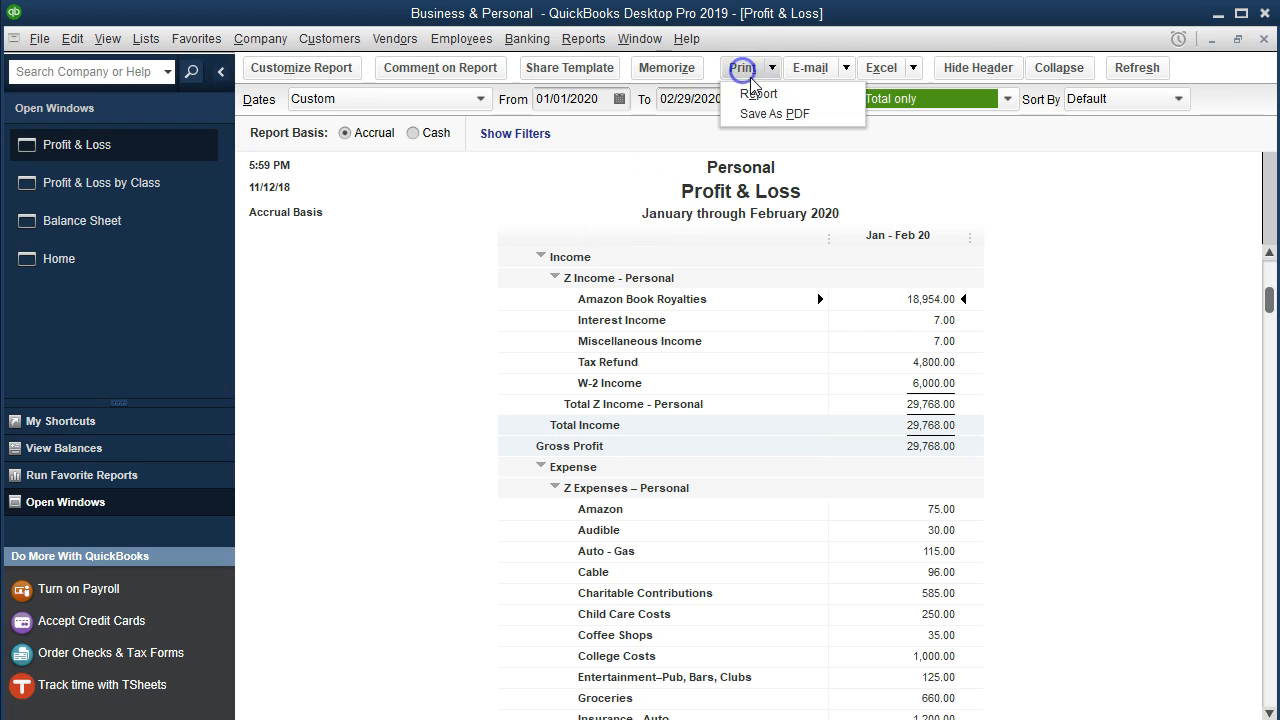
left_click(754, 94)
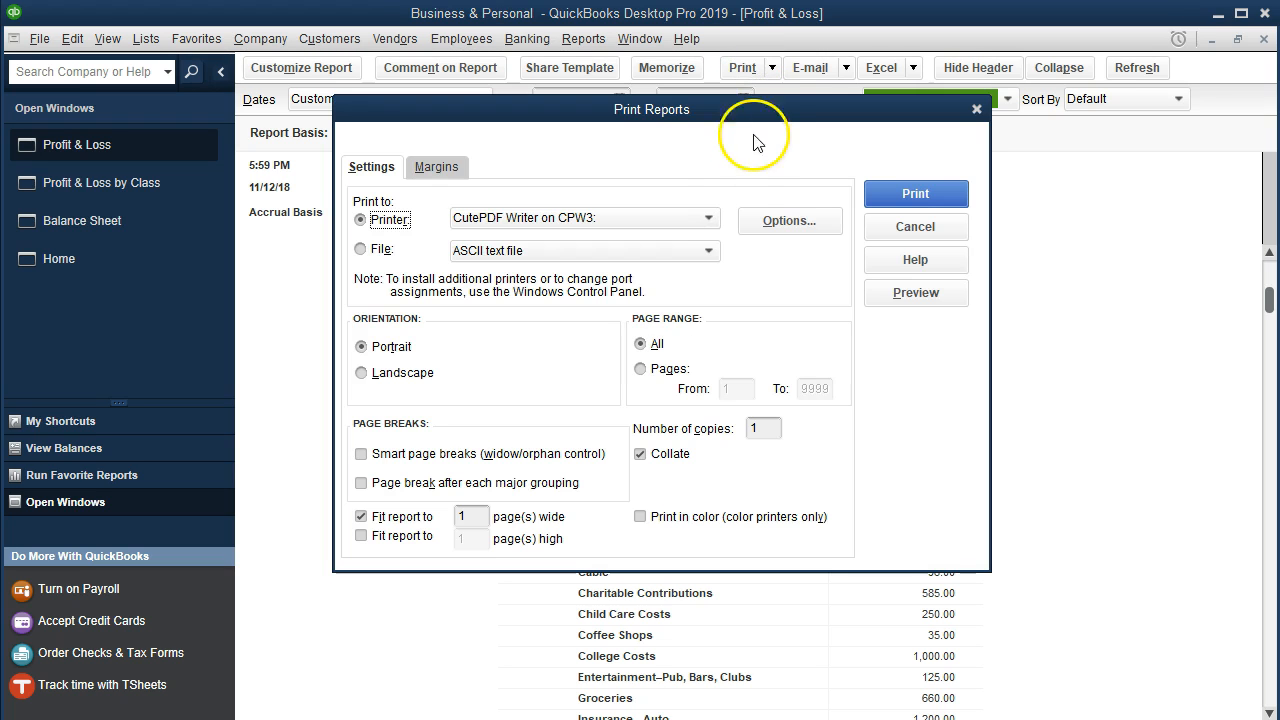
left_click(875, 194)
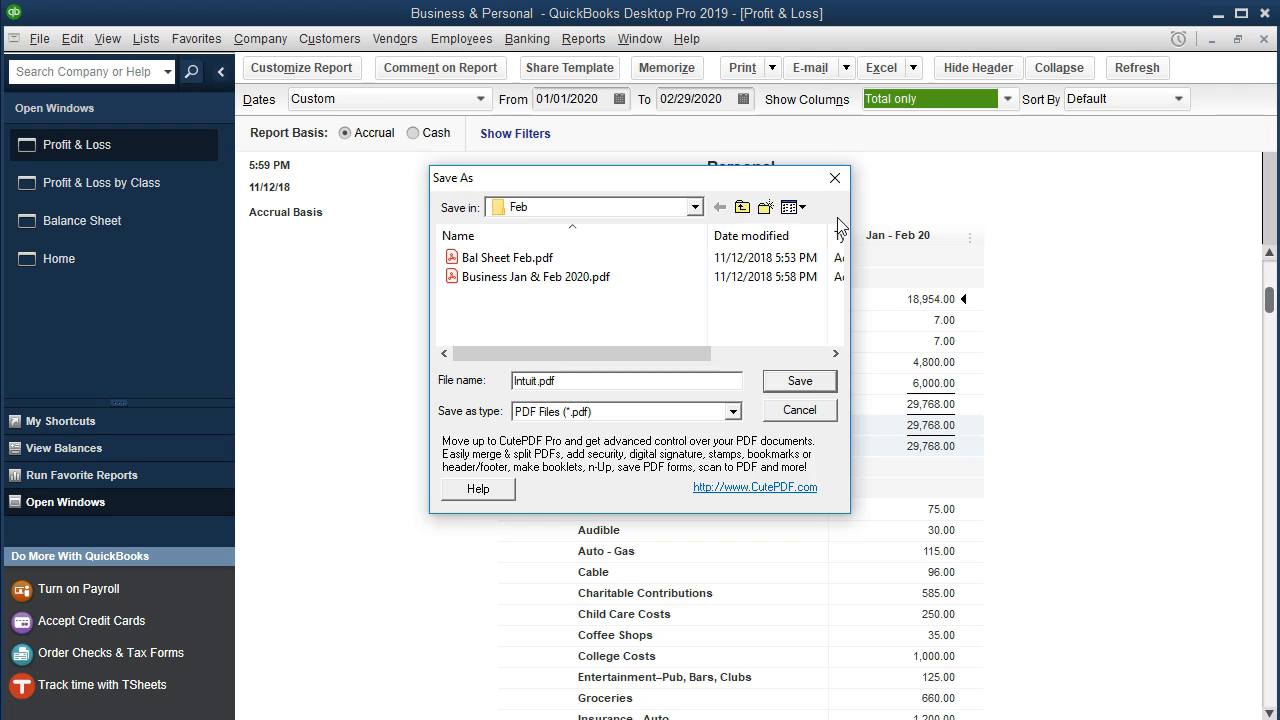
left_click_drag(680, 176, 754, 262)
left_click(605, 465)
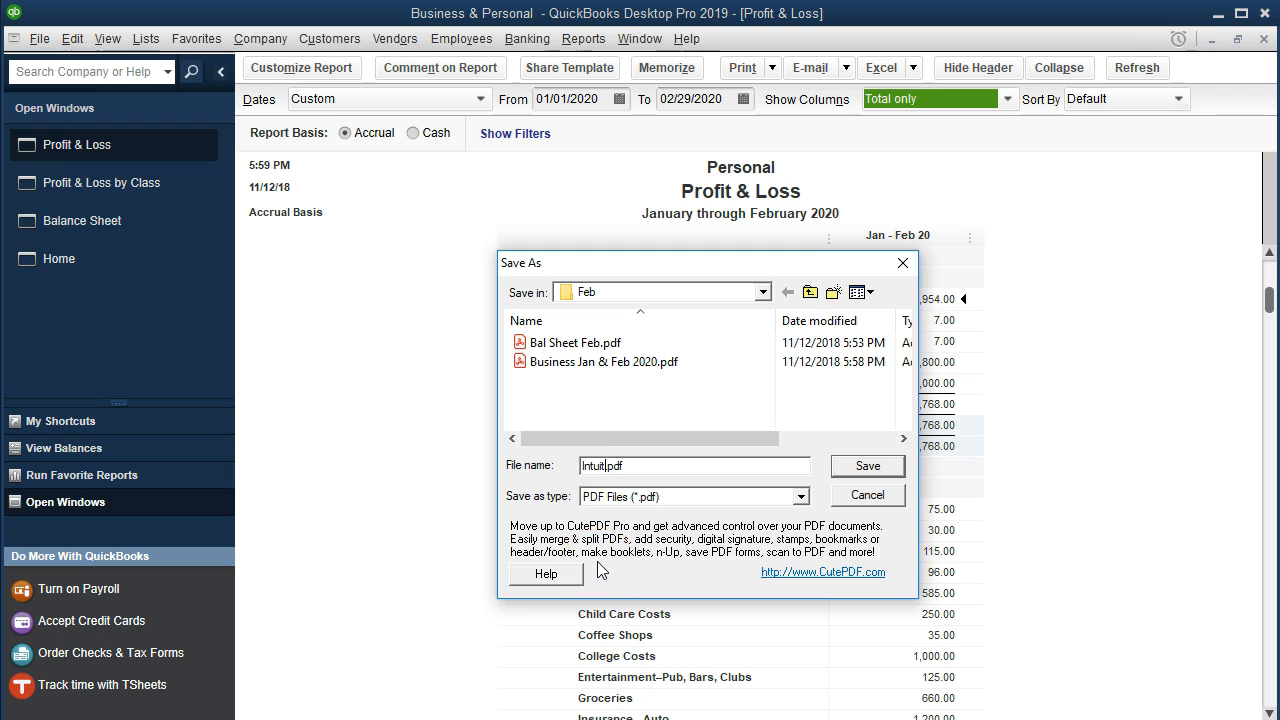
key("BackSpace")
key("BackSpace")
key("BackSpace")
key("BackSpace")
key("BackSpace")
key("BackSpace")
type("Profit & Loss Personal")
left_click(850, 465)
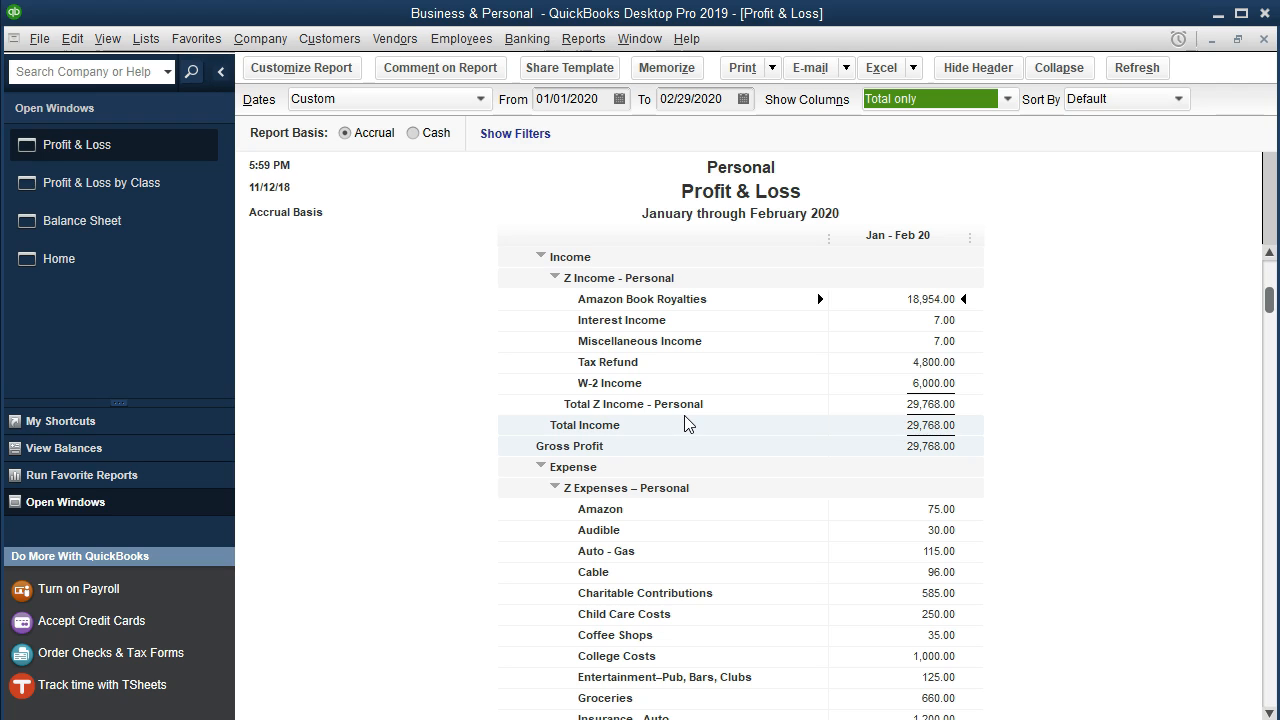
Remove the Class filter from the Profit & Loss report so that it covers all classes
left_click(322, 70)
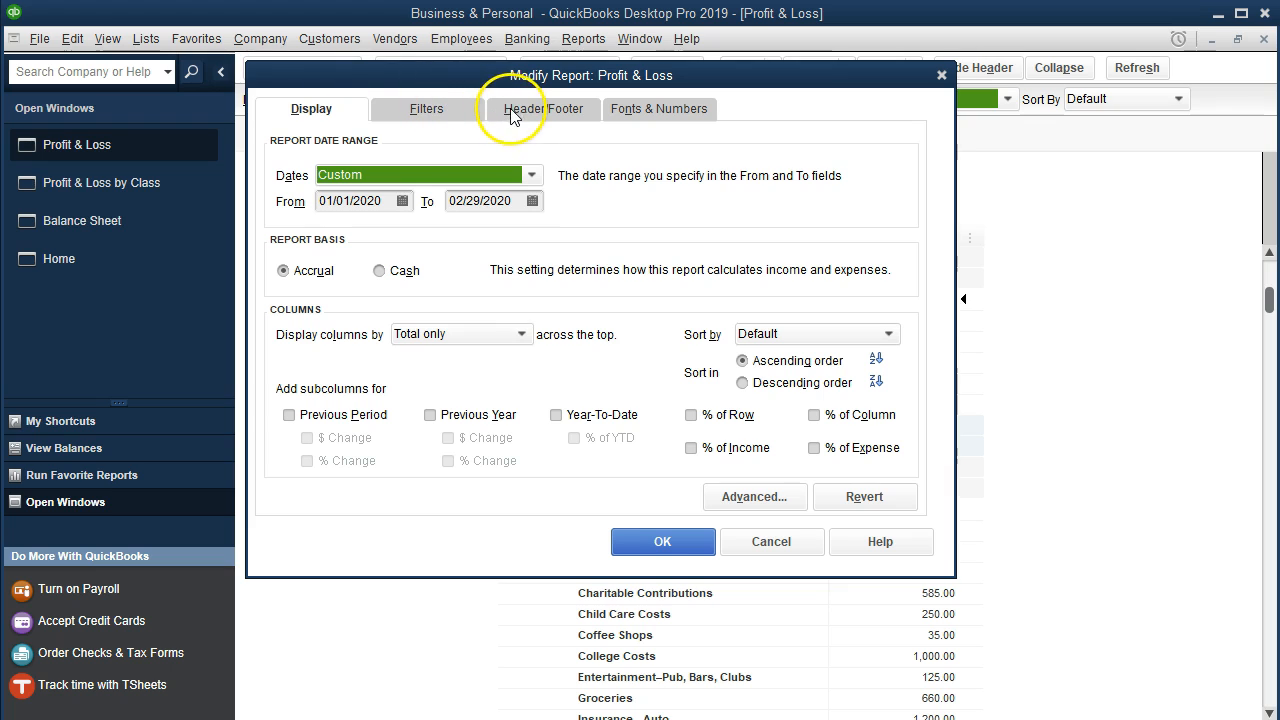
left_click(463, 110)
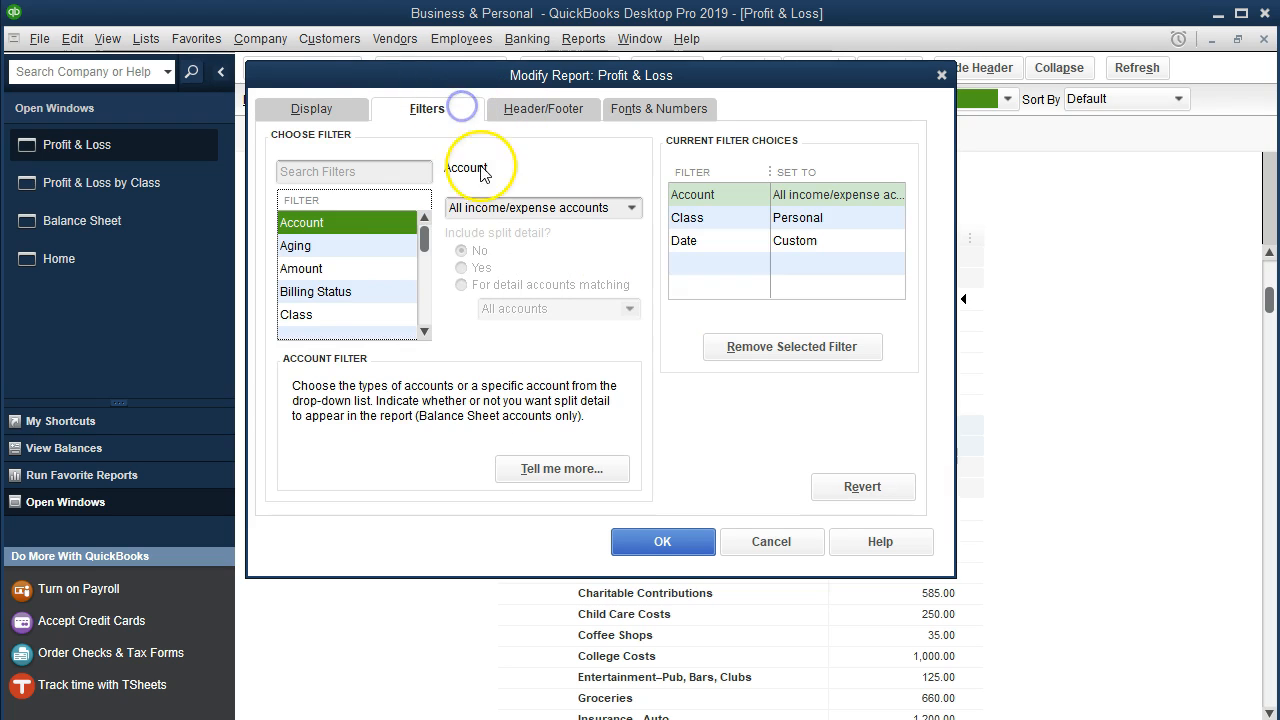
left_click(330, 316)
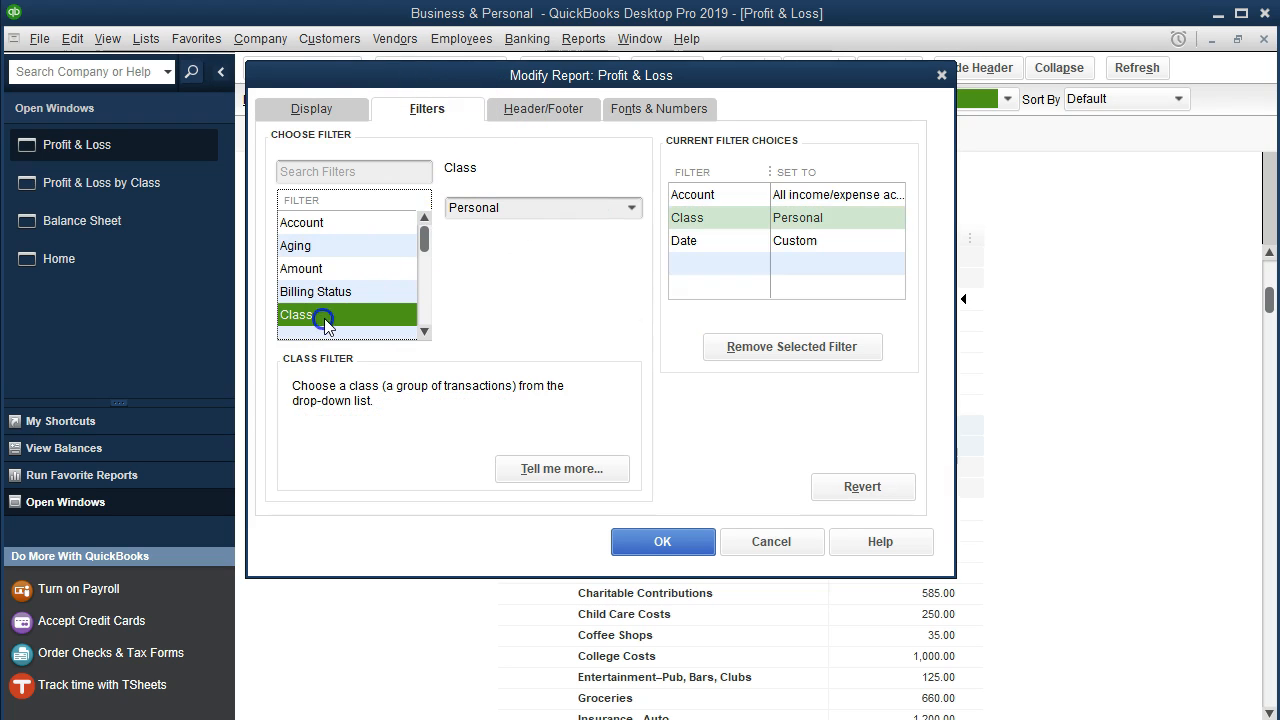
left_click(740, 365)
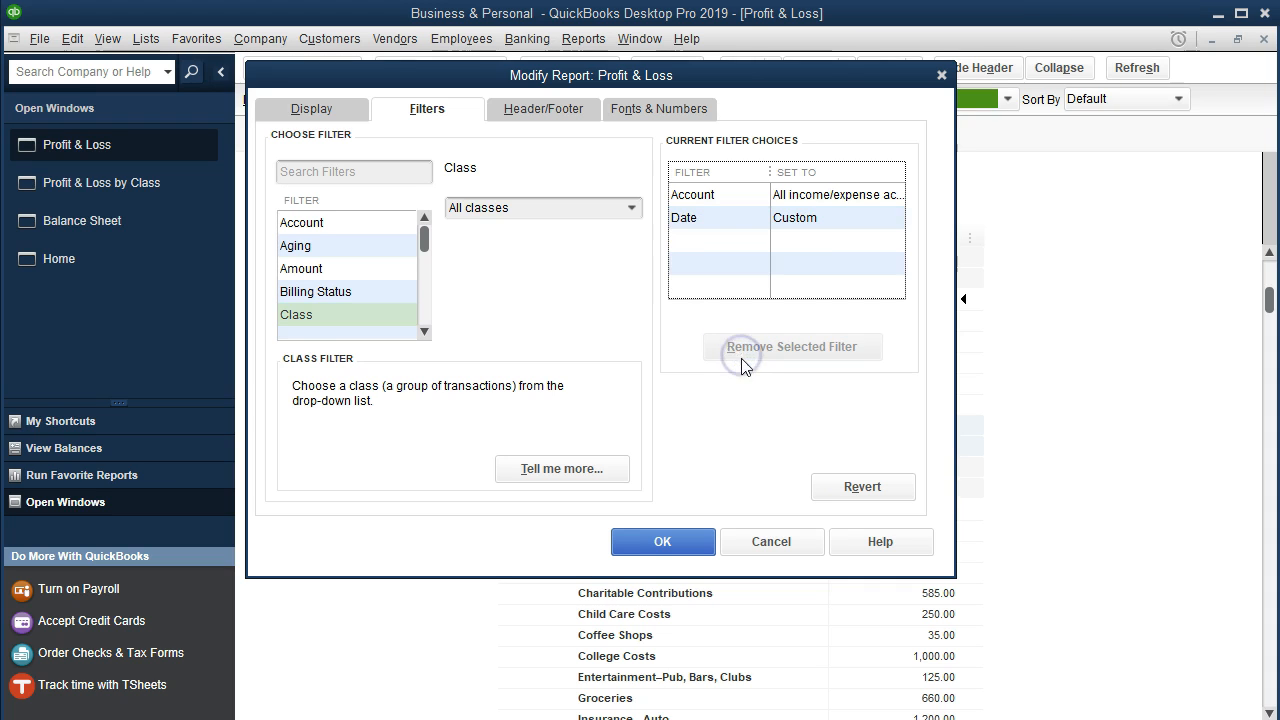
left_click(678, 545)
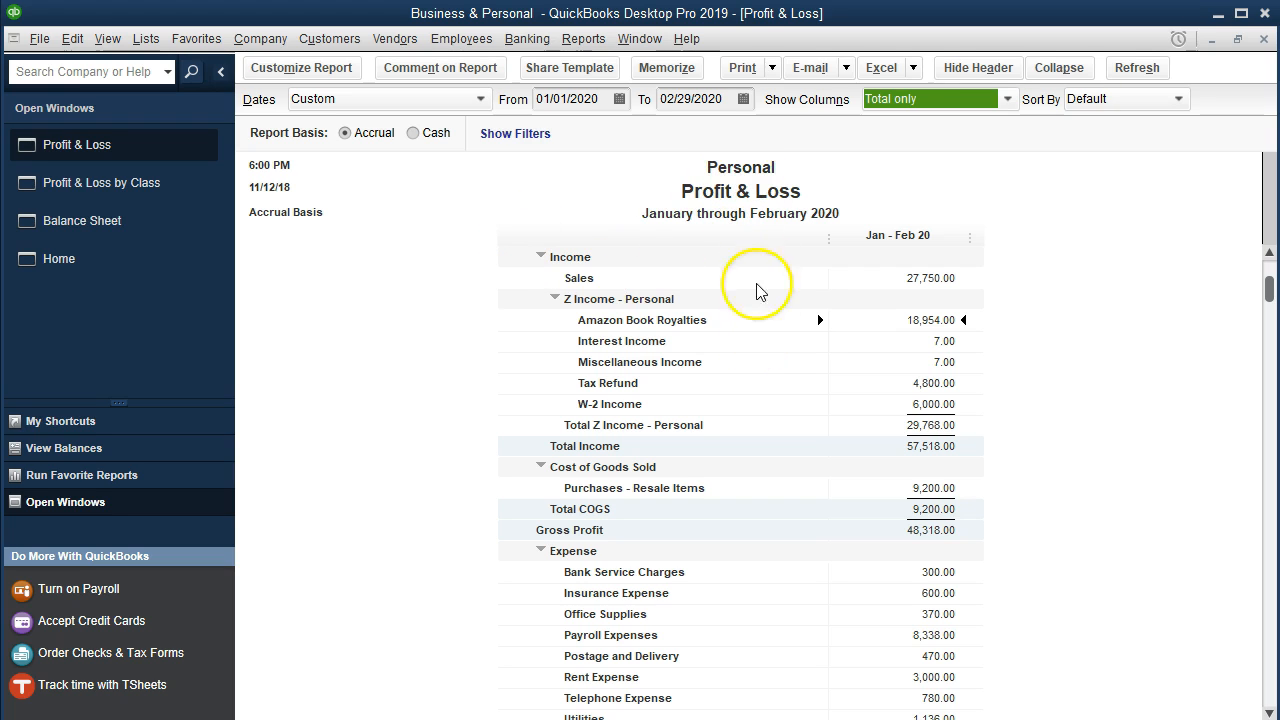
Compare Net Income on the all-classes Profit & Loss with the Balance Sheet, and examine the Balance Sheet's checking account and other asset balances
scroll(757, 310, "down", 4)
scroll(758, 315, "down", 5)
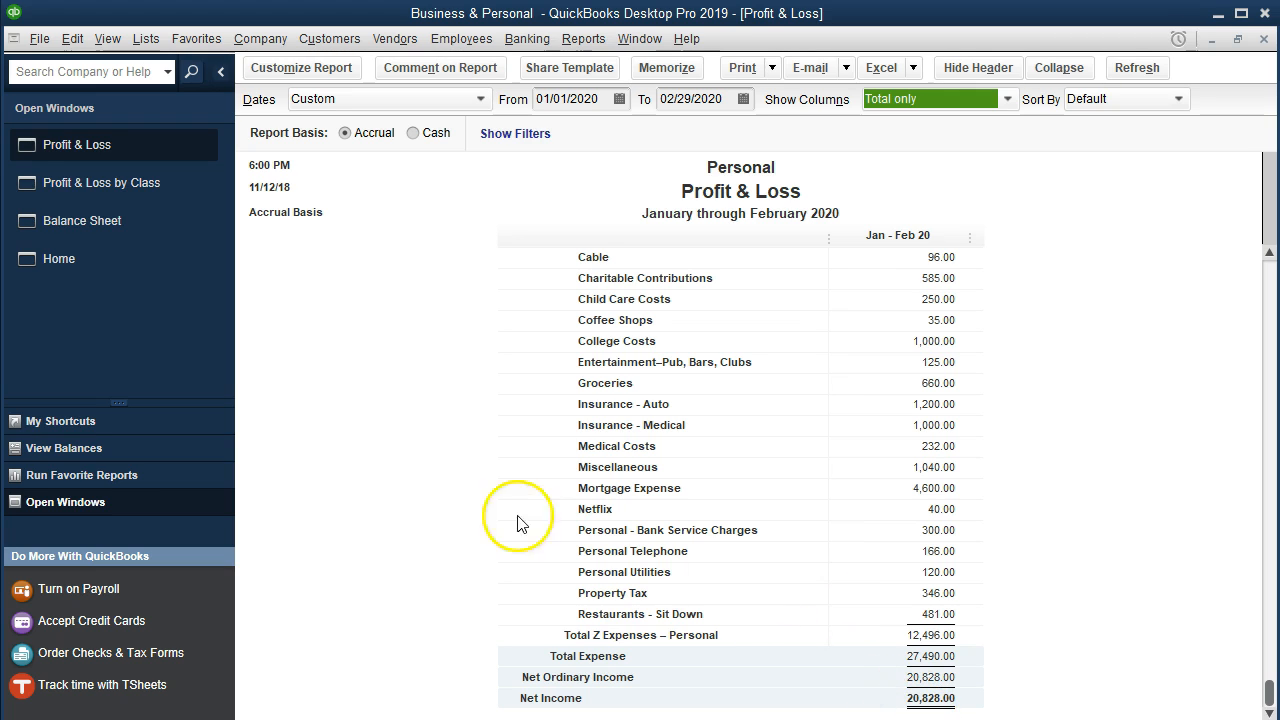
left_click(131, 230)
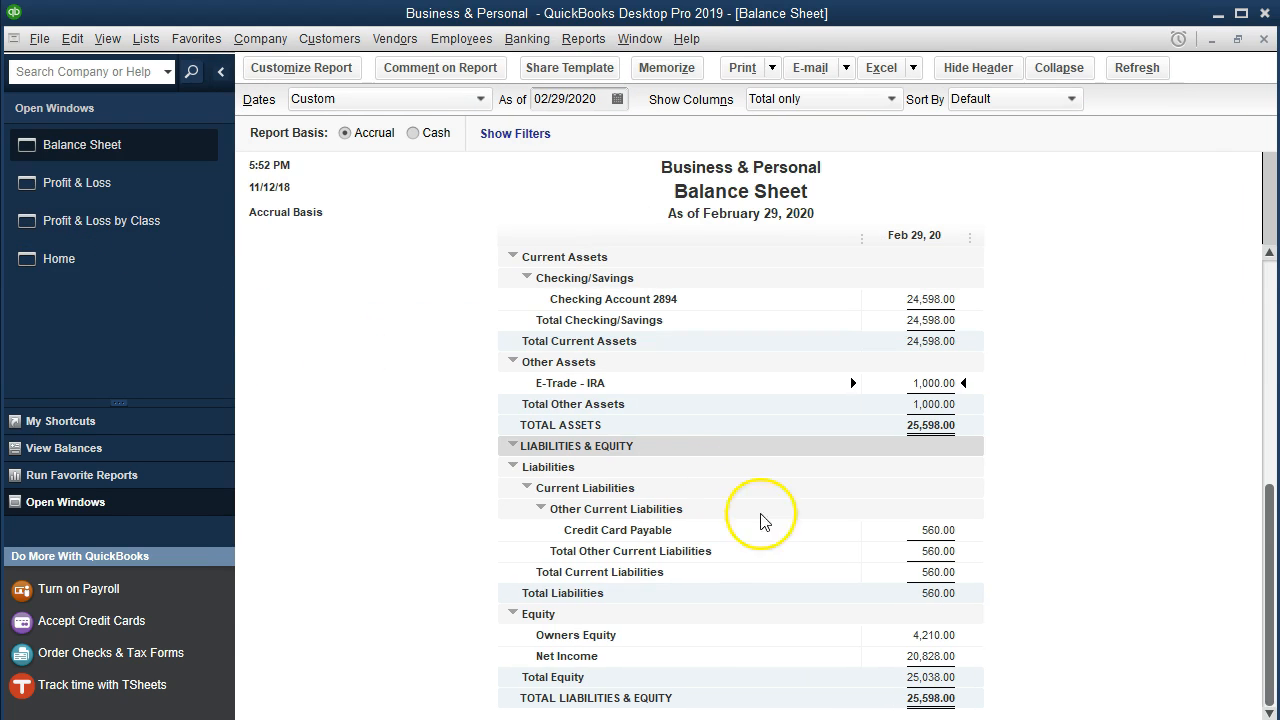
left_click(969, 656)
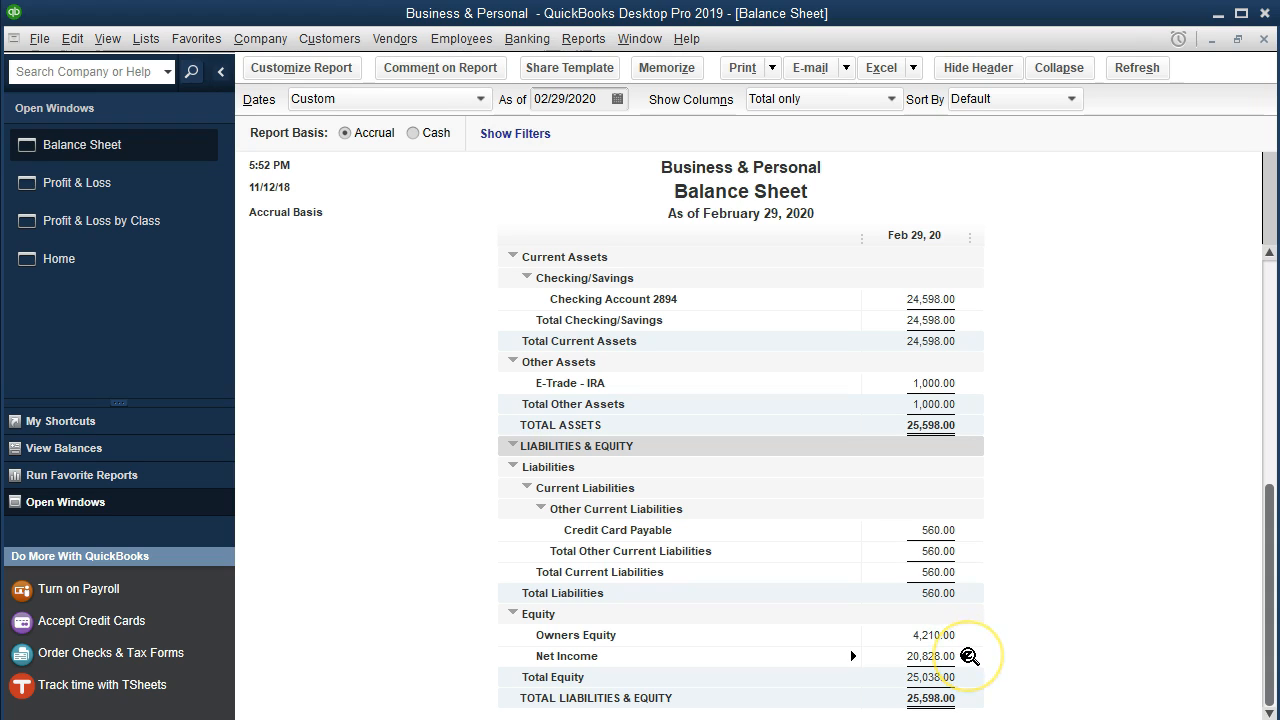
left_click(929, 299)
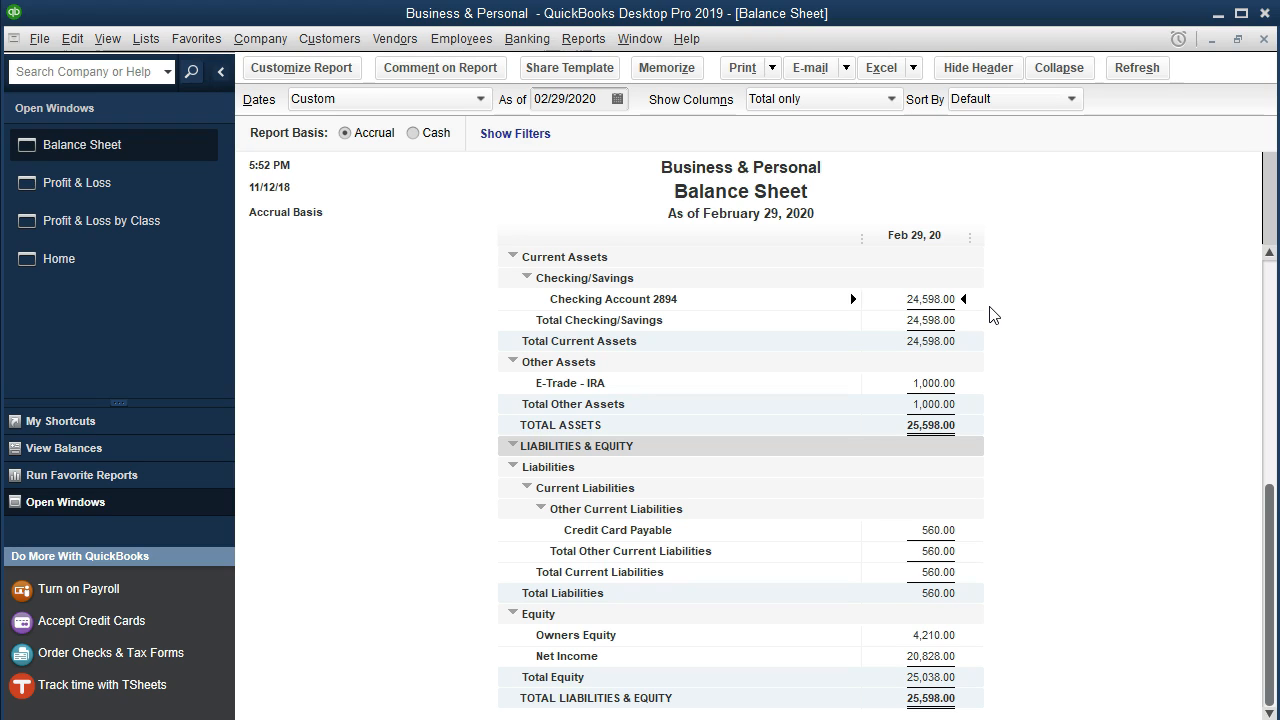
left_click(977, 347)
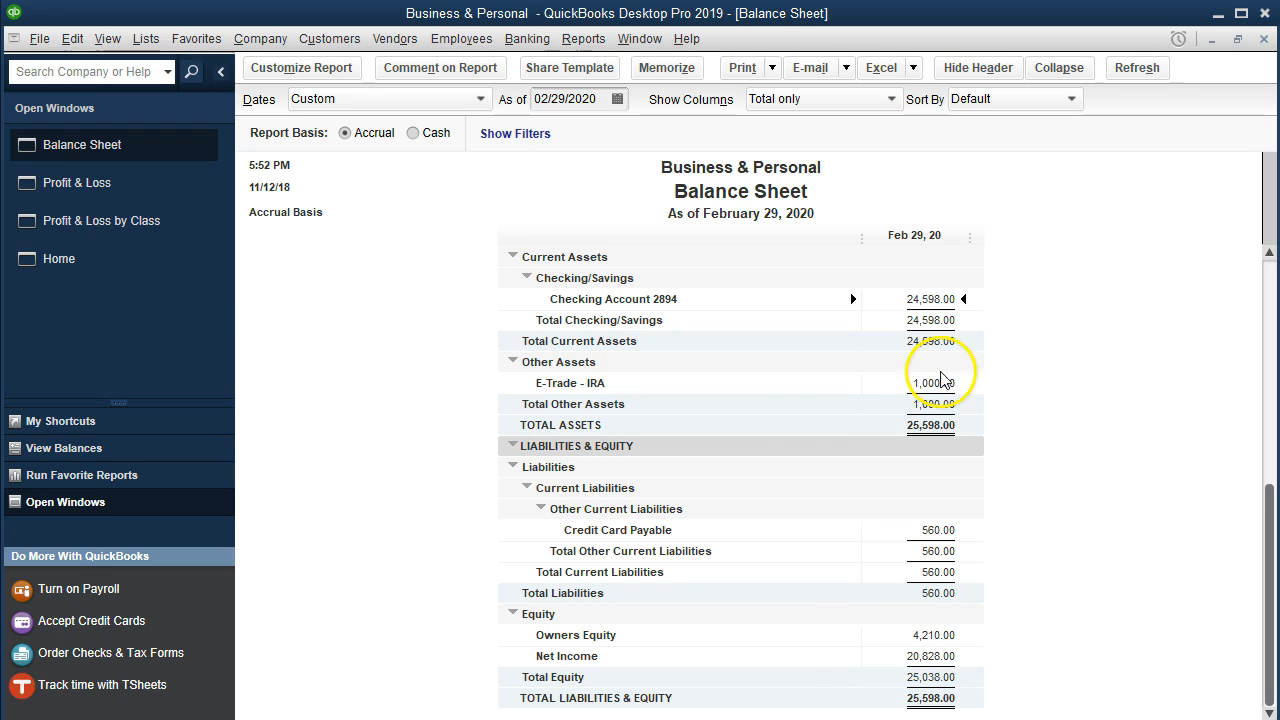
left_click(128, 194)
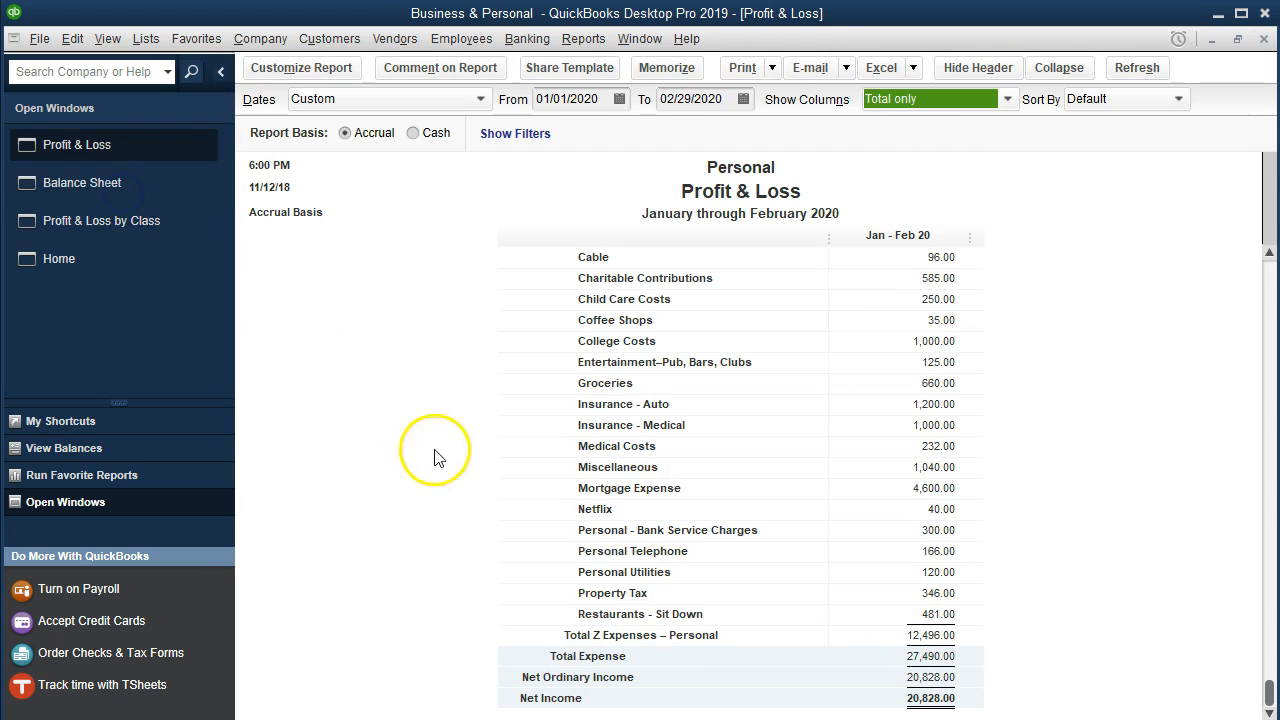
scroll(436, 474, "up", 4)
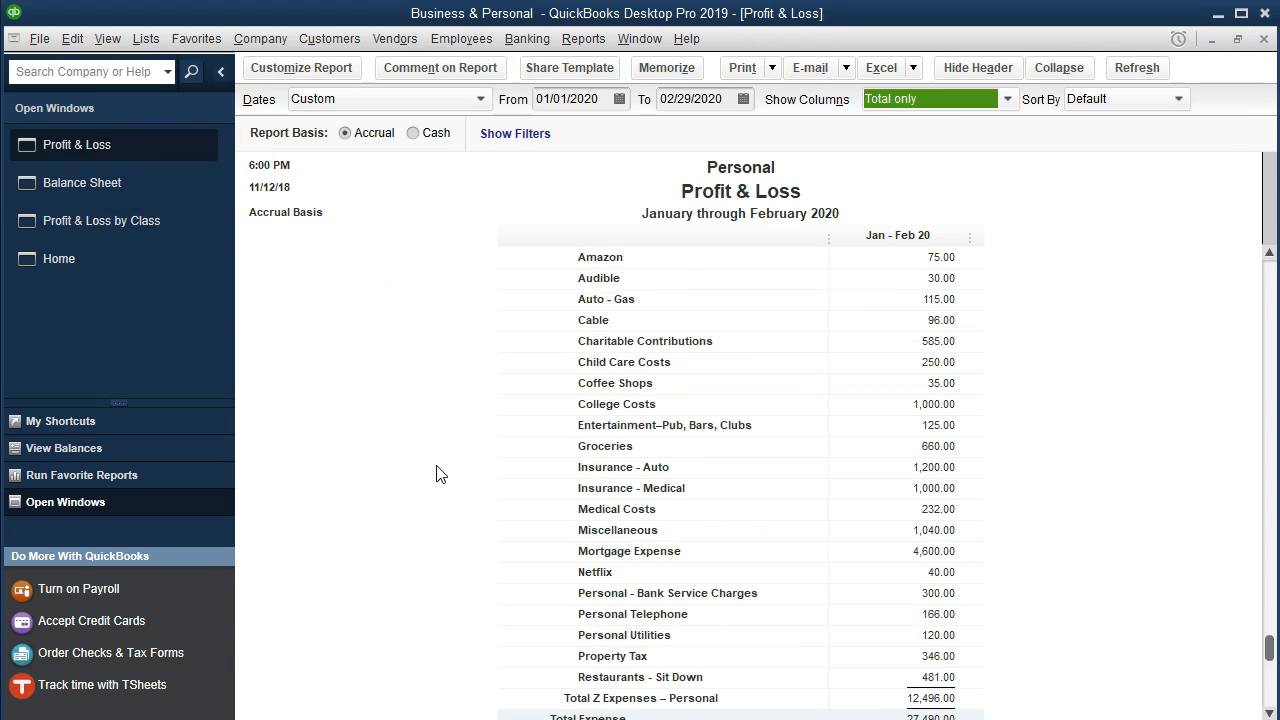